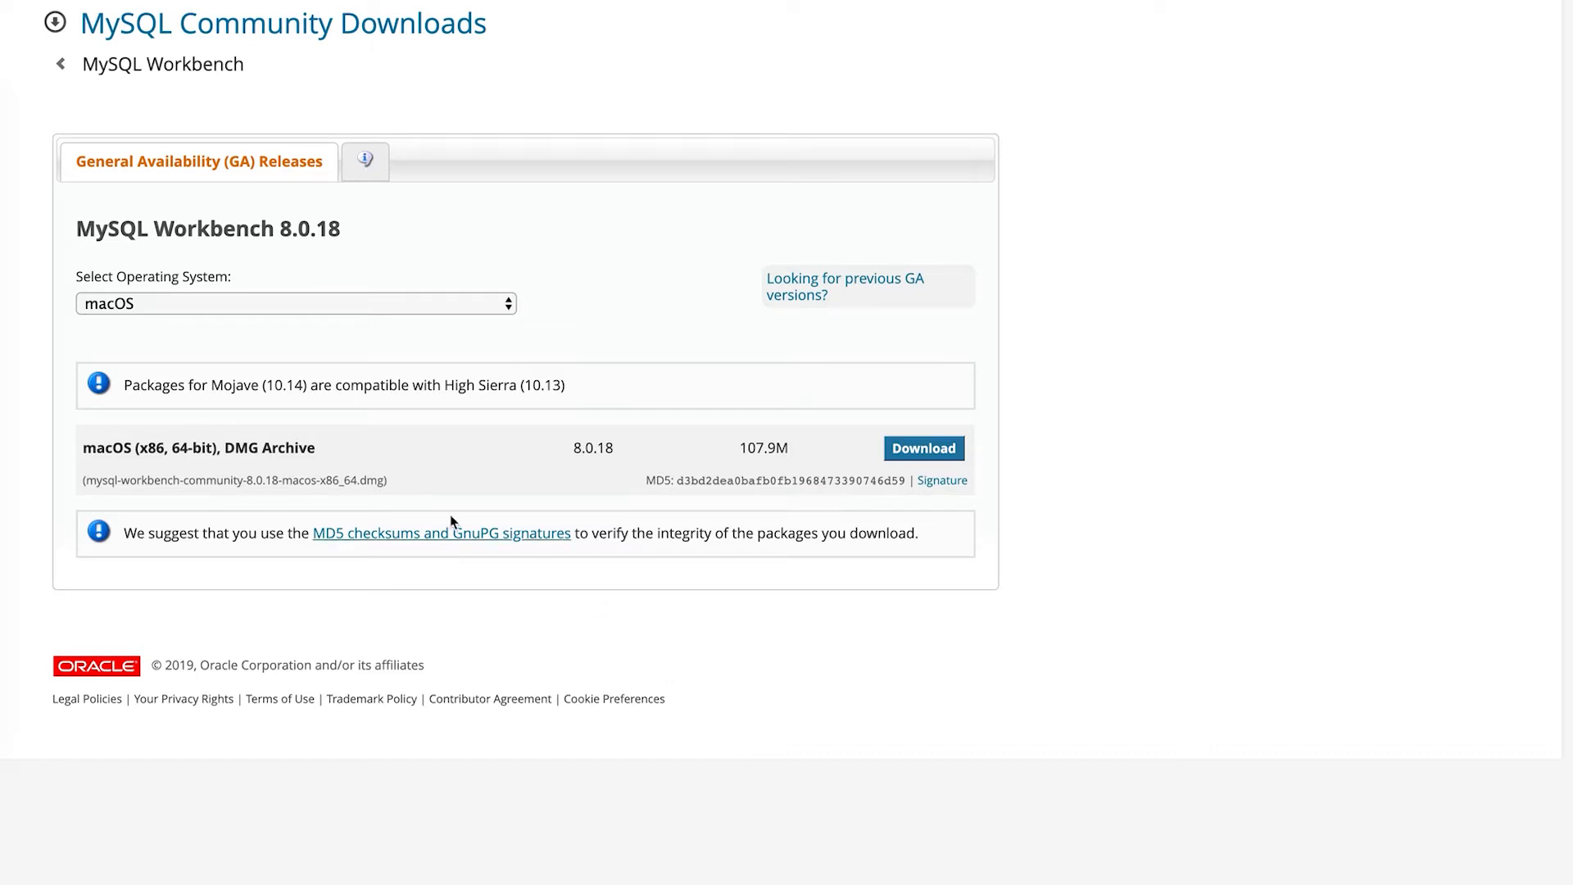
# - Select macOS and download the MySQL Workbench 8.0.18 DMG archive
pyautogui.click(354, 307)
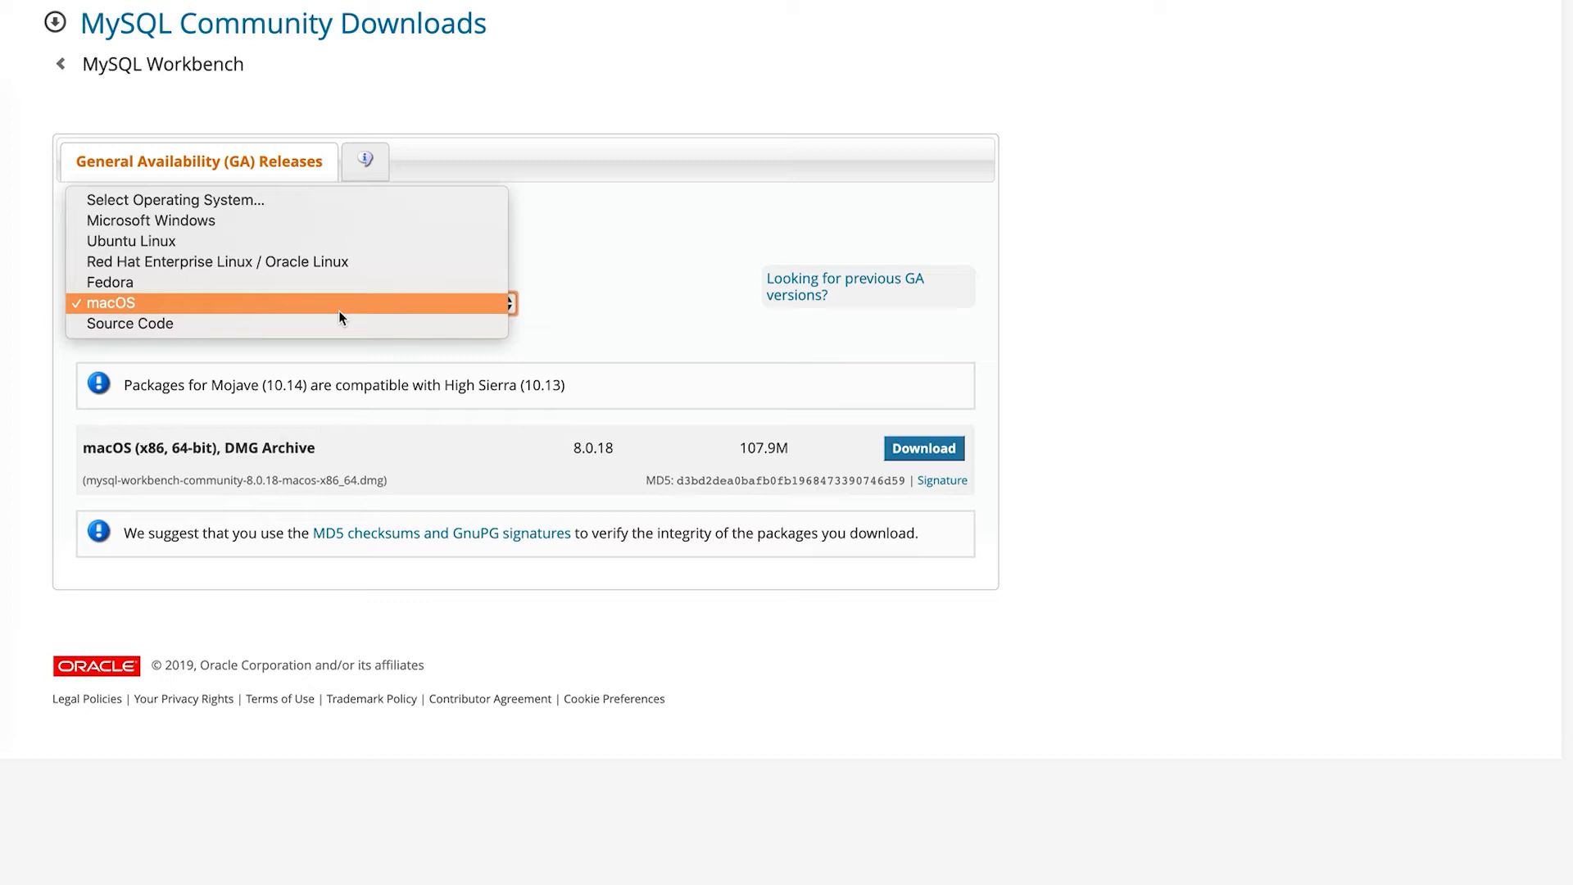
pyautogui.click(346, 303)
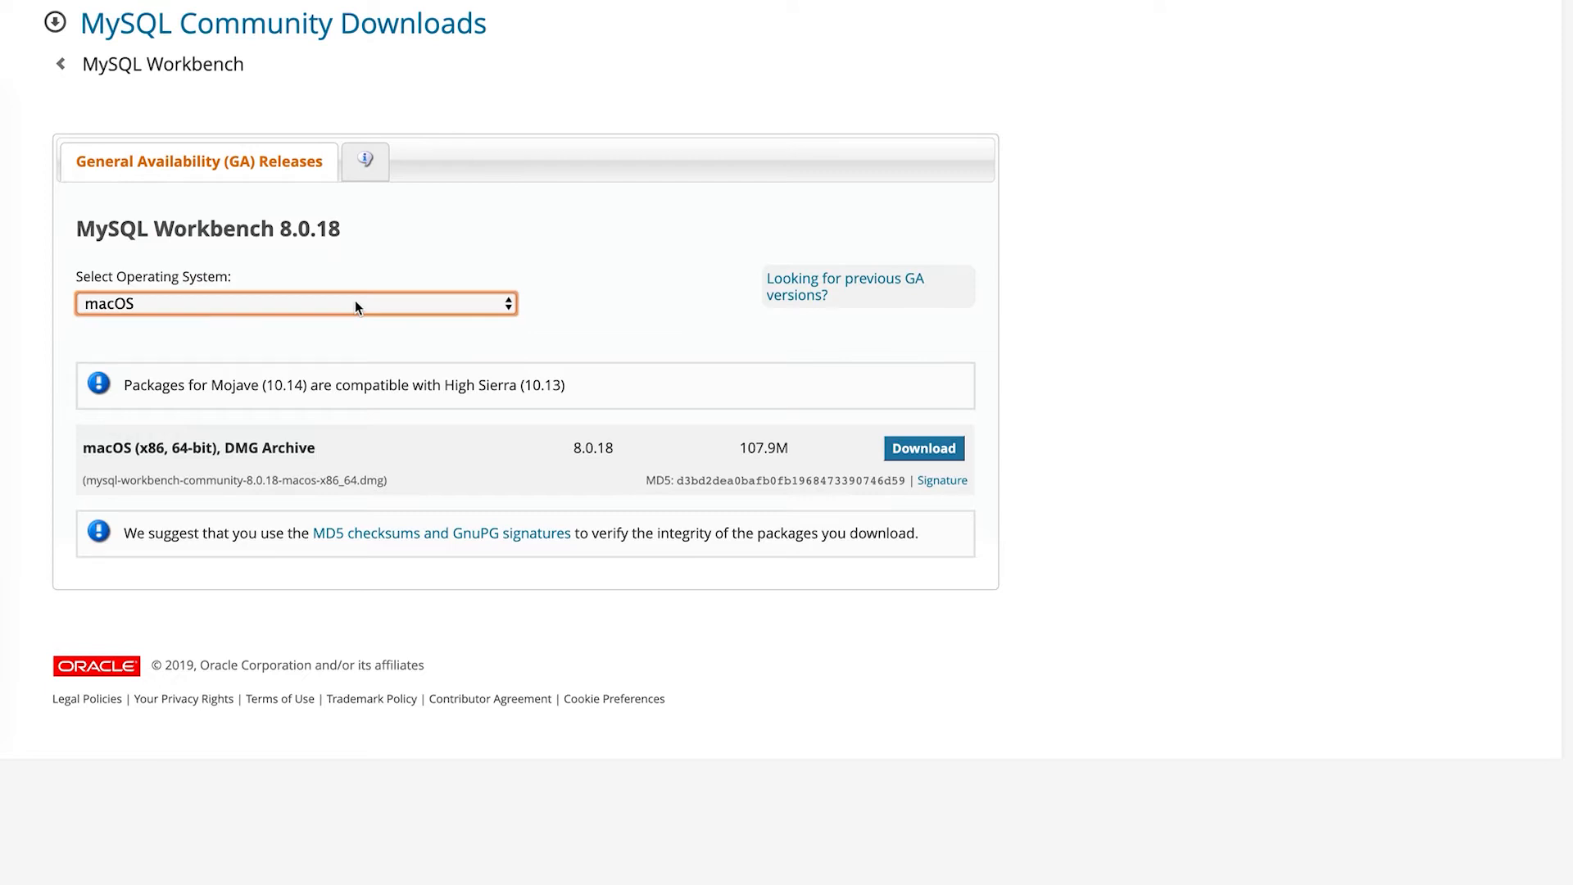
pyautogui.click(948, 447)
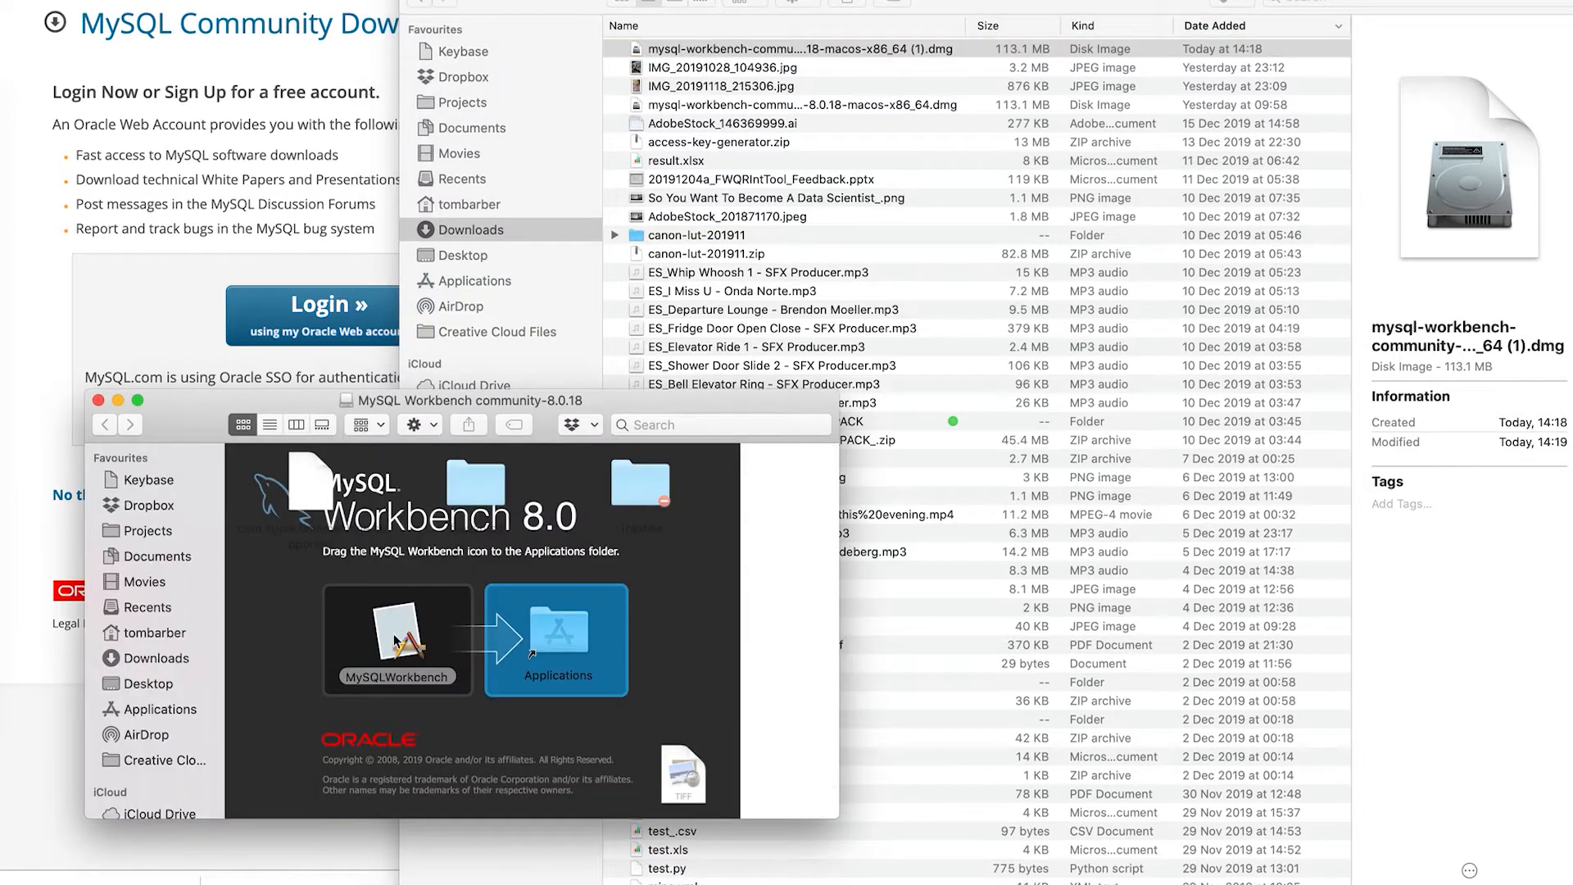
# - Drag MySQLWorkbench into Applications and close the Downloads window
pyautogui.moveTo(395, 640); pyautogui.dragTo(565, 639)
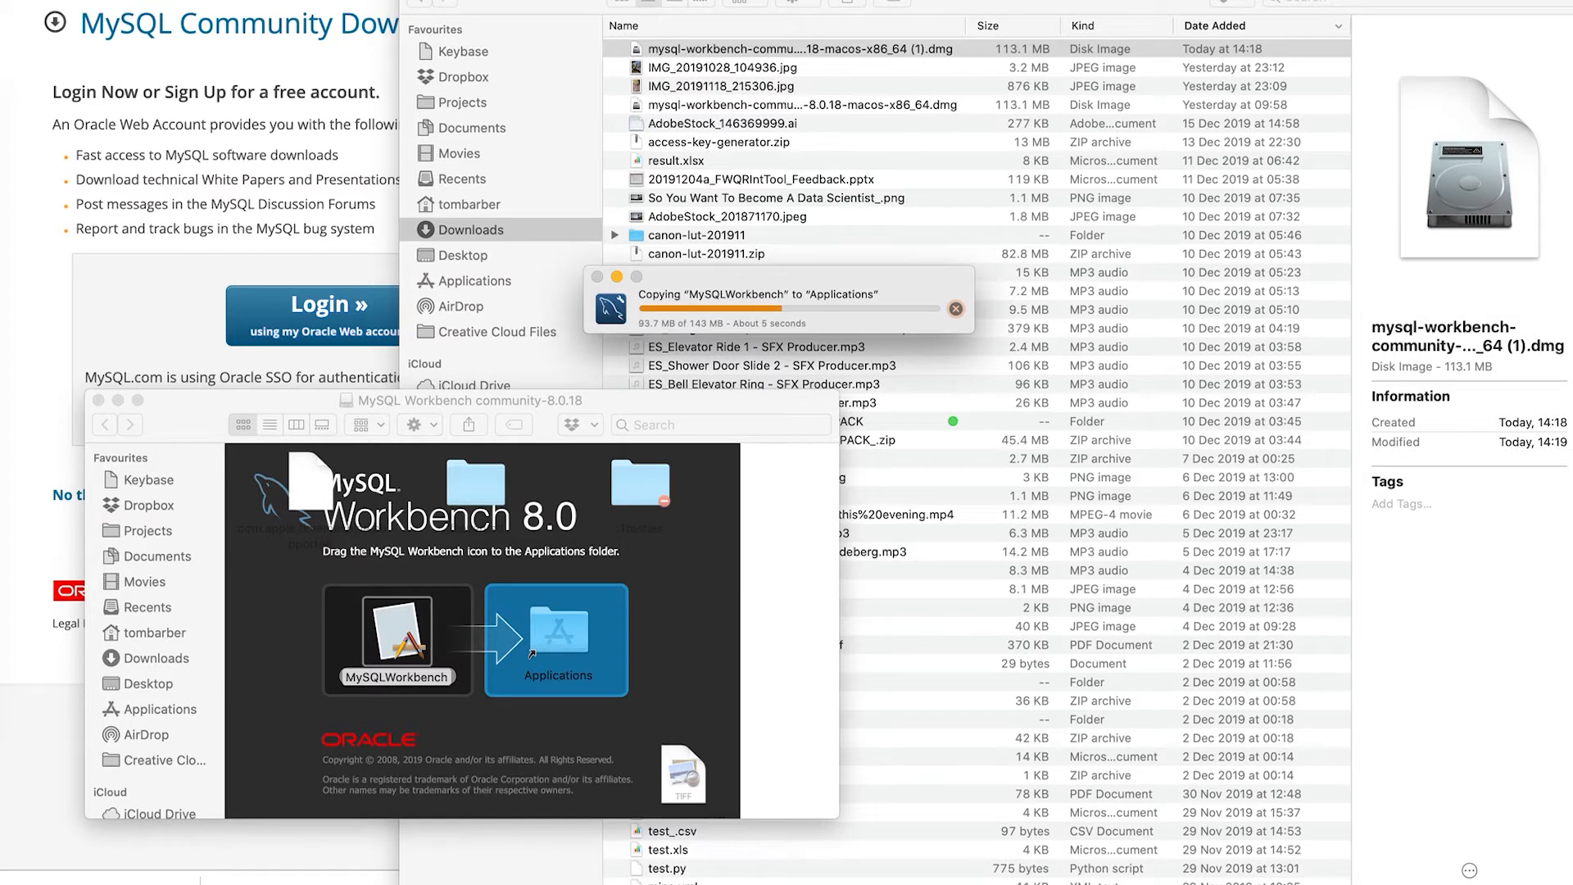
pyautogui.click(413, 0)
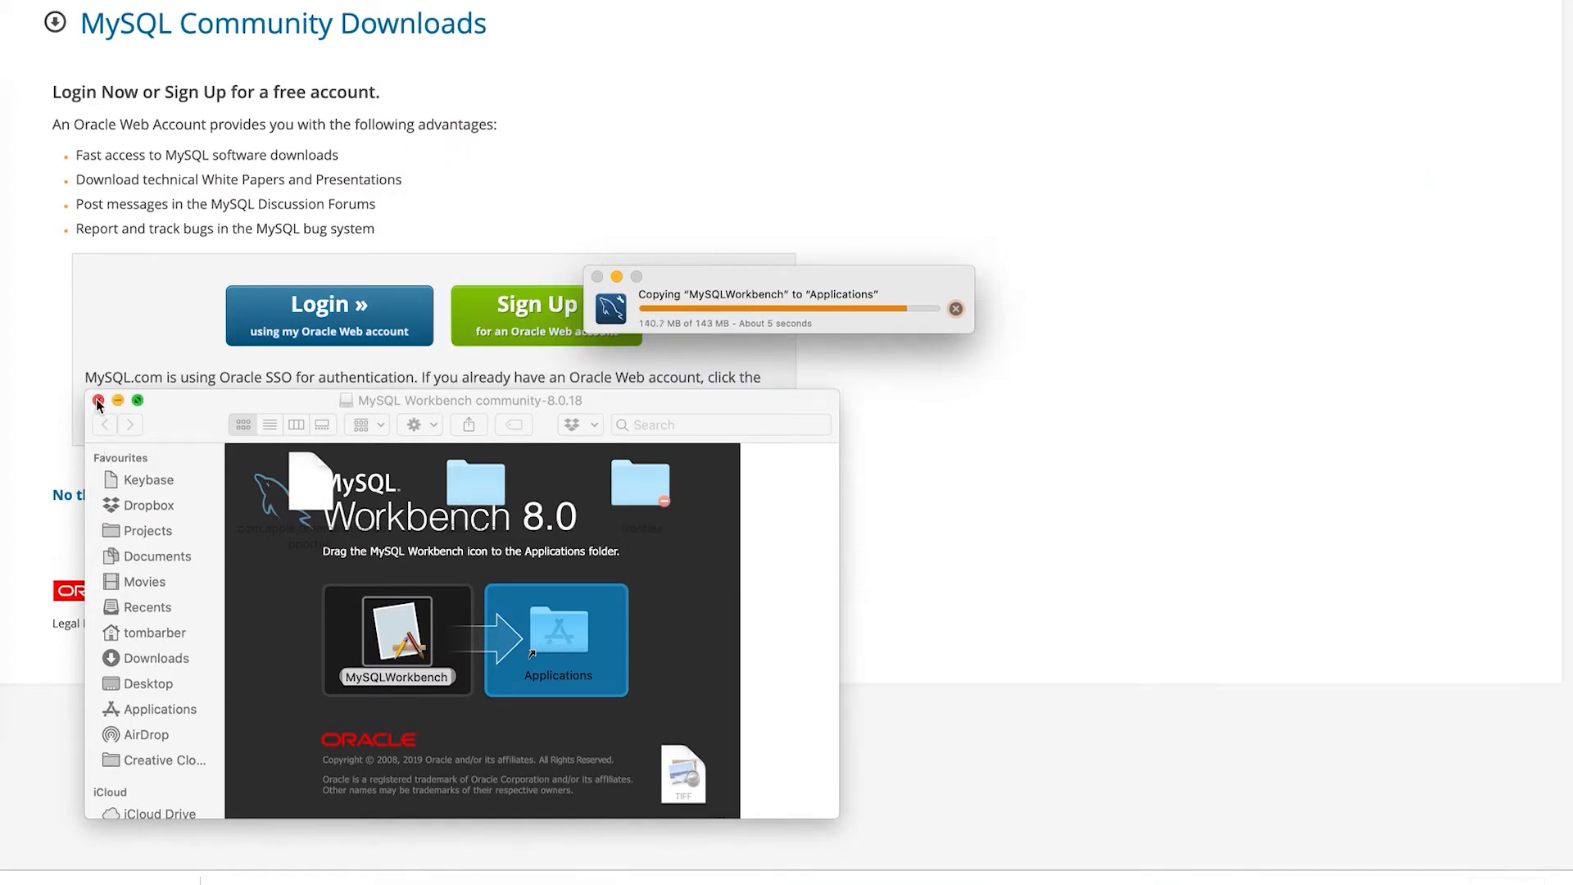
# - Launch MySQLWorkbench from the Applications folder, approving the downloaded-from-internet warning
pyautogui.click(170, 710)
pyautogui.moveTo(246, 401); pyautogui.dragTo(355, 29)
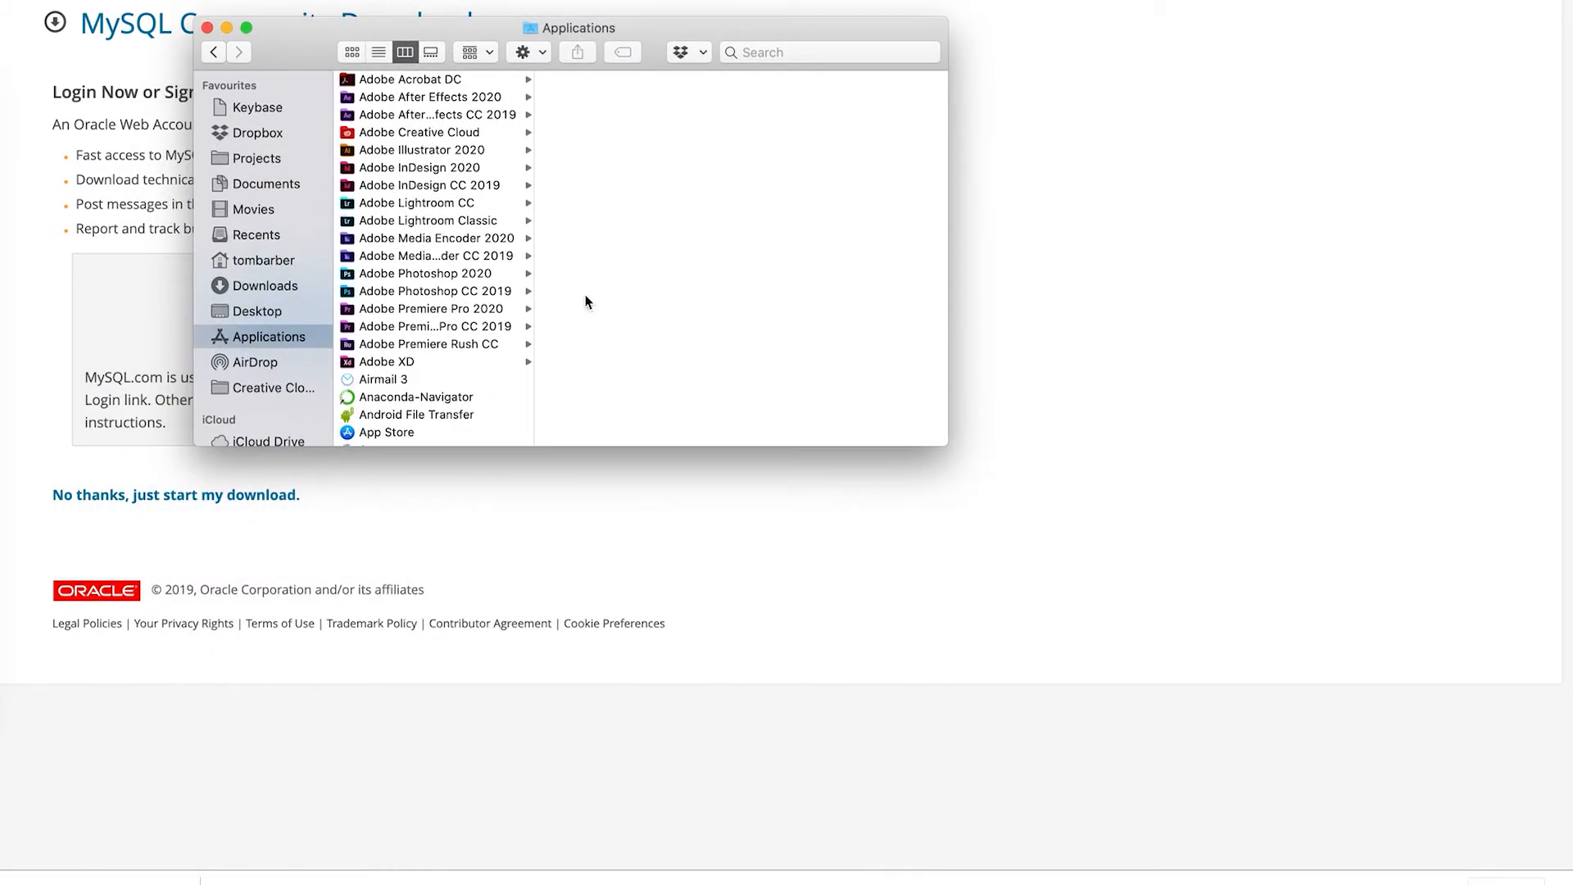
pyautogui.moveTo(945, 444); pyautogui.dragTo(1139, 677)
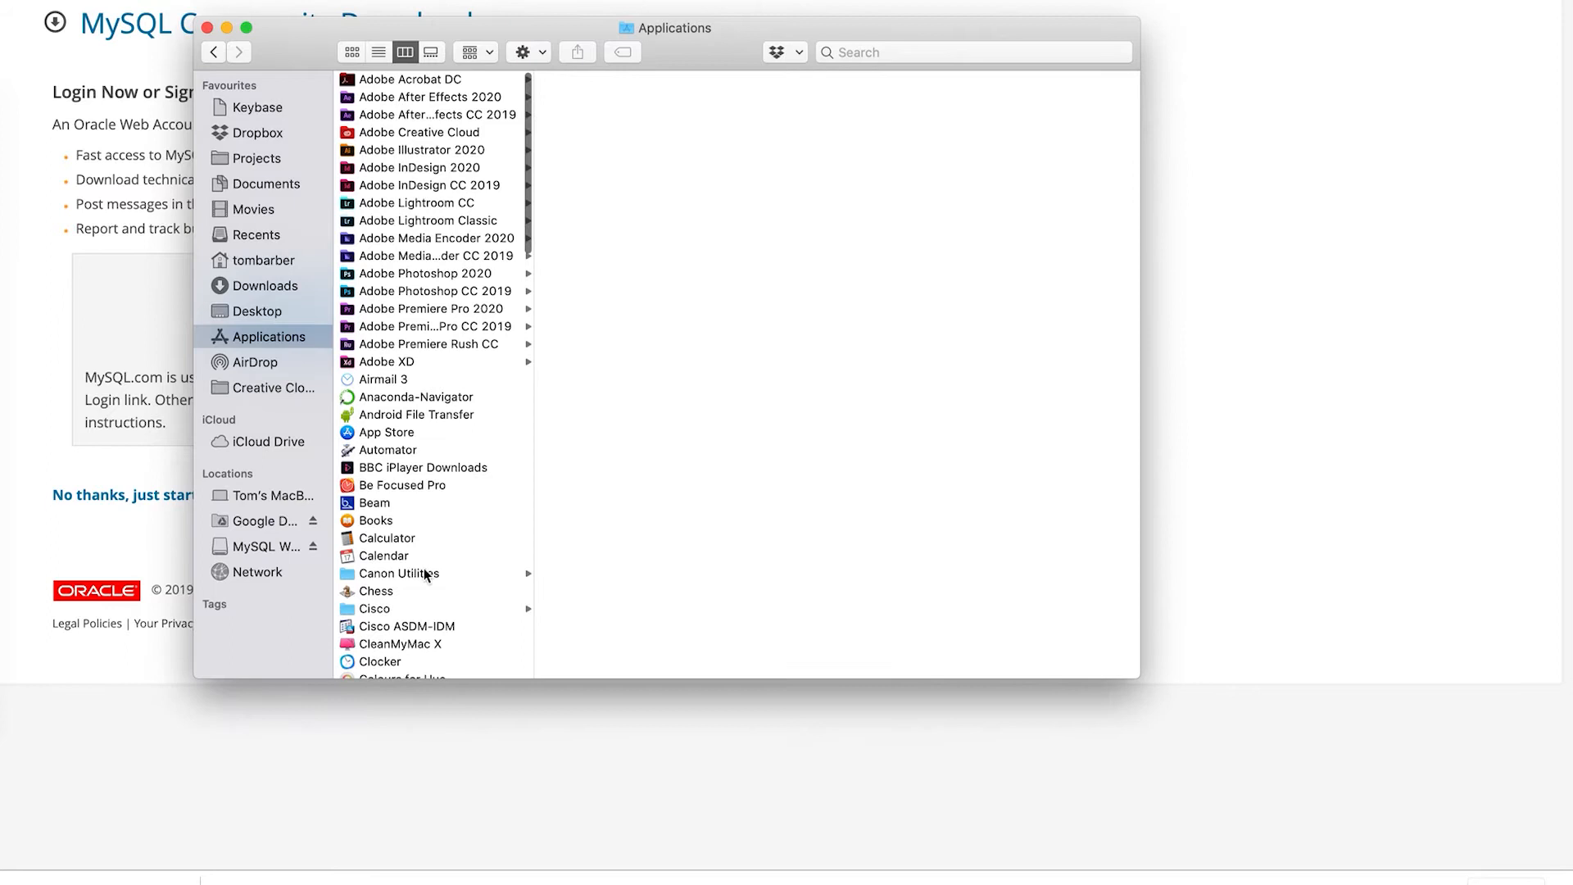
pyautogui.scroll(-5, 426, 573)
pyautogui.scroll(-10, 425, 568)
pyautogui.scroll(8, 424, 568)
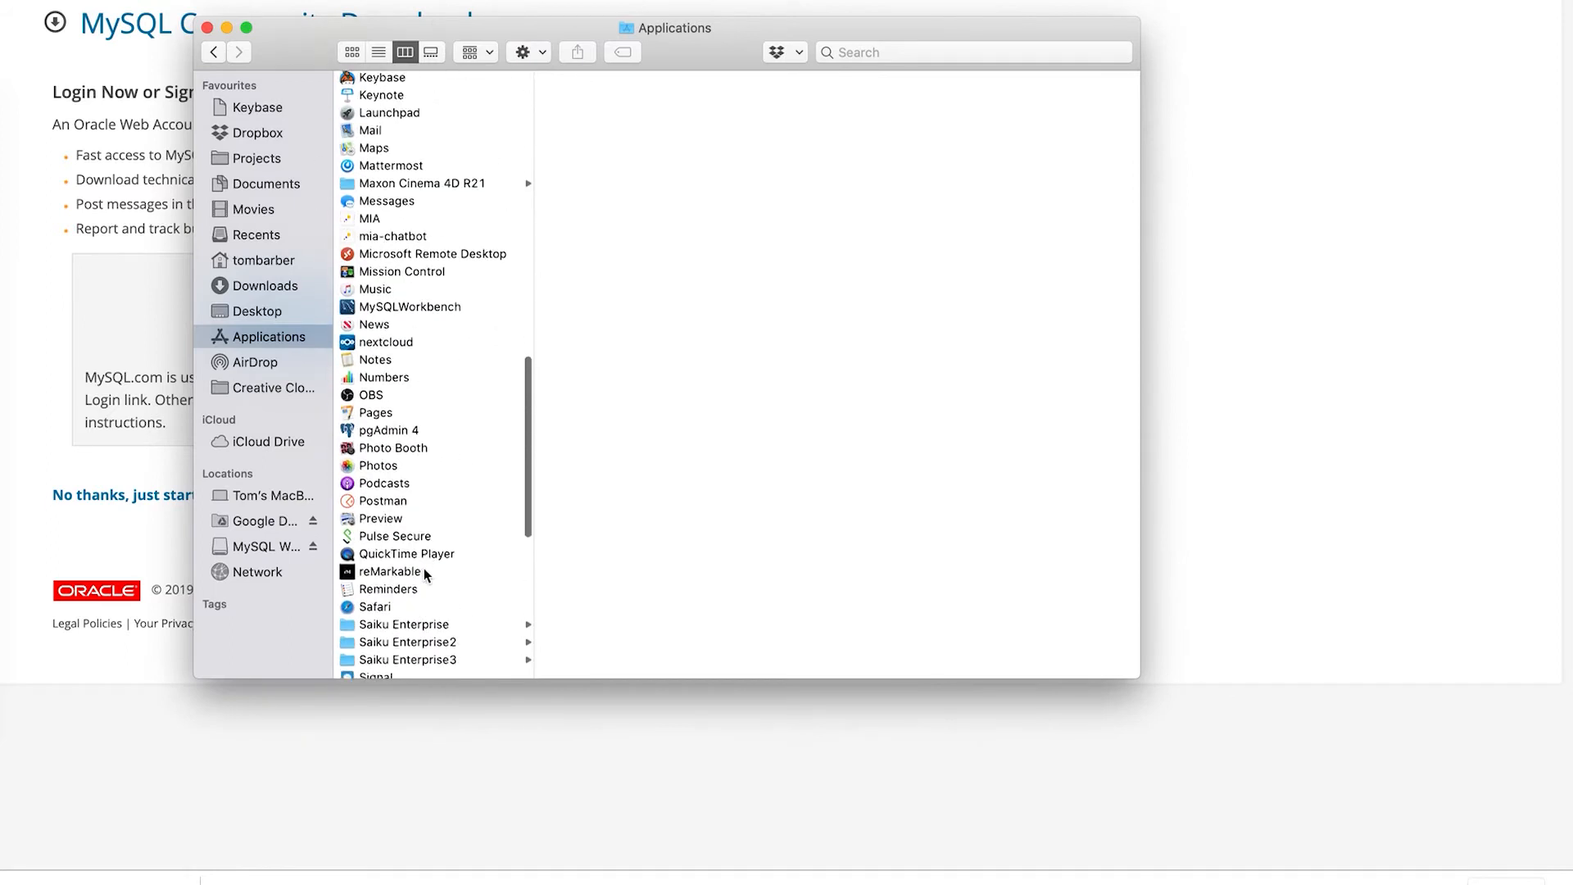
pyautogui.click(393, 329)
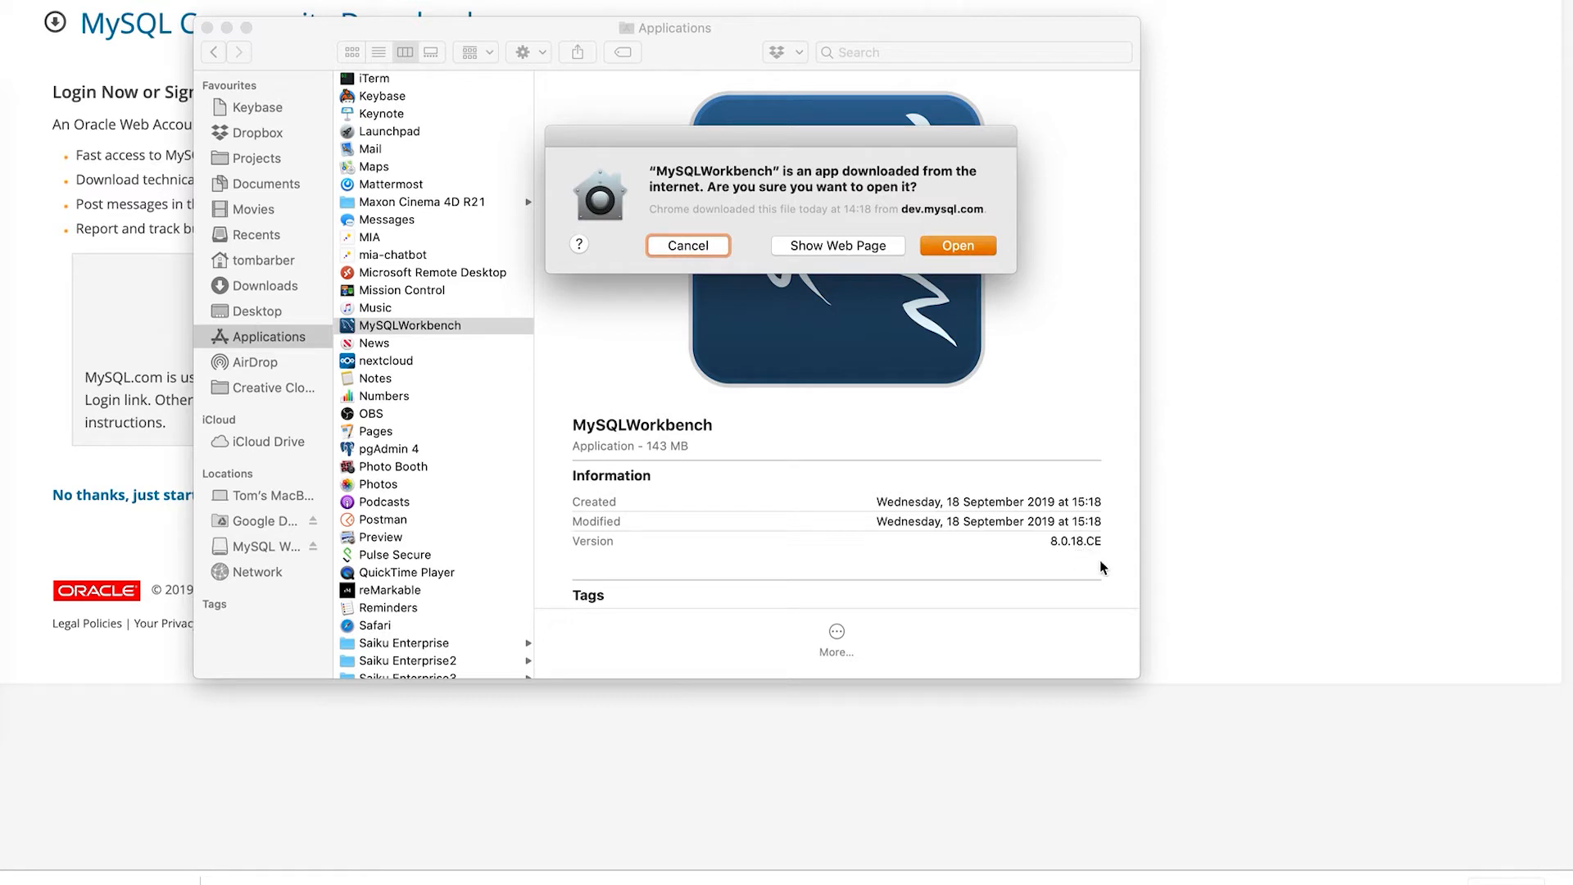
pyautogui.click(949, 241)
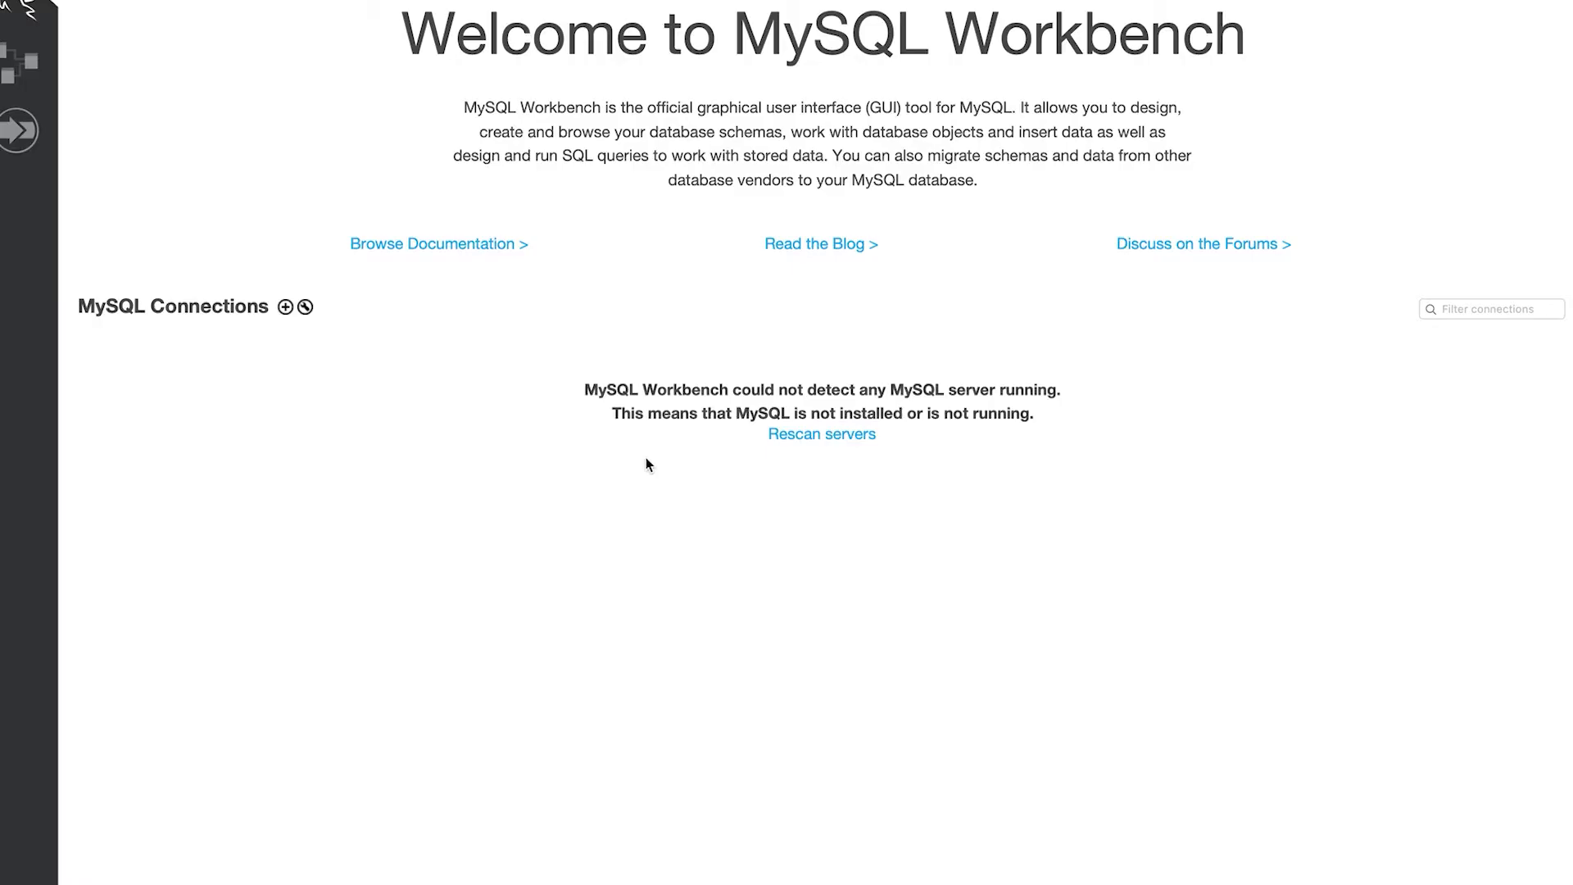
# - Rescan servers, connect to Local instance 3306 with the root password, then begin a new connection
pyautogui.click(815, 436)
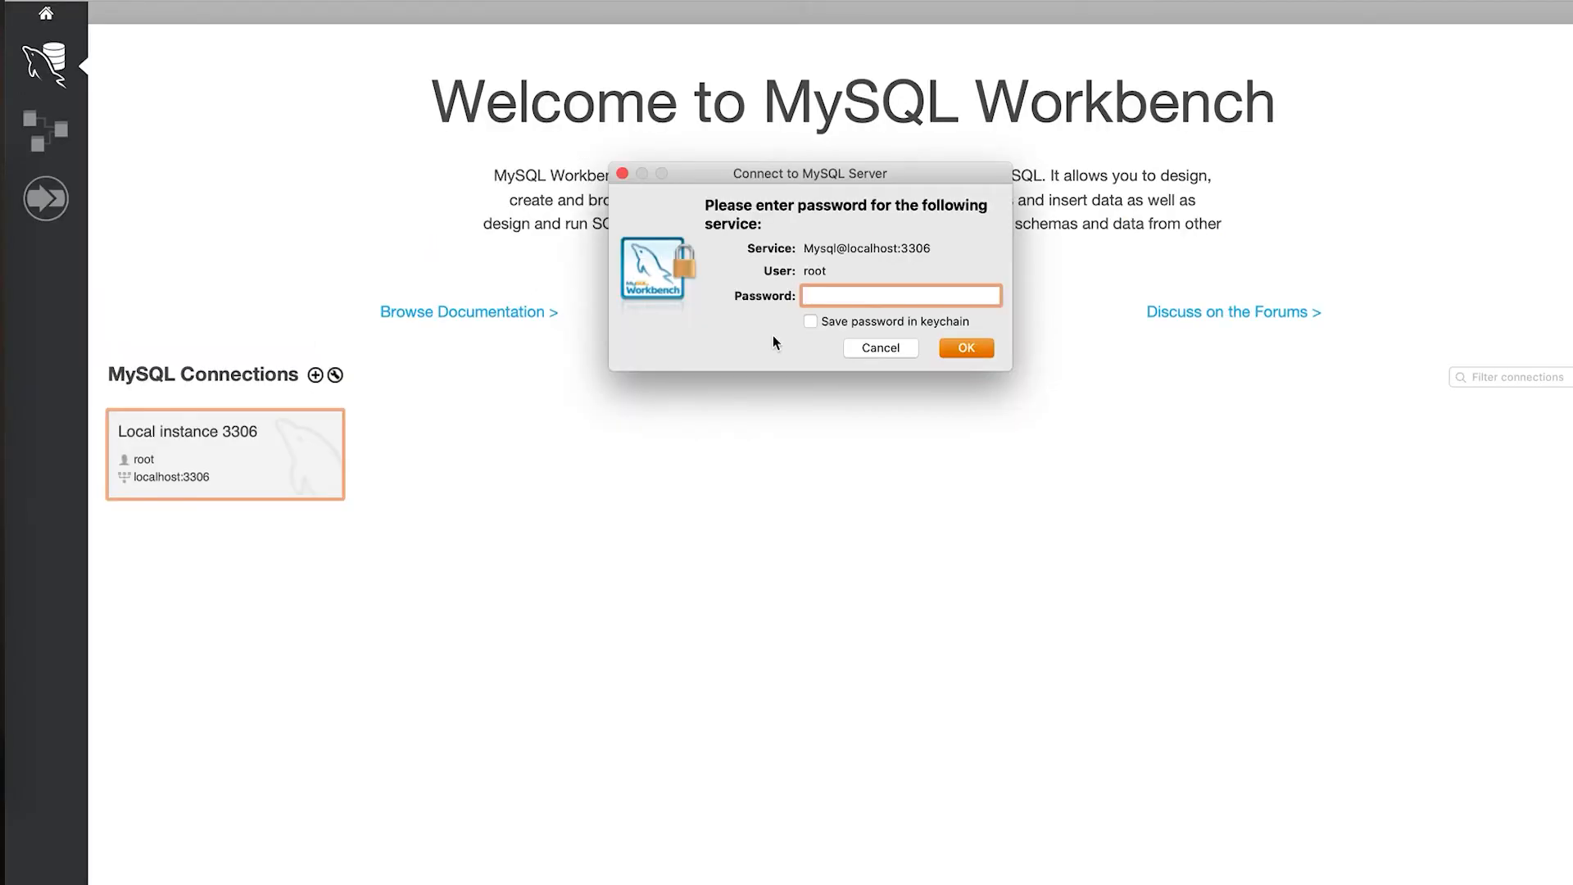
pyautogui.write('password')
pyautogui.press('Return')
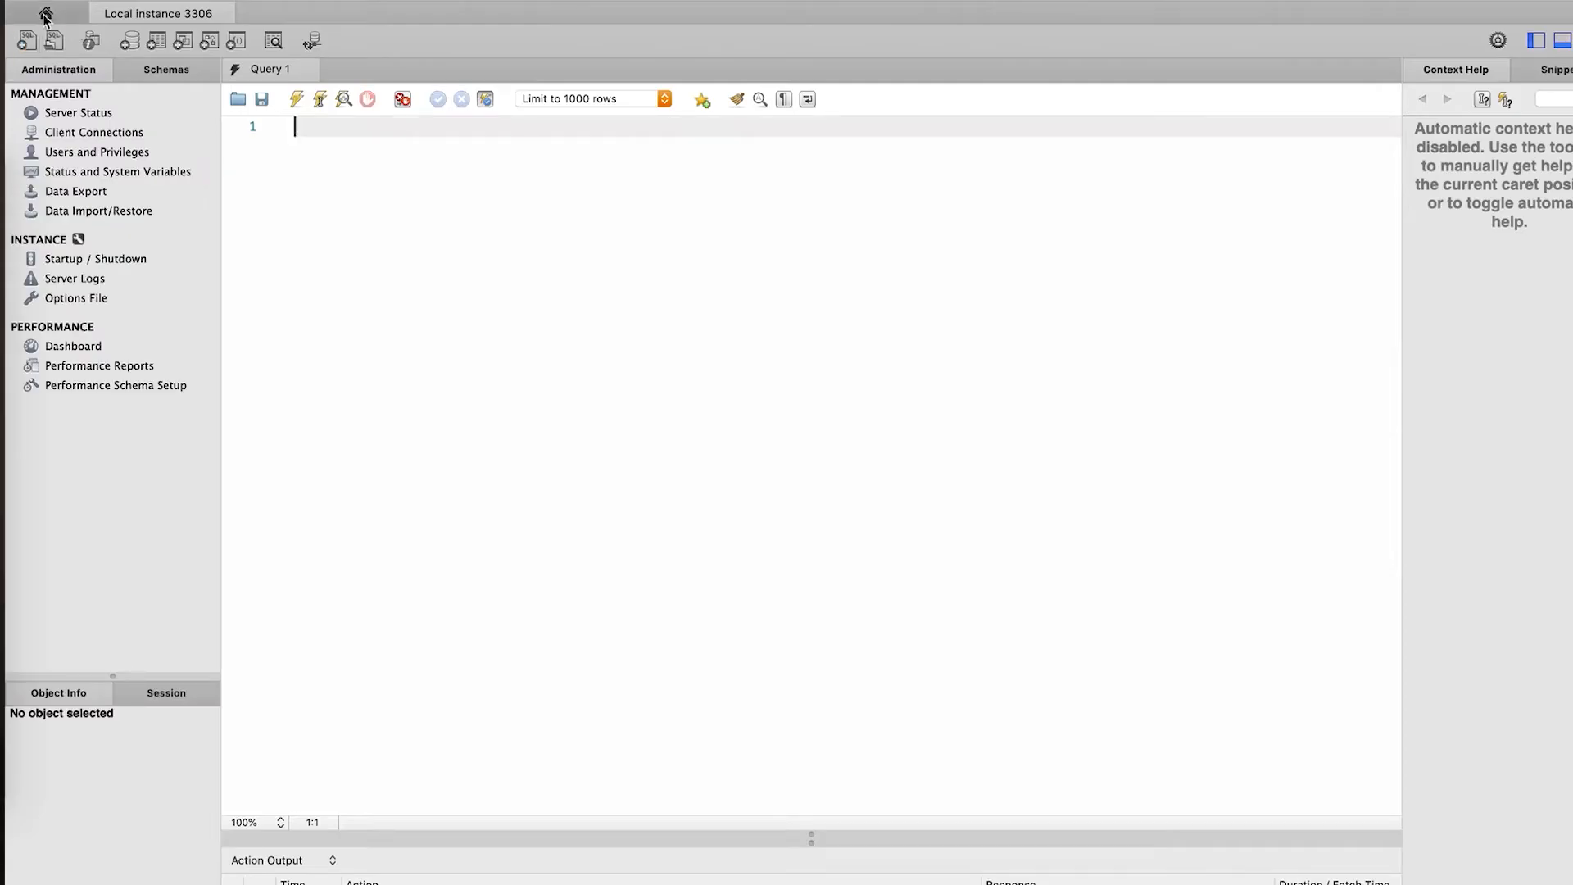
pyautogui.click(45, 13)
pyautogui.click(314, 374)
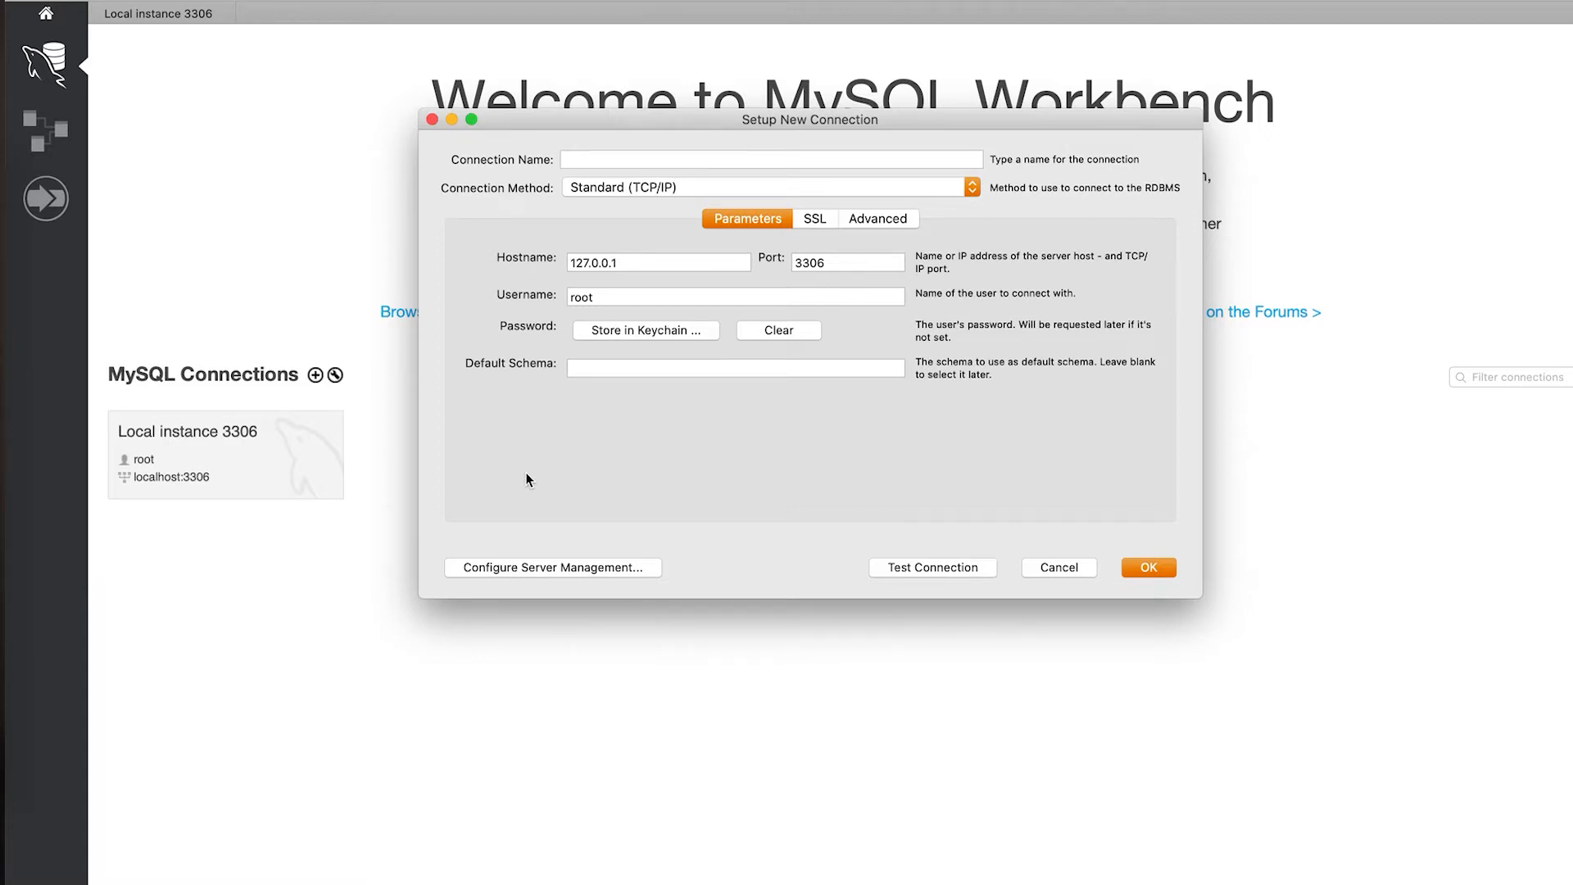
# - Keep Standard (TCP/IP) as the connection method for root at 127.0.0.1:3306
pyautogui.click(598, 190)
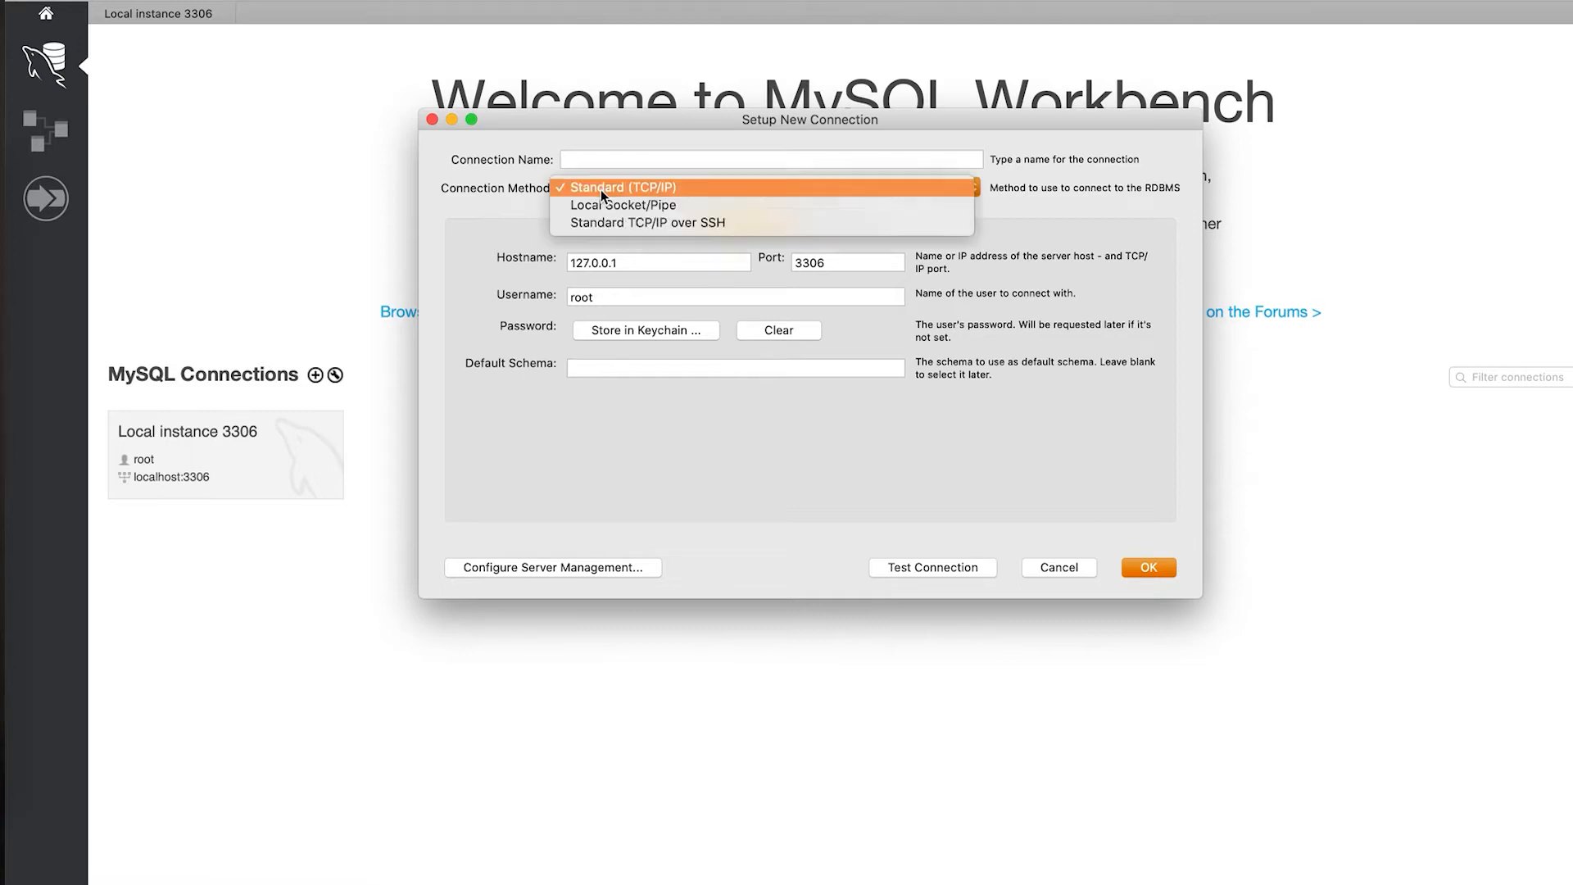
pyautogui.click(496, 211)
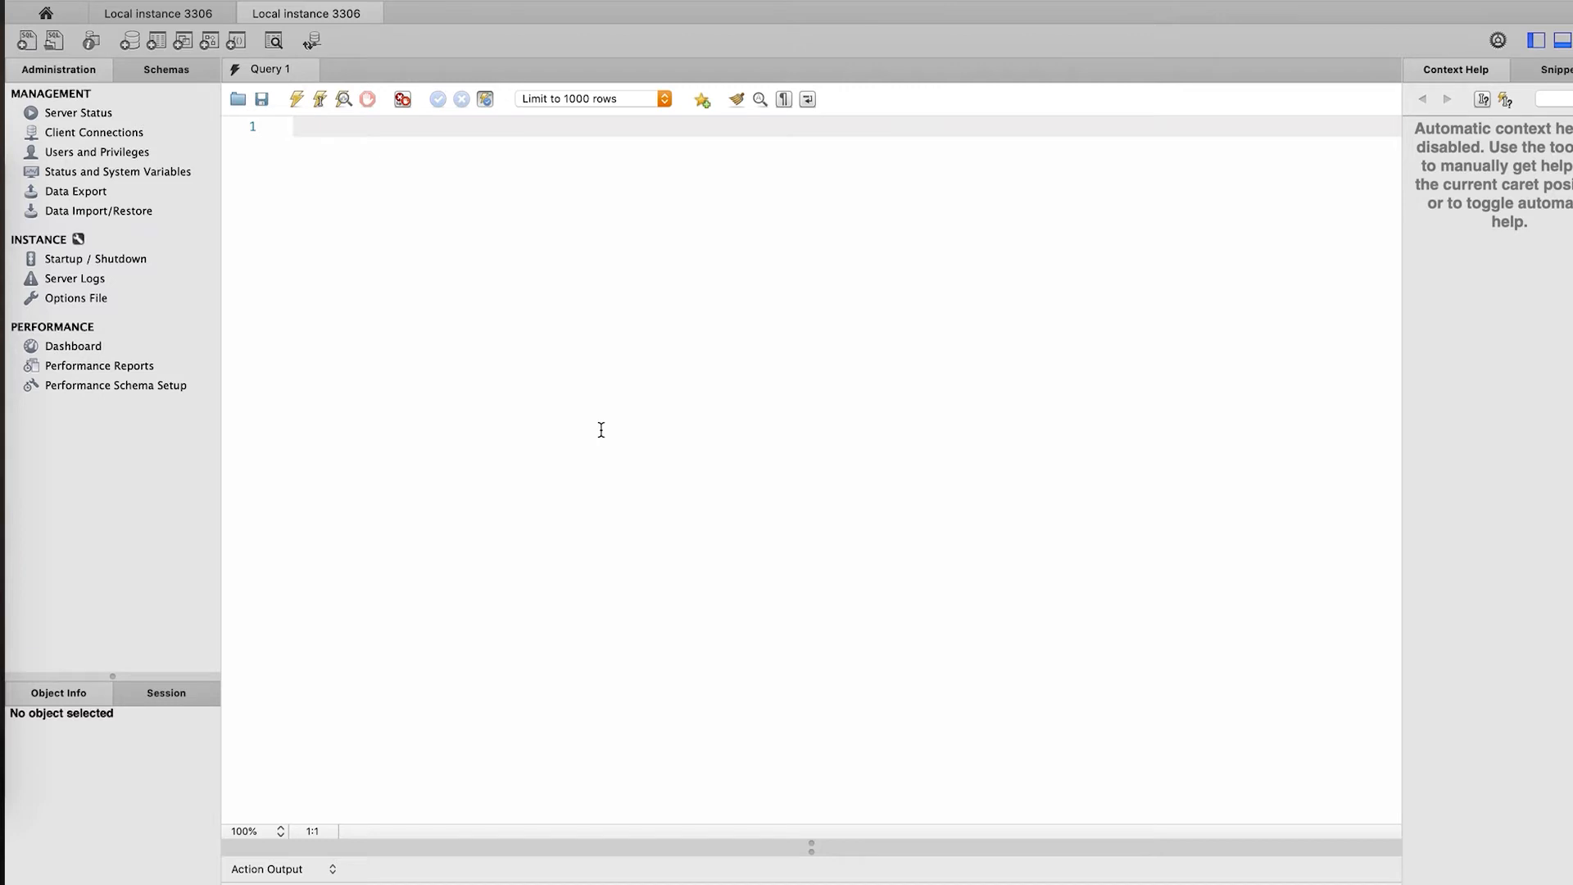
# - Review the Local instance 3306 Server Status page, then view the connected clients
pyautogui.click(51, 121)
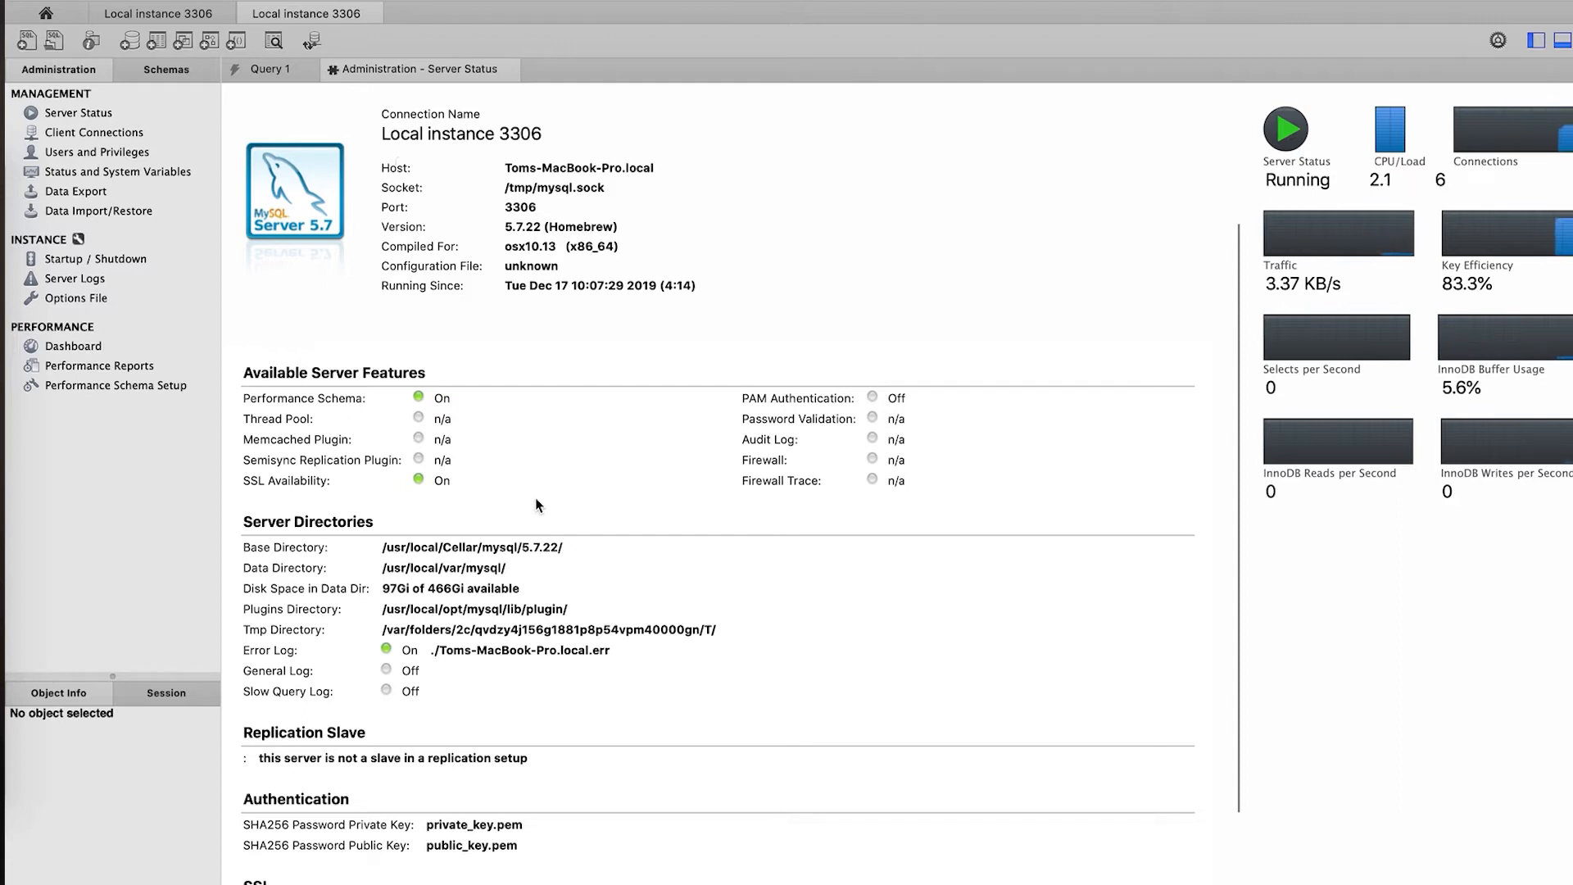
pyautogui.scroll(-2, 537, 502)
pyautogui.scroll(2, 537, 501)
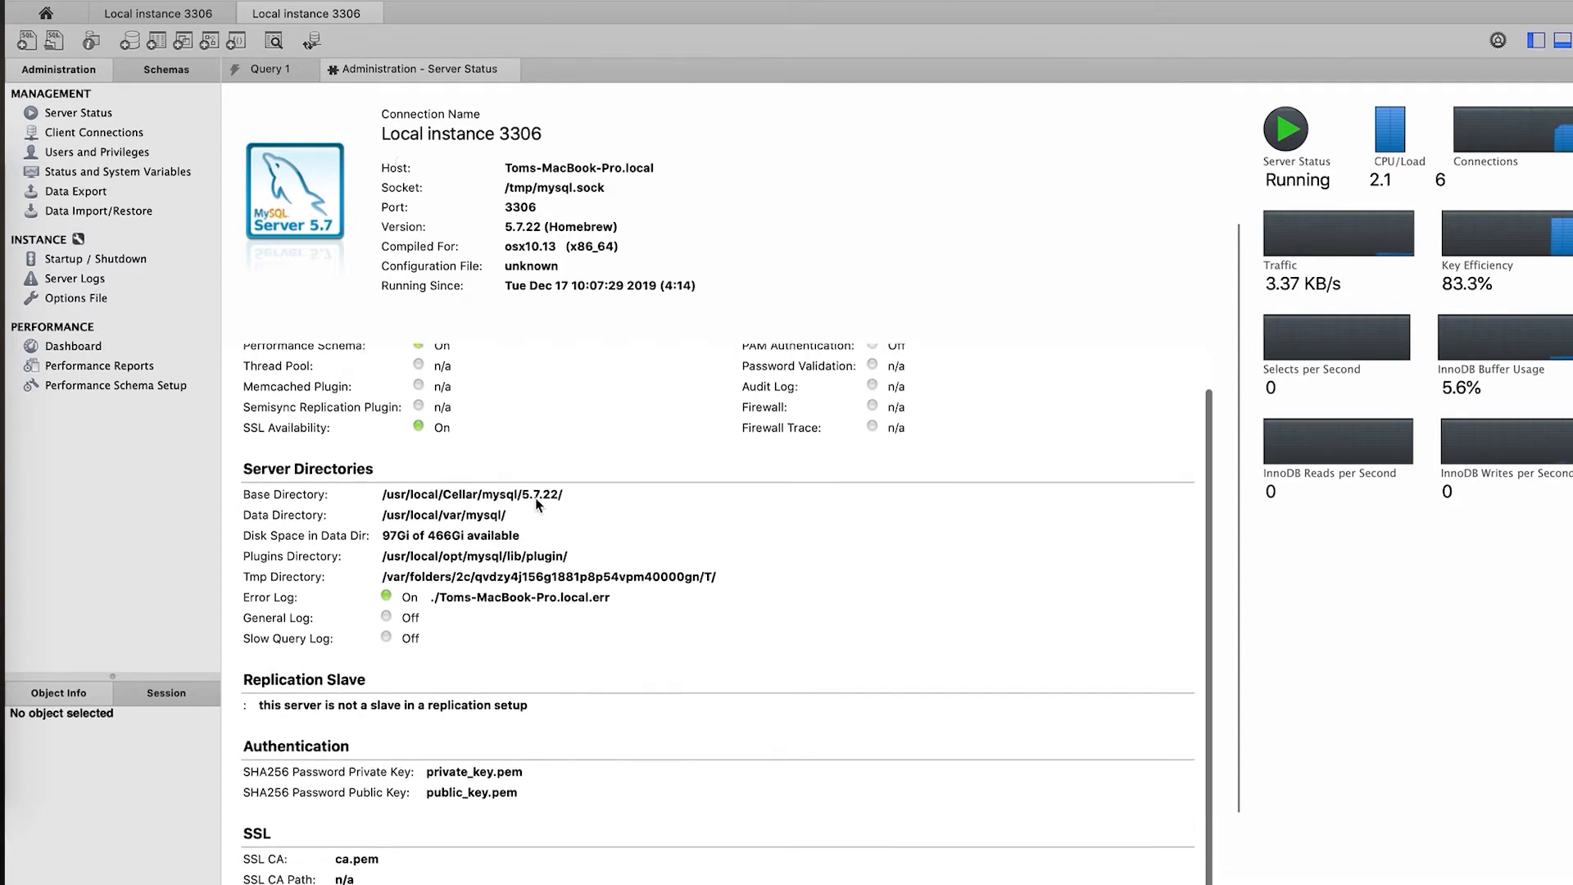
pyautogui.scroll(-5, 536, 502)
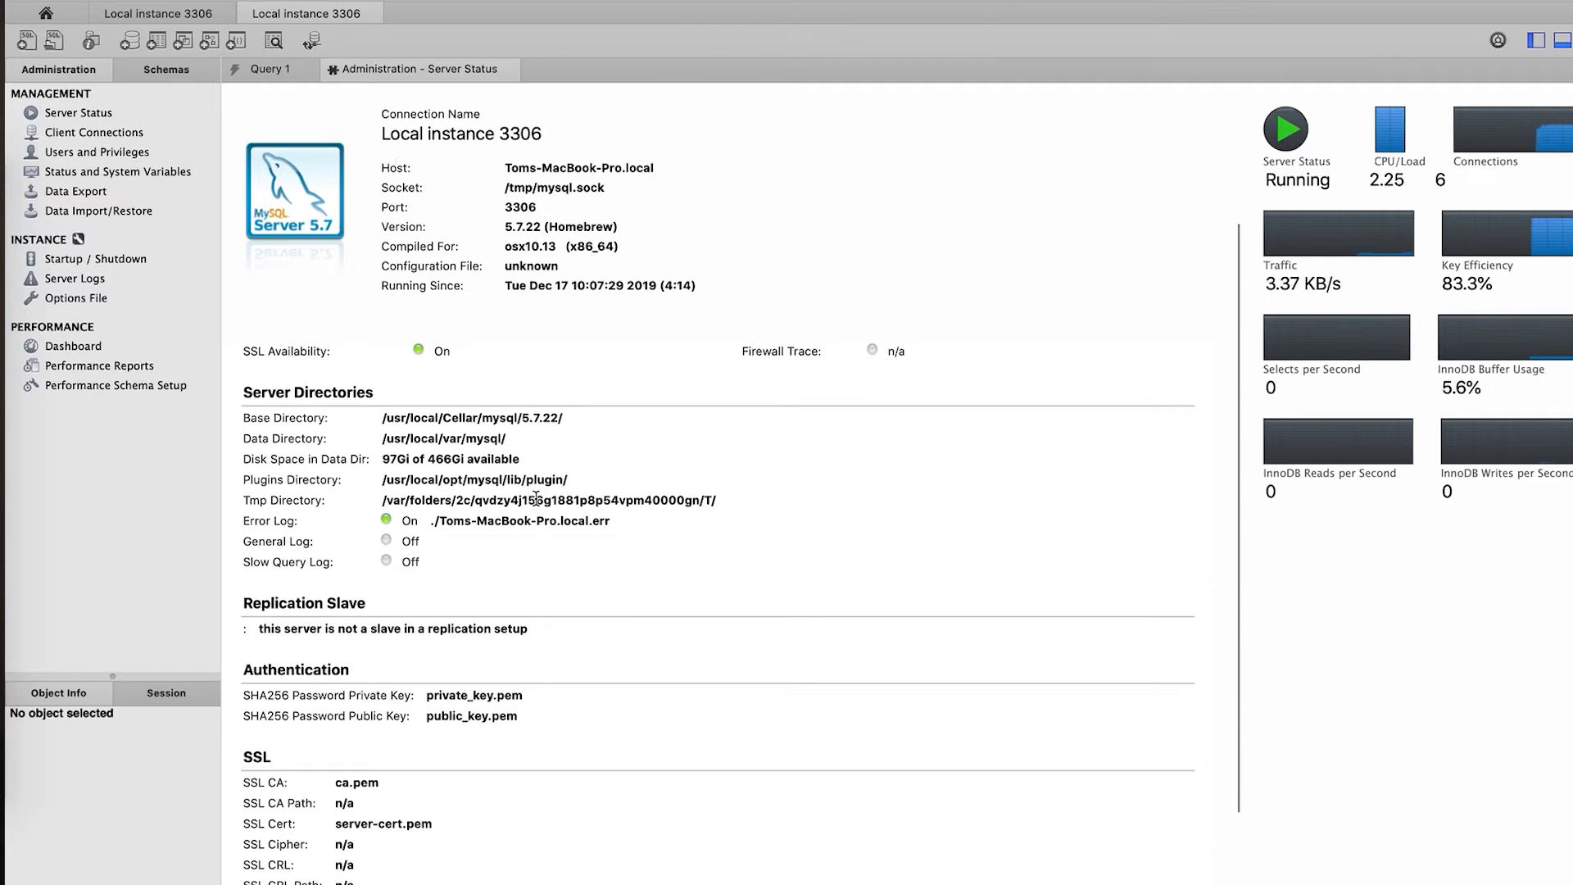
pyautogui.scroll(3, 536, 498)
pyautogui.scroll(-3, 535, 498)
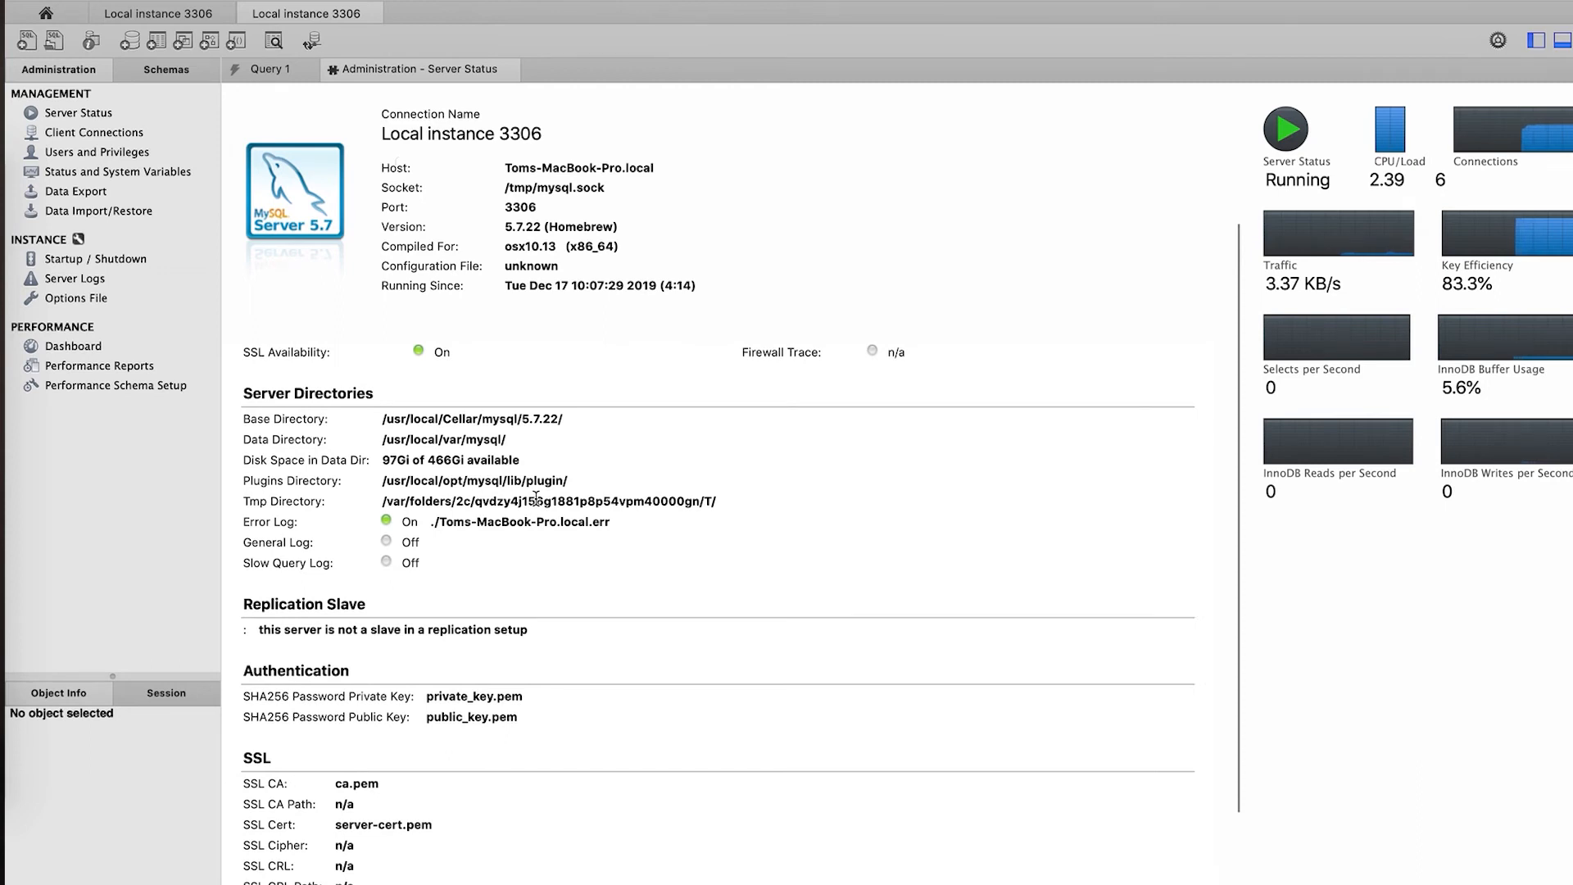
pyautogui.scroll(3, 536, 498)
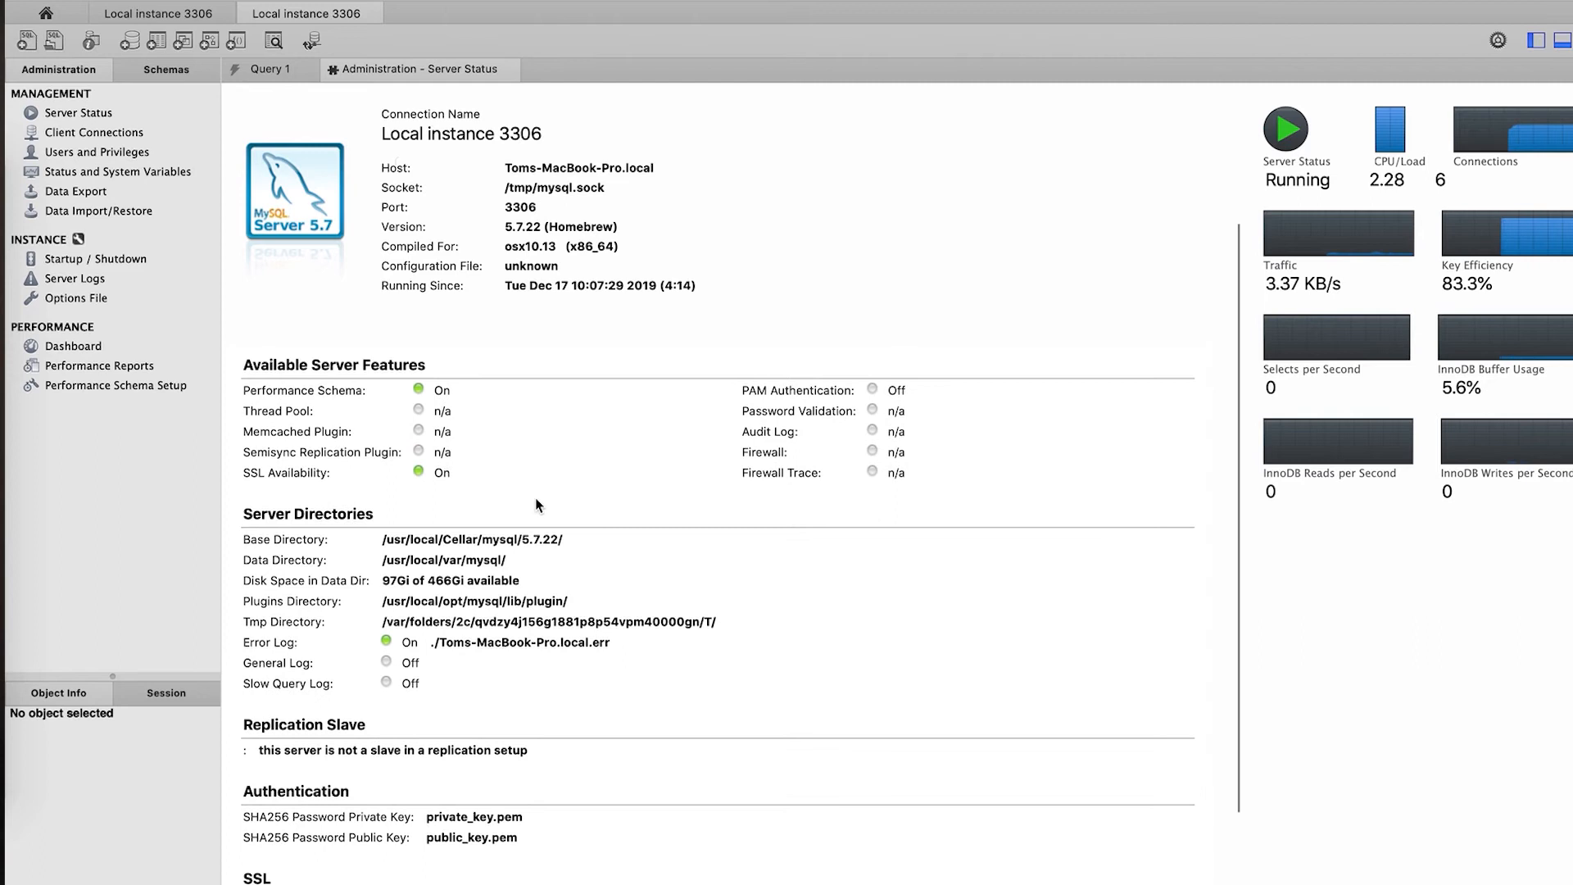
pyautogui.click(79, 135)
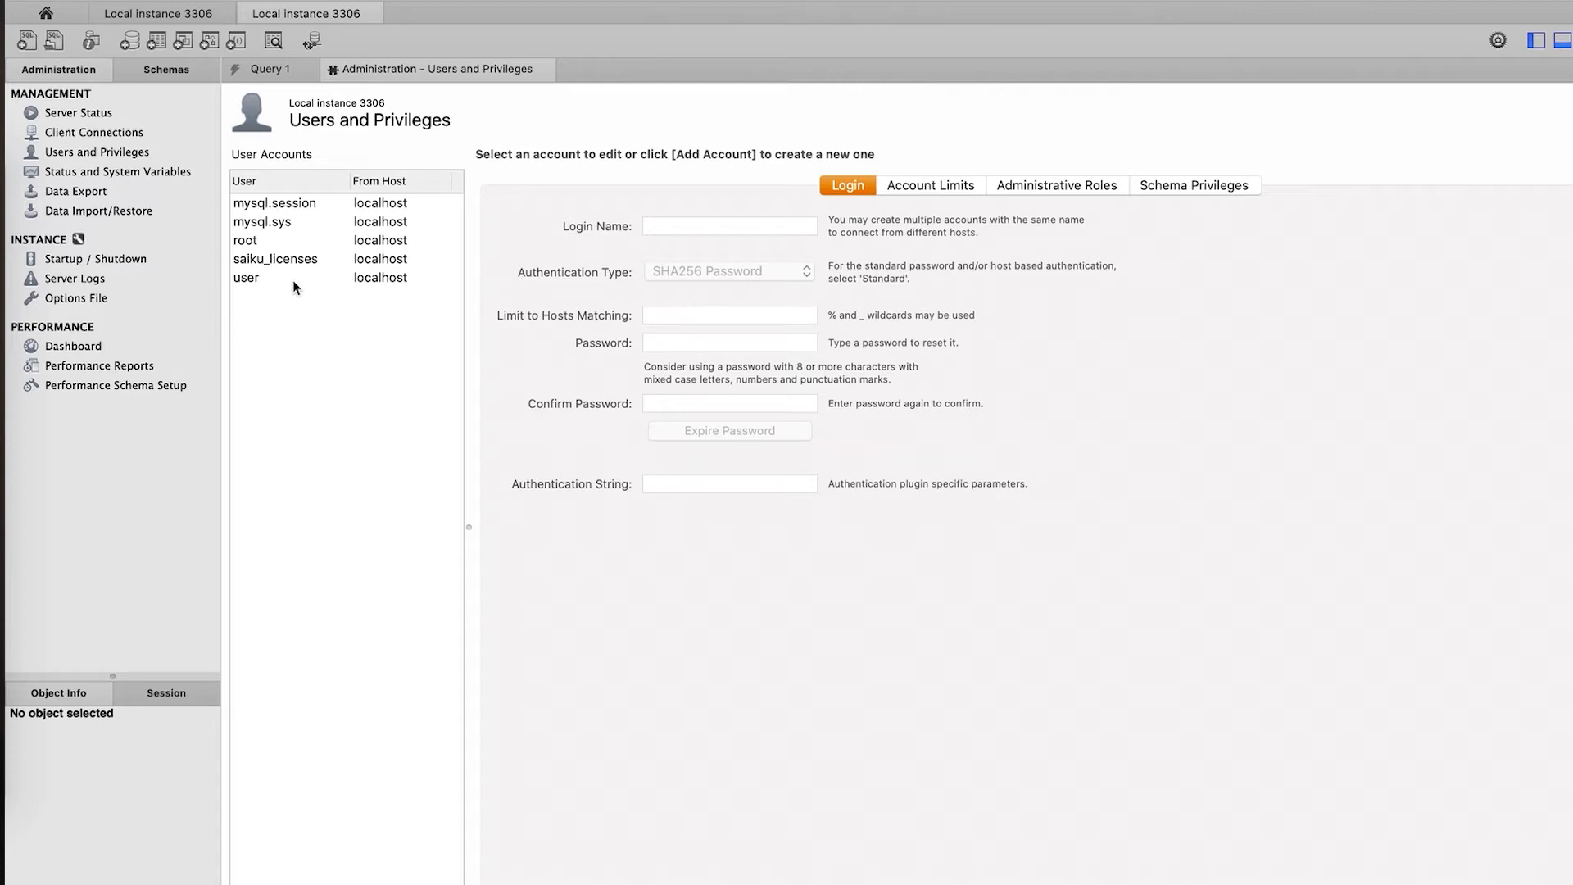
# - Add account newuser@% with Standard authentication; review Account Limits, Administrative Roles and Schema Privileges
pyautogui.click(274, 883)
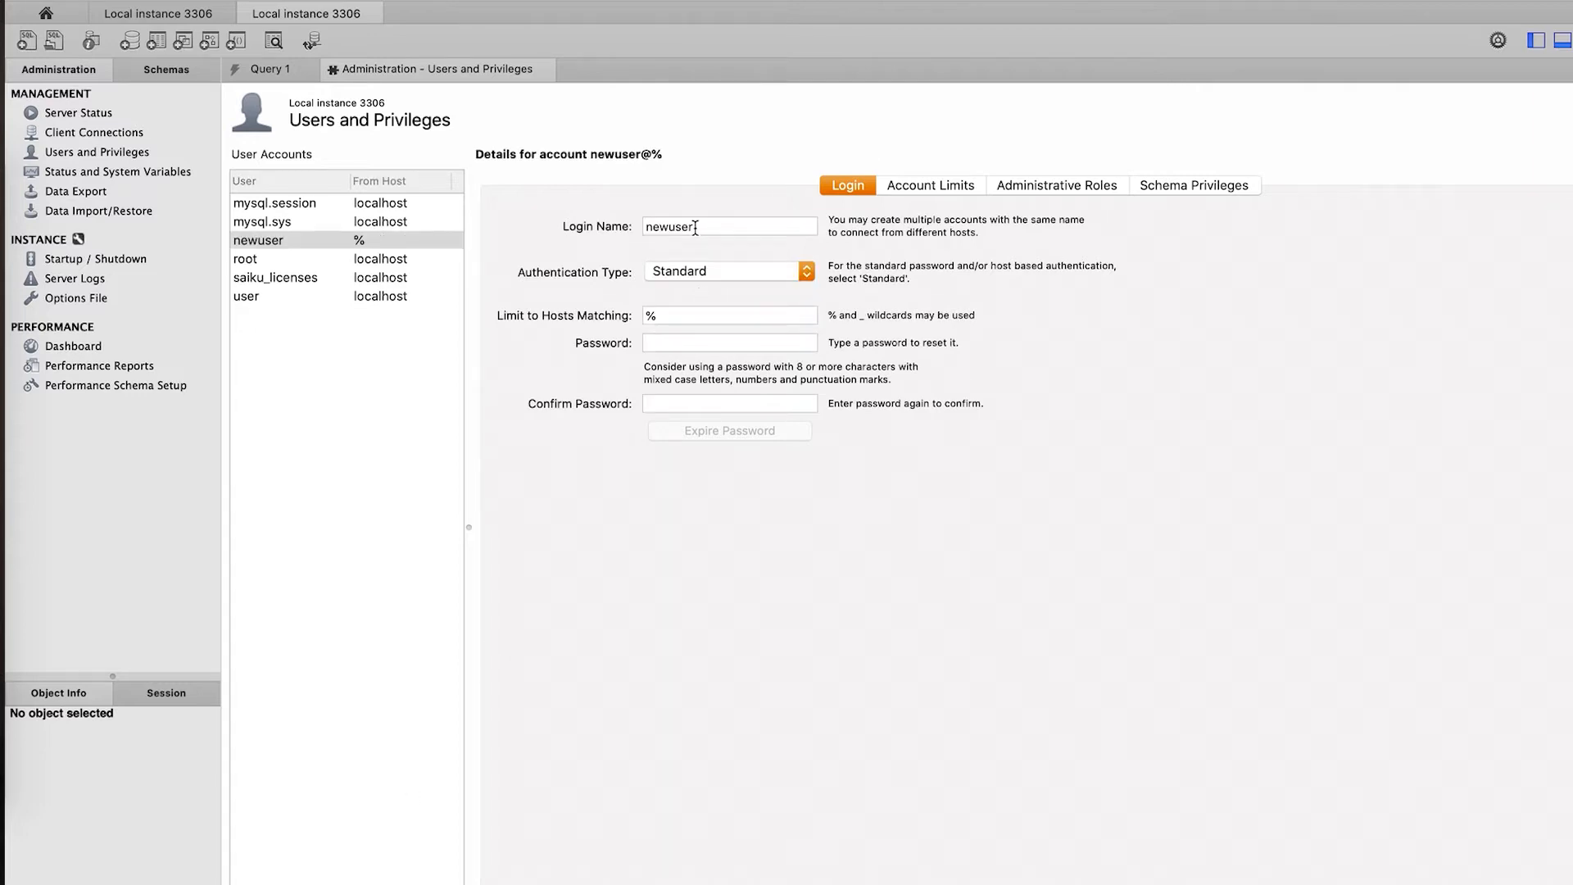
pyautogui.click(720, 267)
pyautogui.click(606, 270)
pyautogui.click(942, 186)
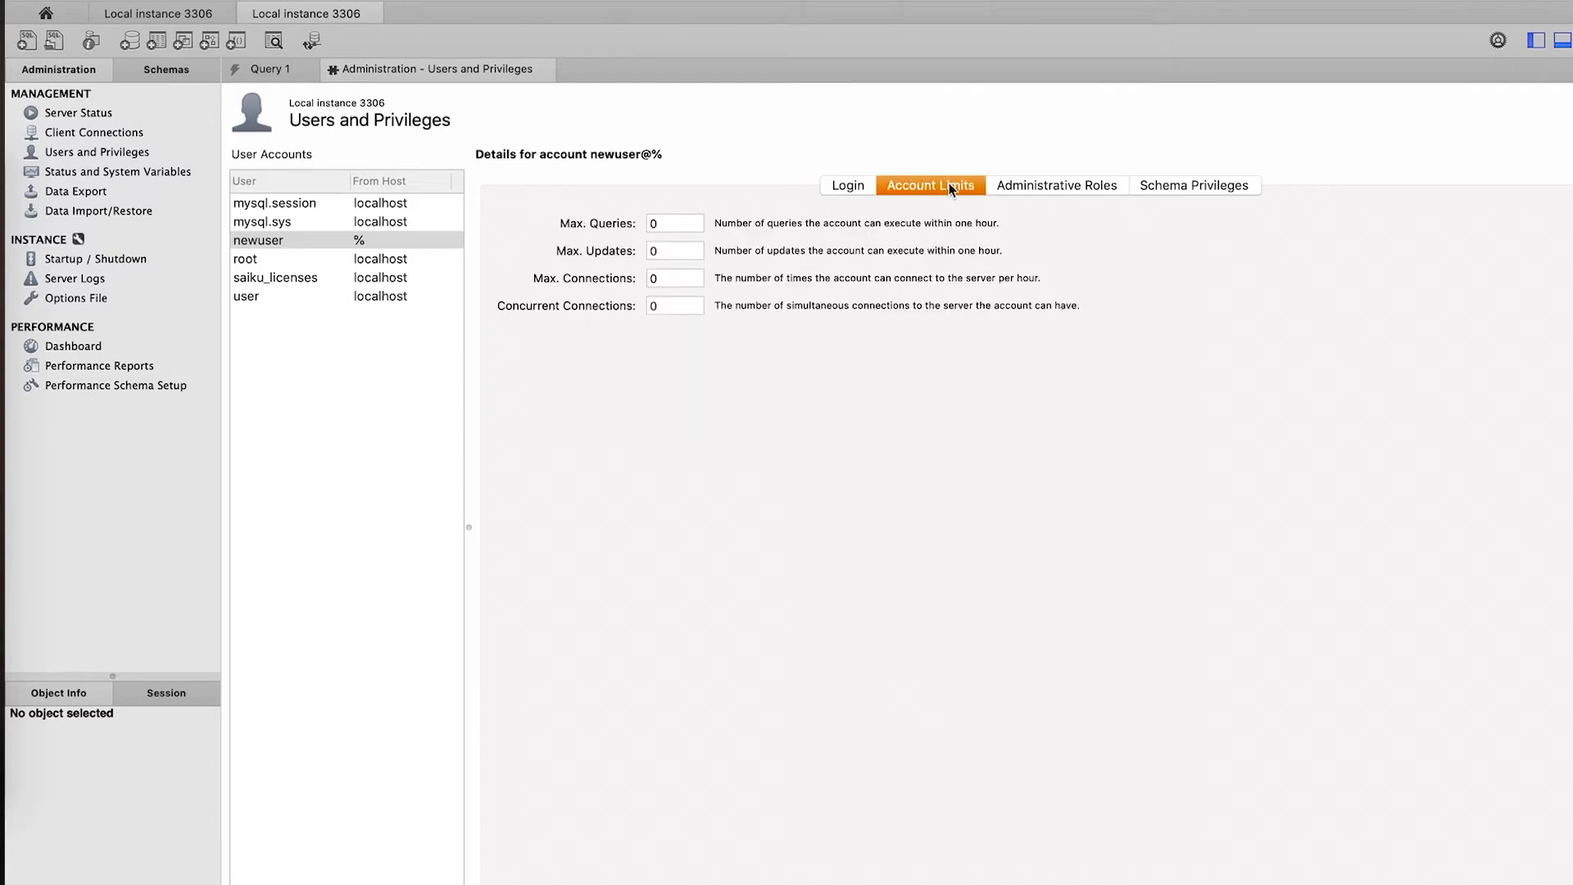
pyautogui.click(1049, 185)
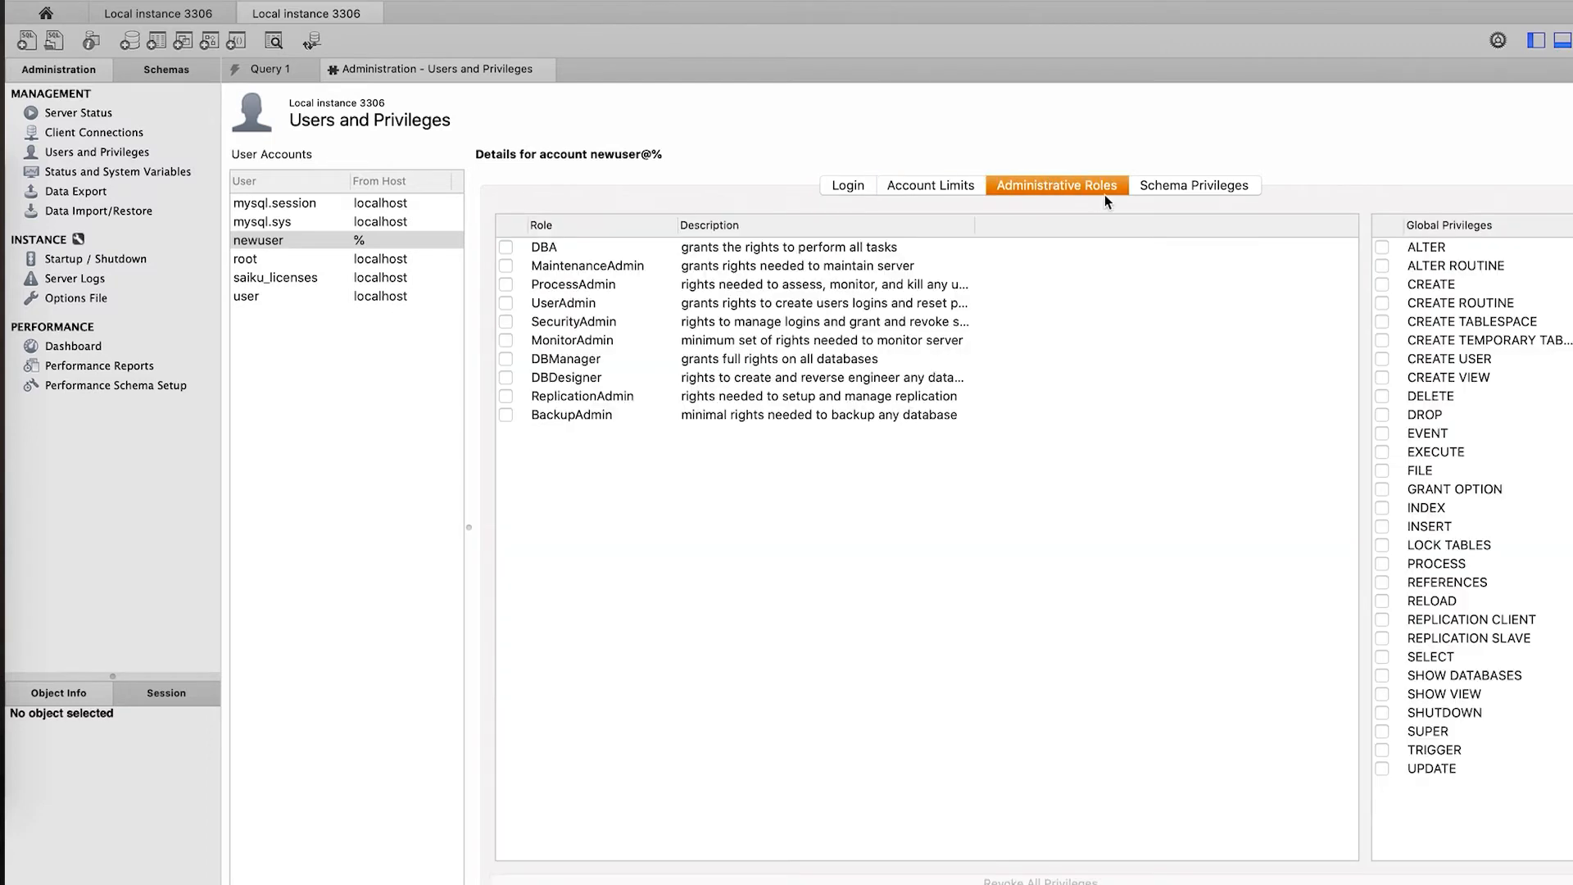
pyautogui.click(1155, 185)
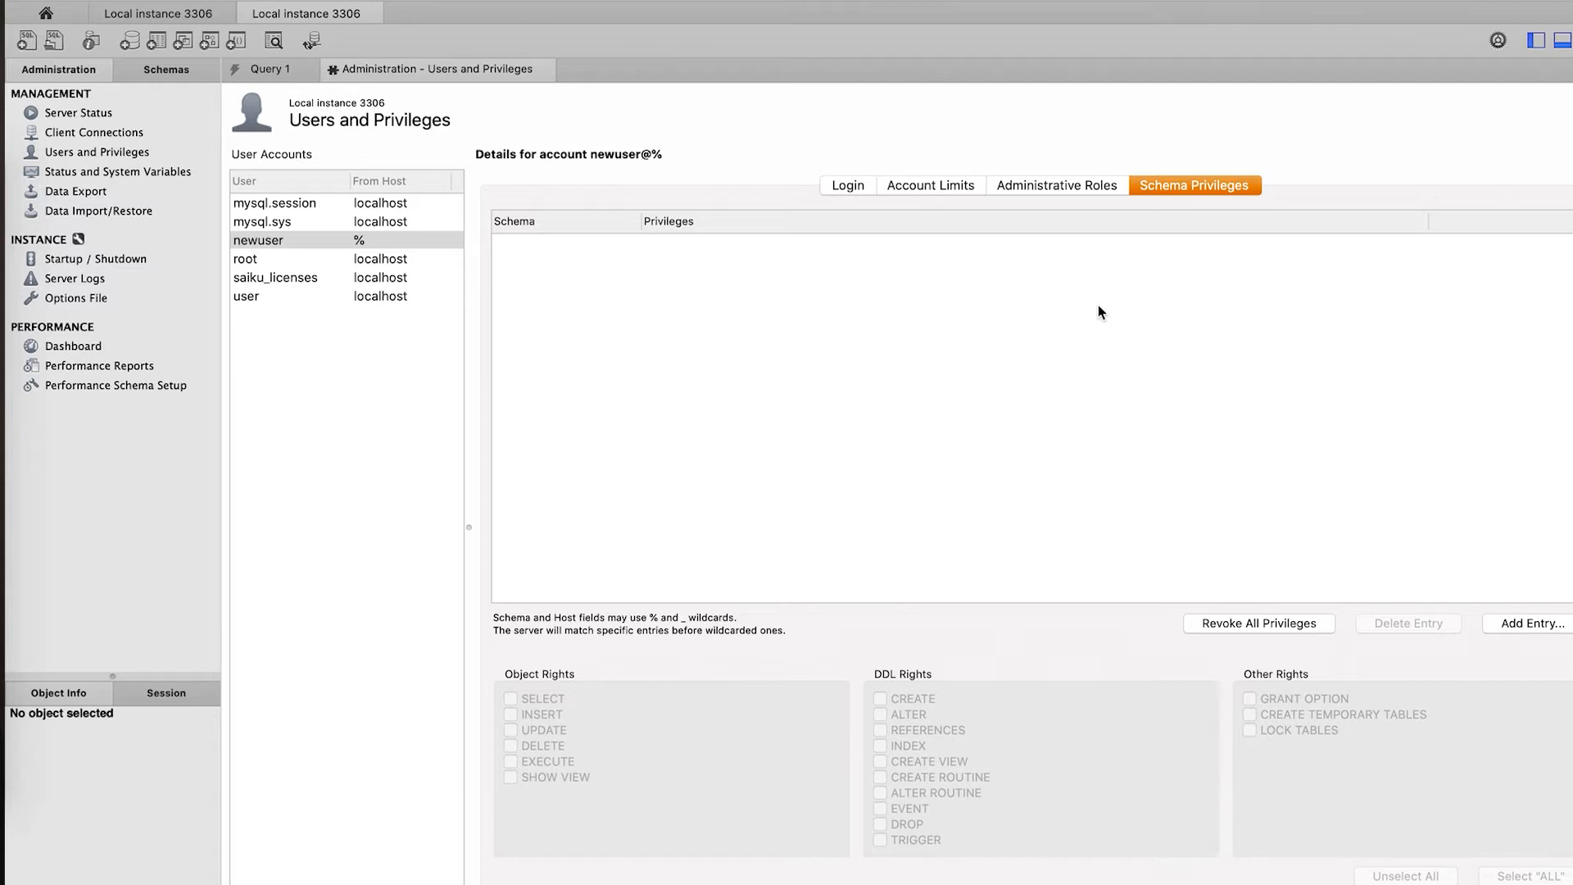
# - Open the Status and System Variables page for the local instance
pyautogui.click(98, 173)
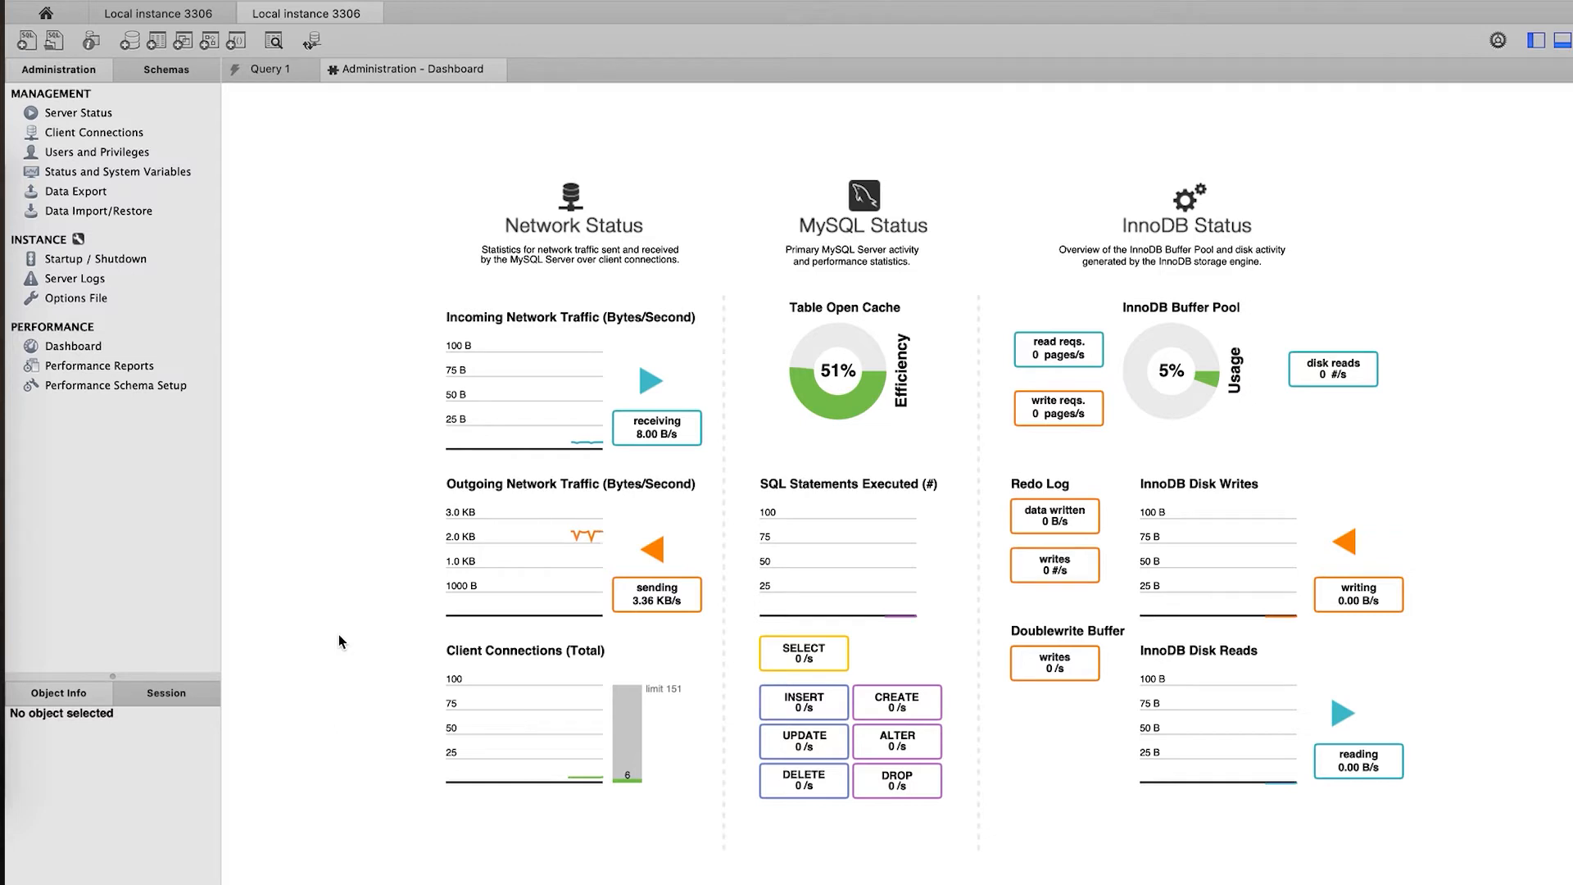
# - Open Performance Reports and run Top File I/O Activity, then Statement Analysis
pyautogui.click(88, 369)
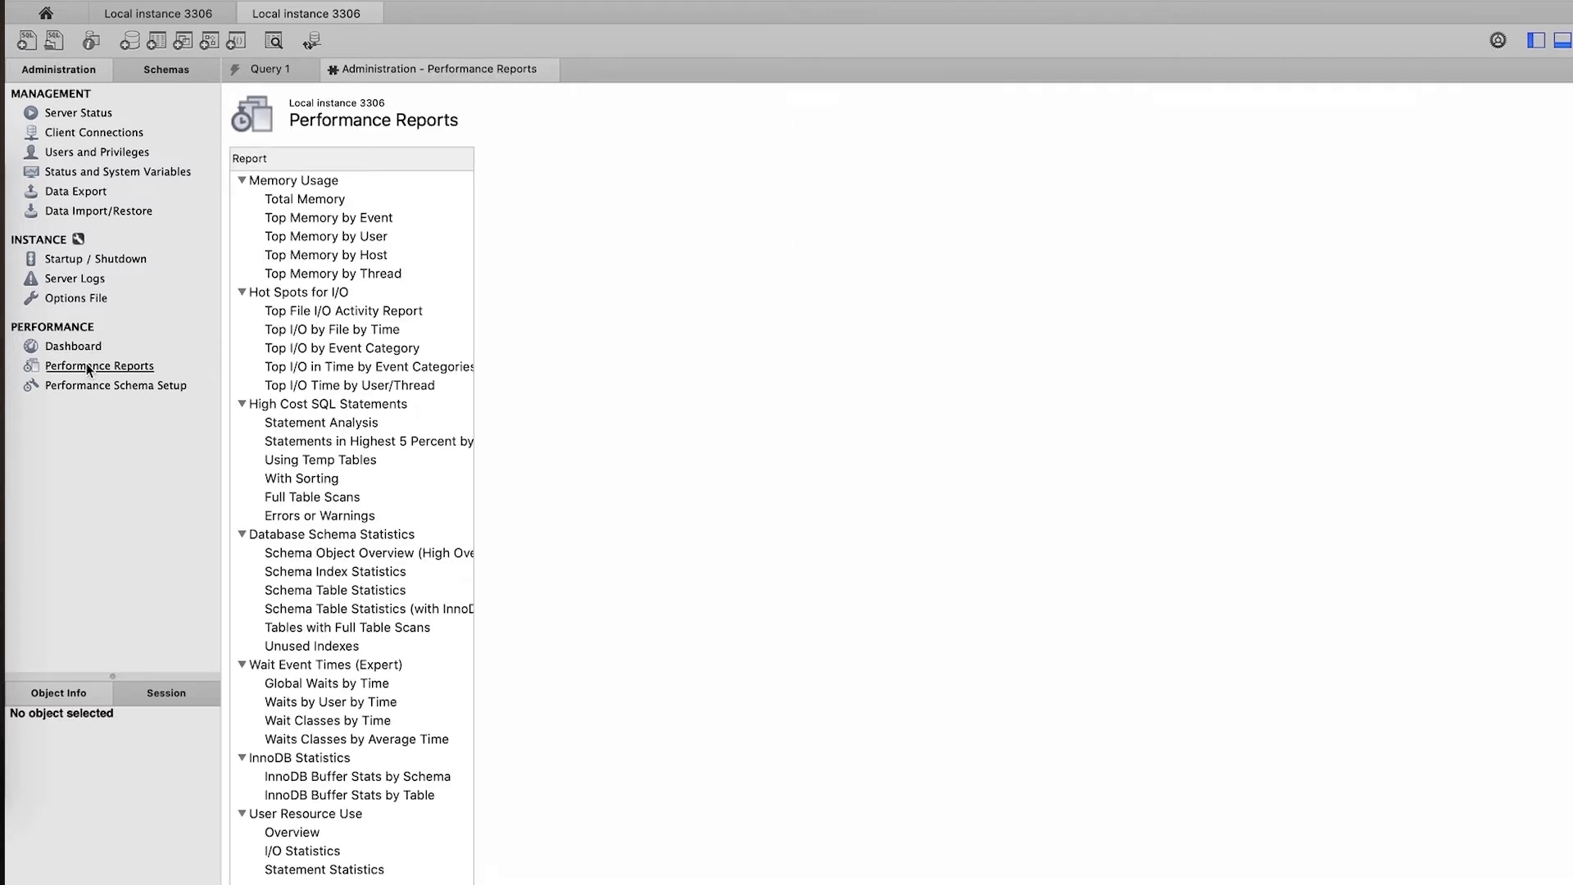
pyautogui.click(325, 315)
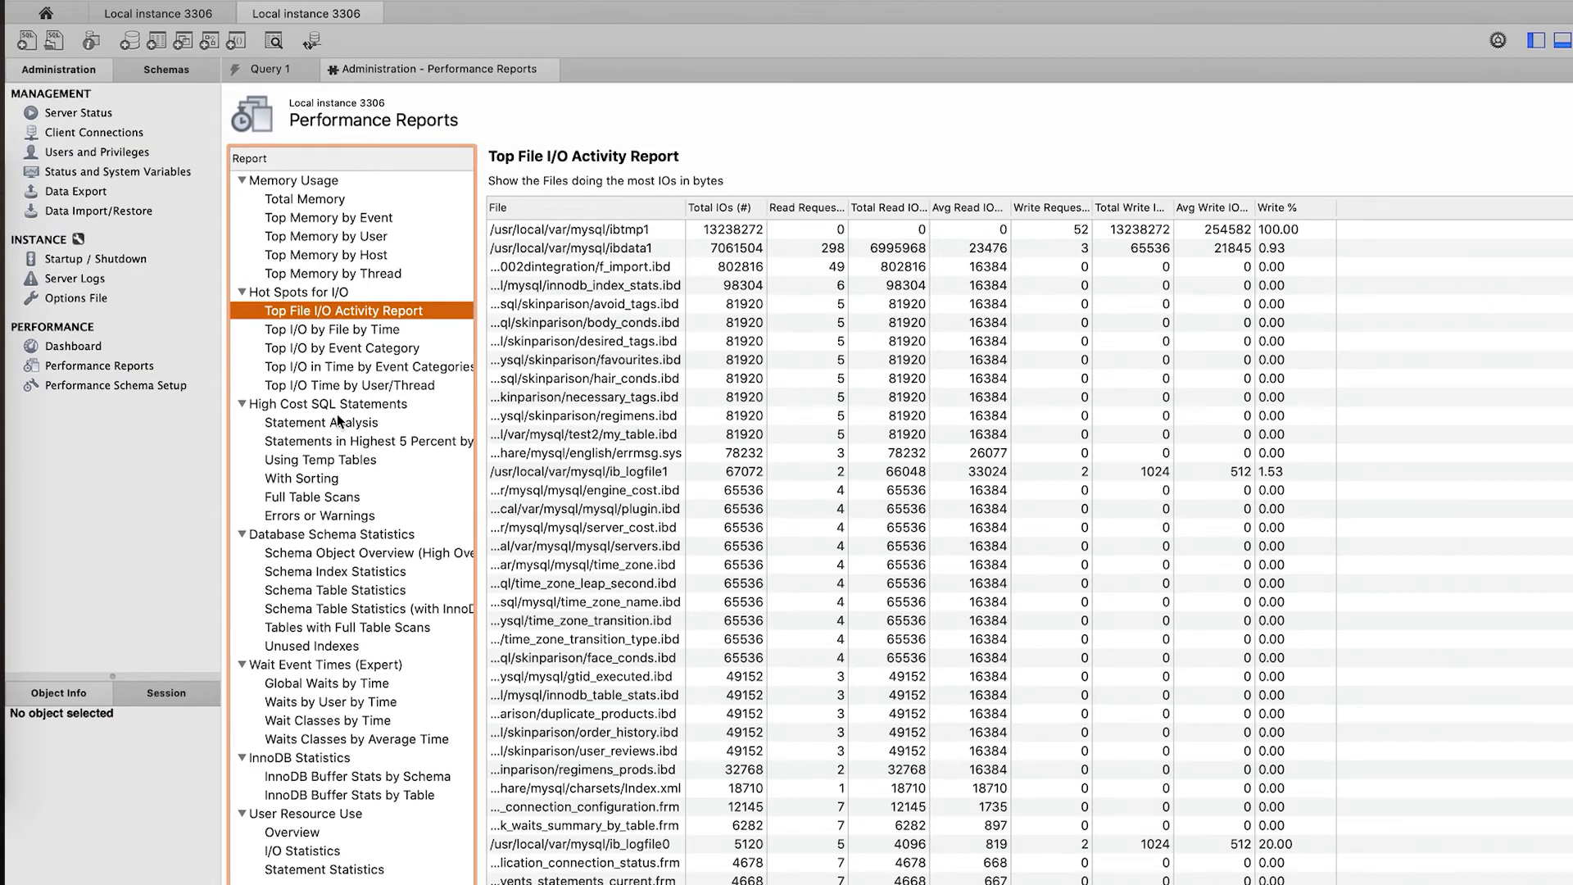
pyautogui.click(331, 425)
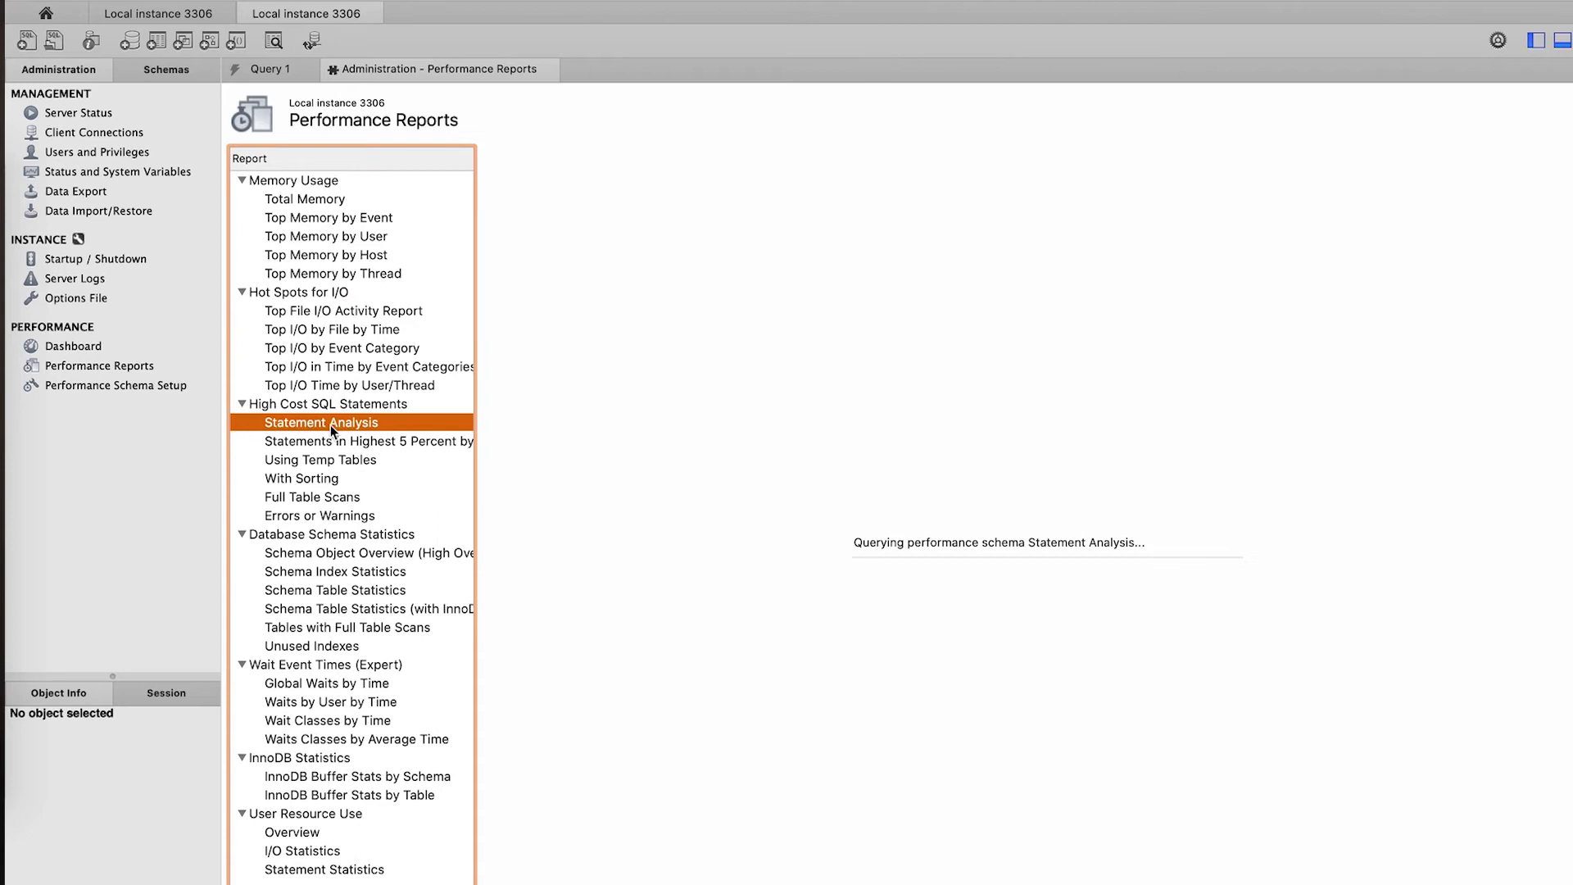
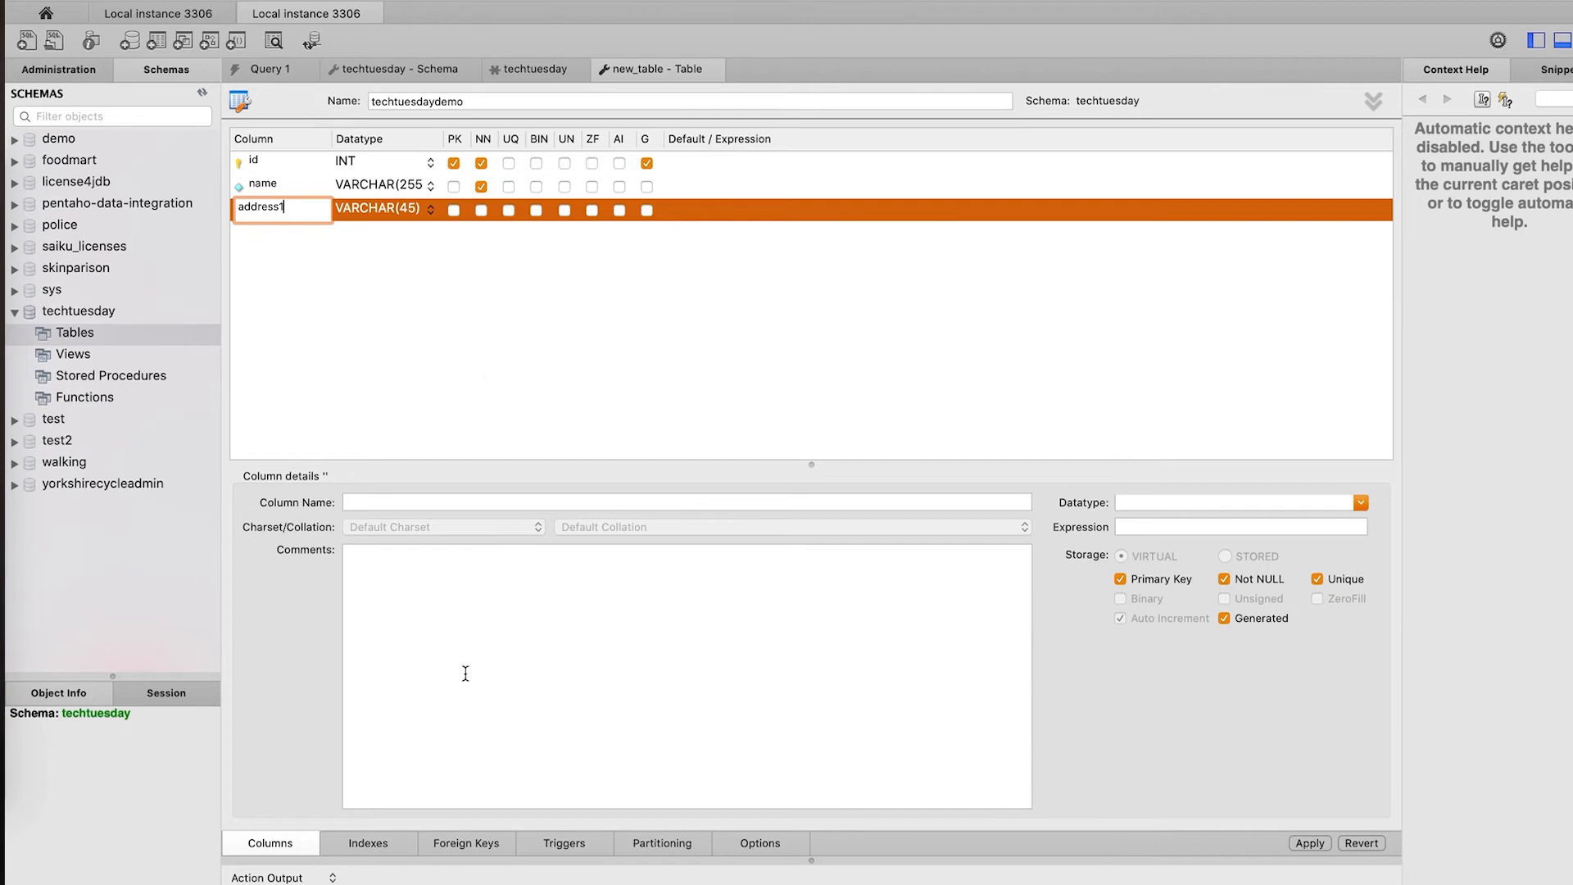
# - Commit the address1 column and bring up the generated CREATE TABLE script for techtuesdaydemo
pyautogui.click(593, 377)
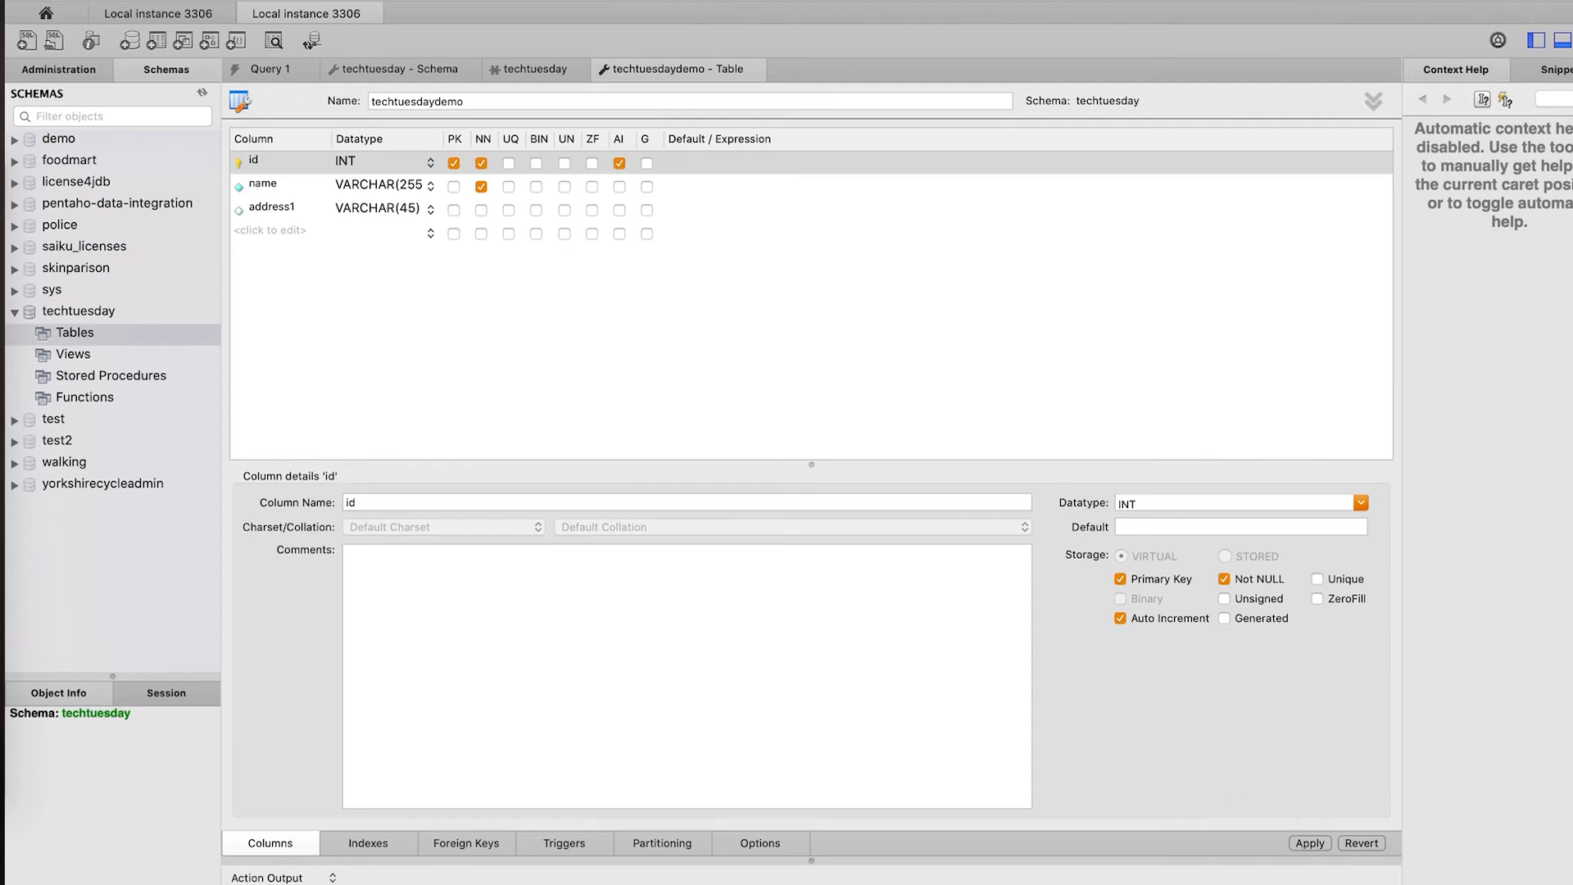
pyautogui.click(1309, 843)
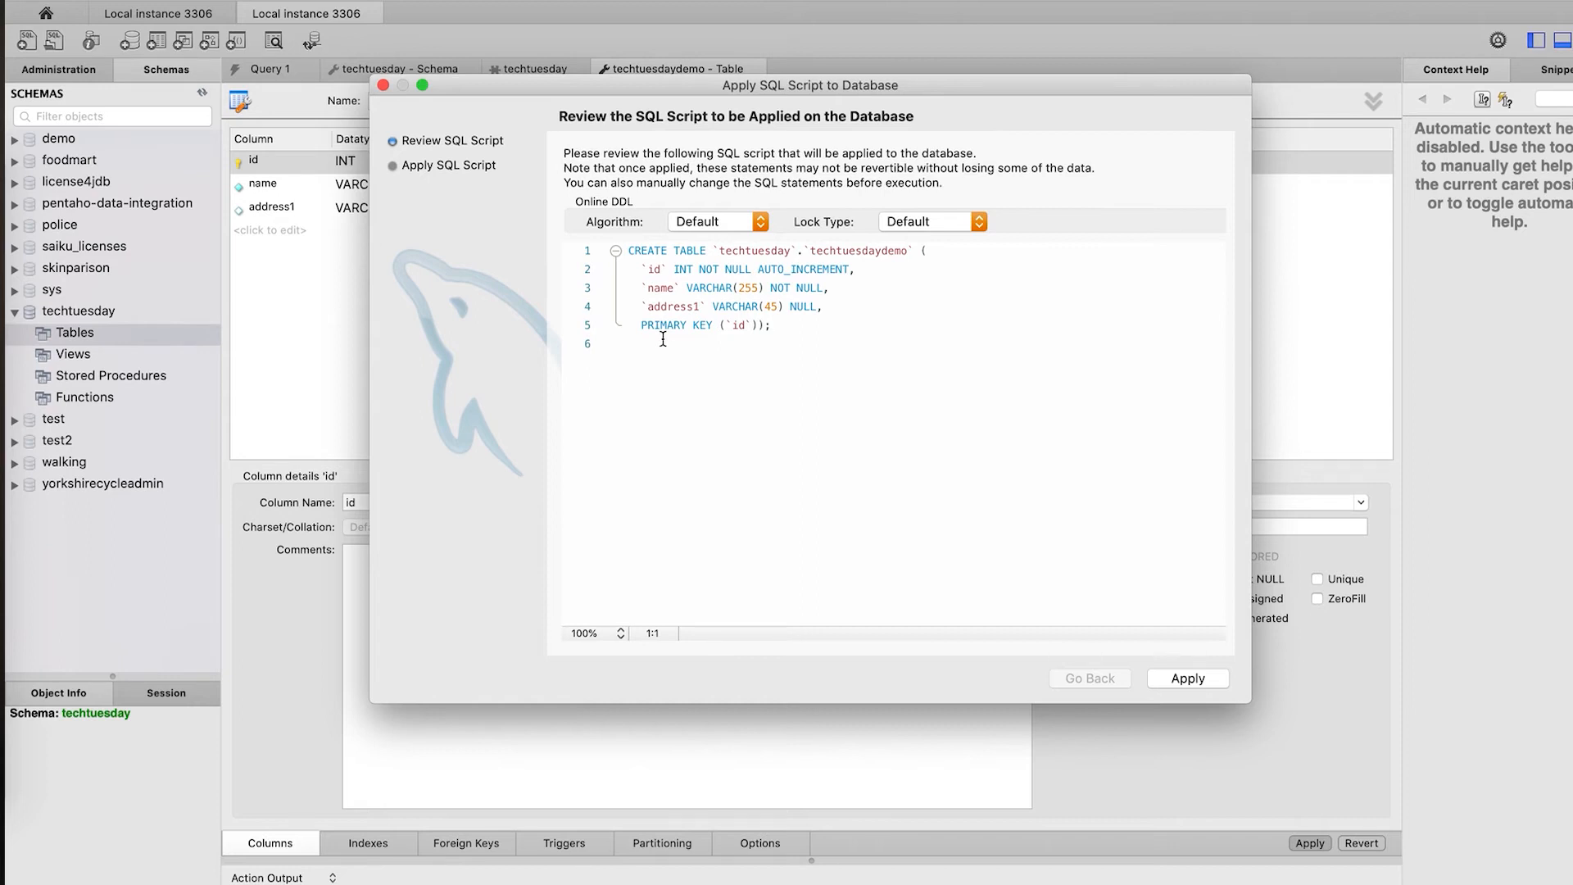
# - Inspect the CREATE TABLE script, highlighting techtuesday.techtuesdaydemo and the id column definition
pyautogui.click(905, 251)
pyautogui.moveTo(905, 251); pyautogui.dragTo(720, 253)
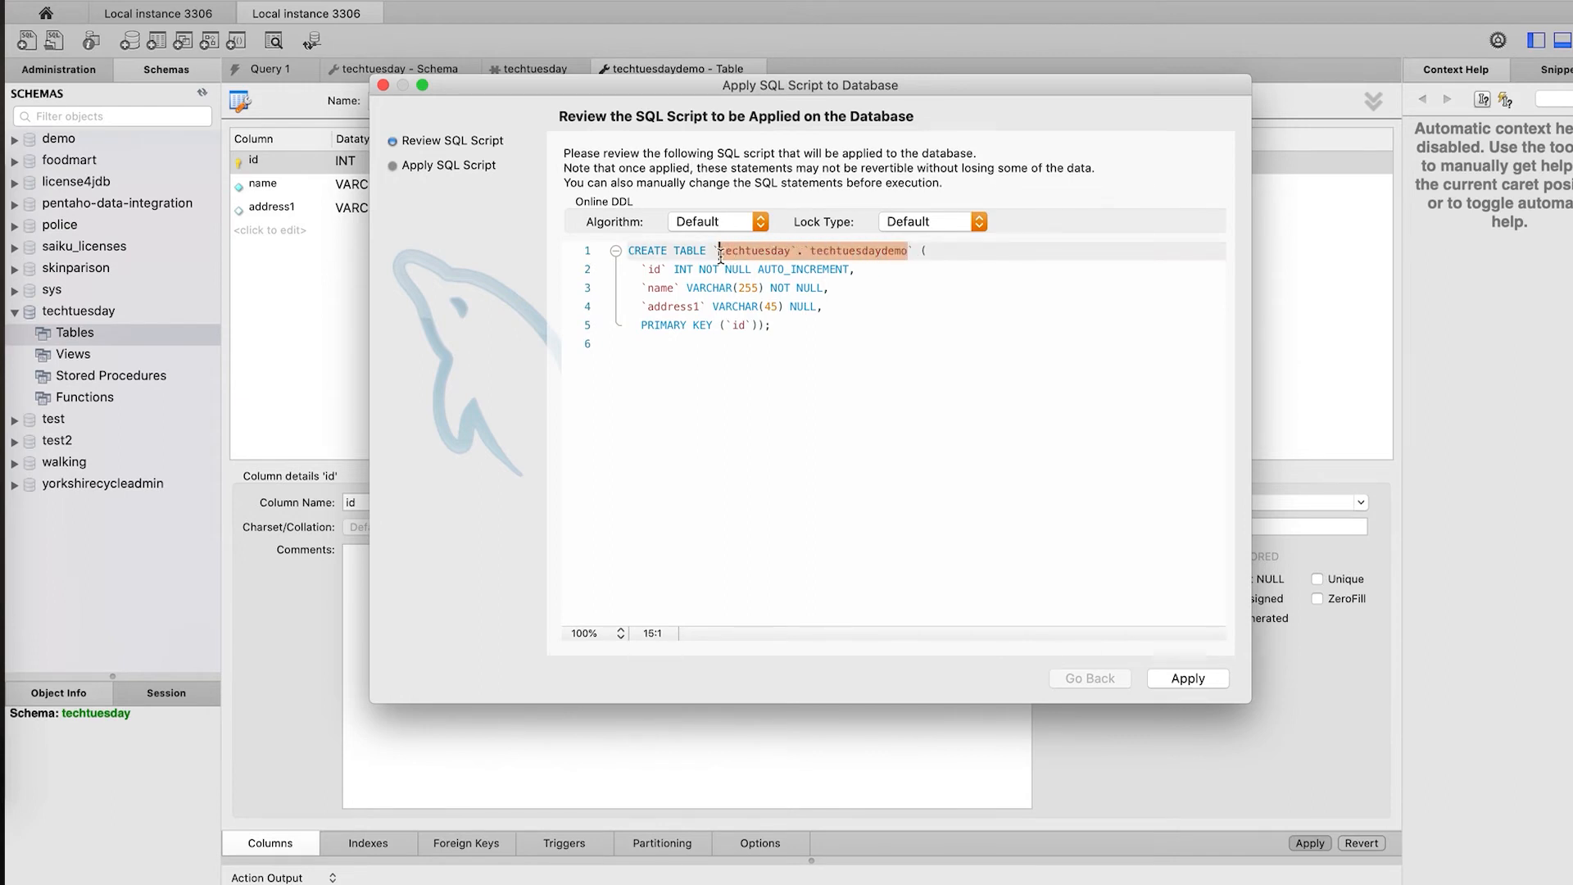
pyautogui.click(850, 251)
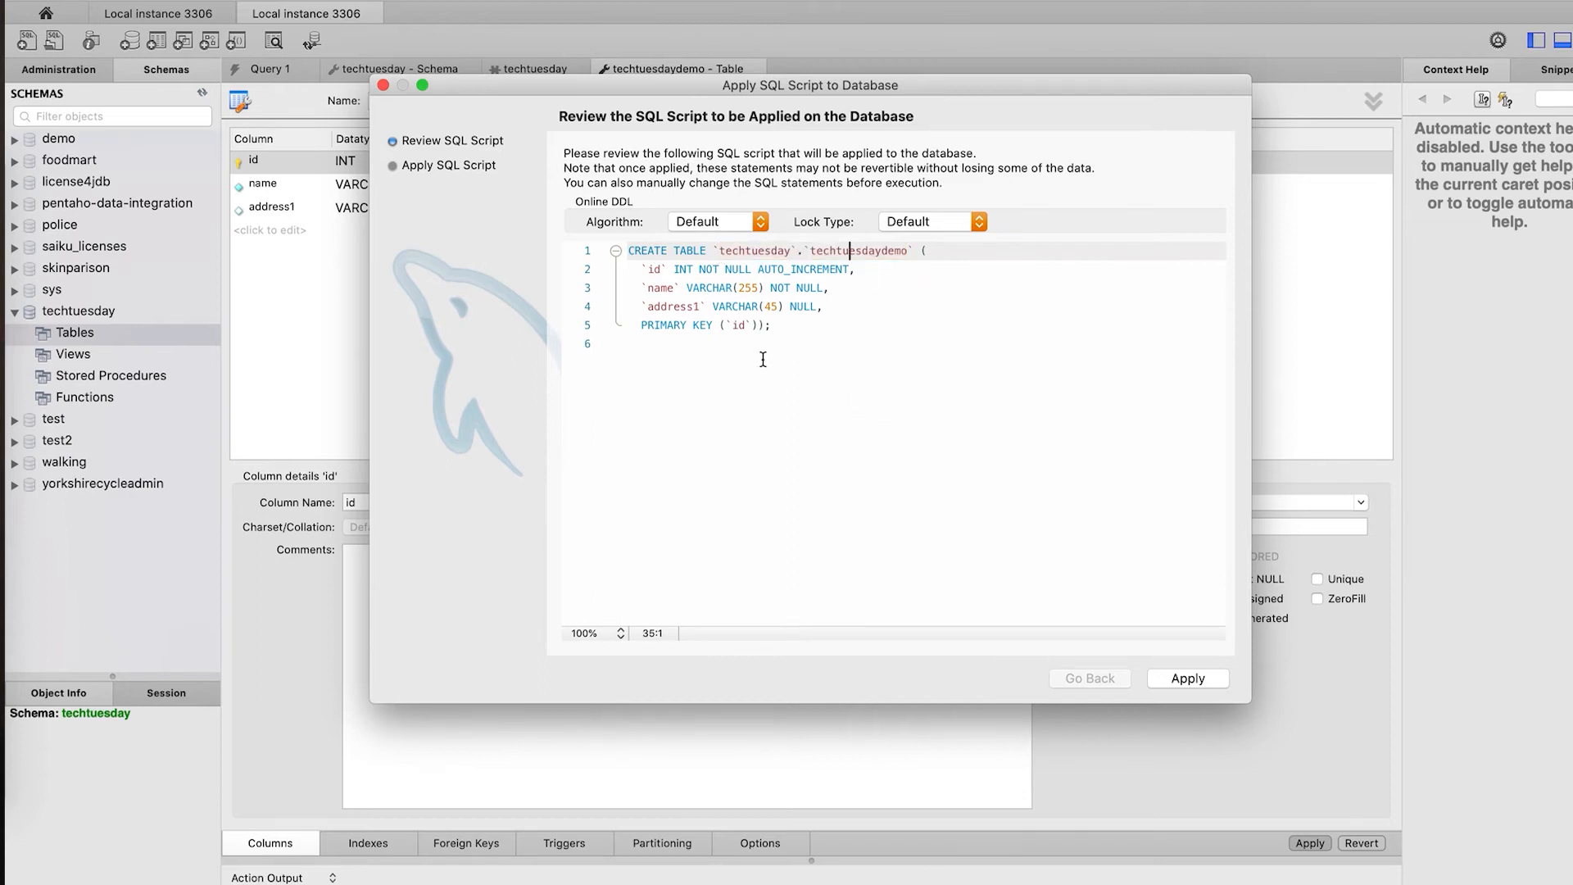
pyautogui.click(653, 272)
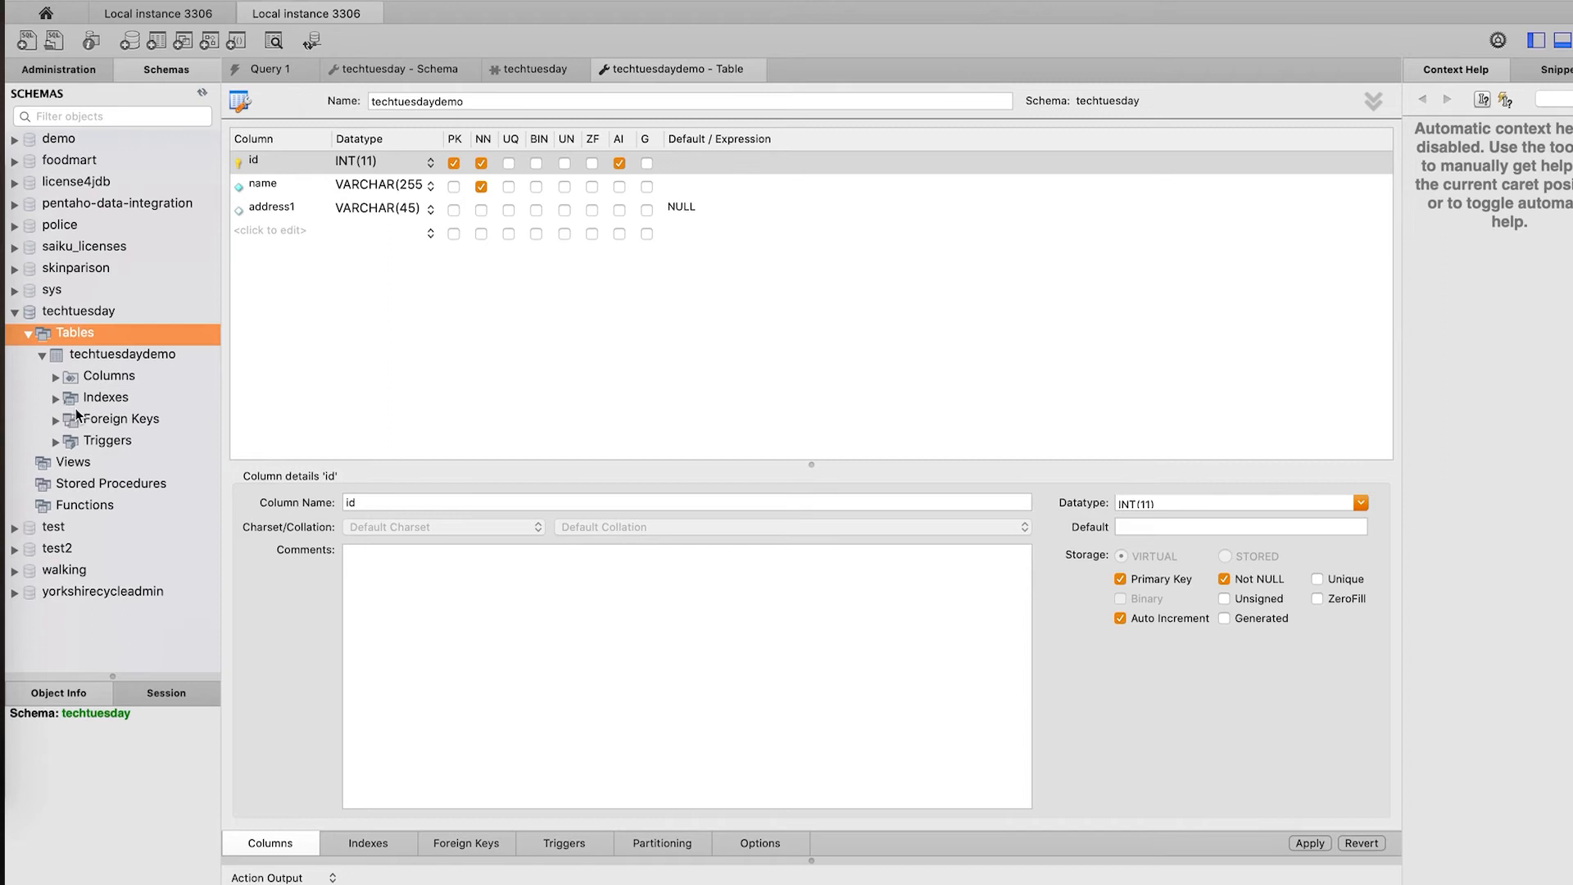
# - Expand techtuesdaydemo's Columns, Indexes, Foreign Keys and Triggers in the Navigator, then select the table
pyautogui.click(56, 376)
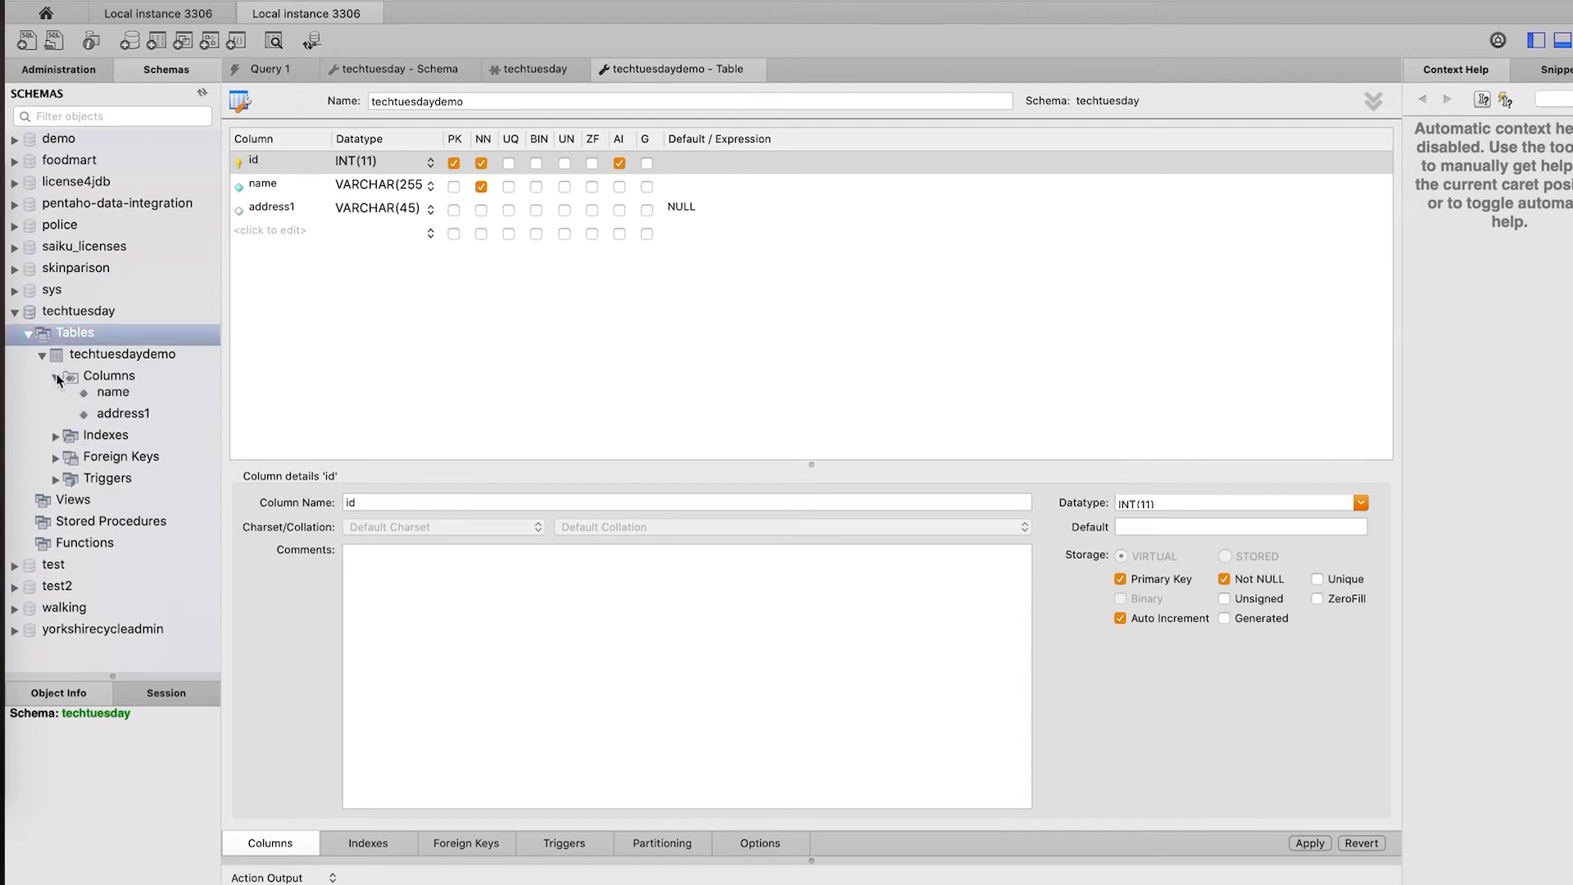
pyautogui.click(55, 463)
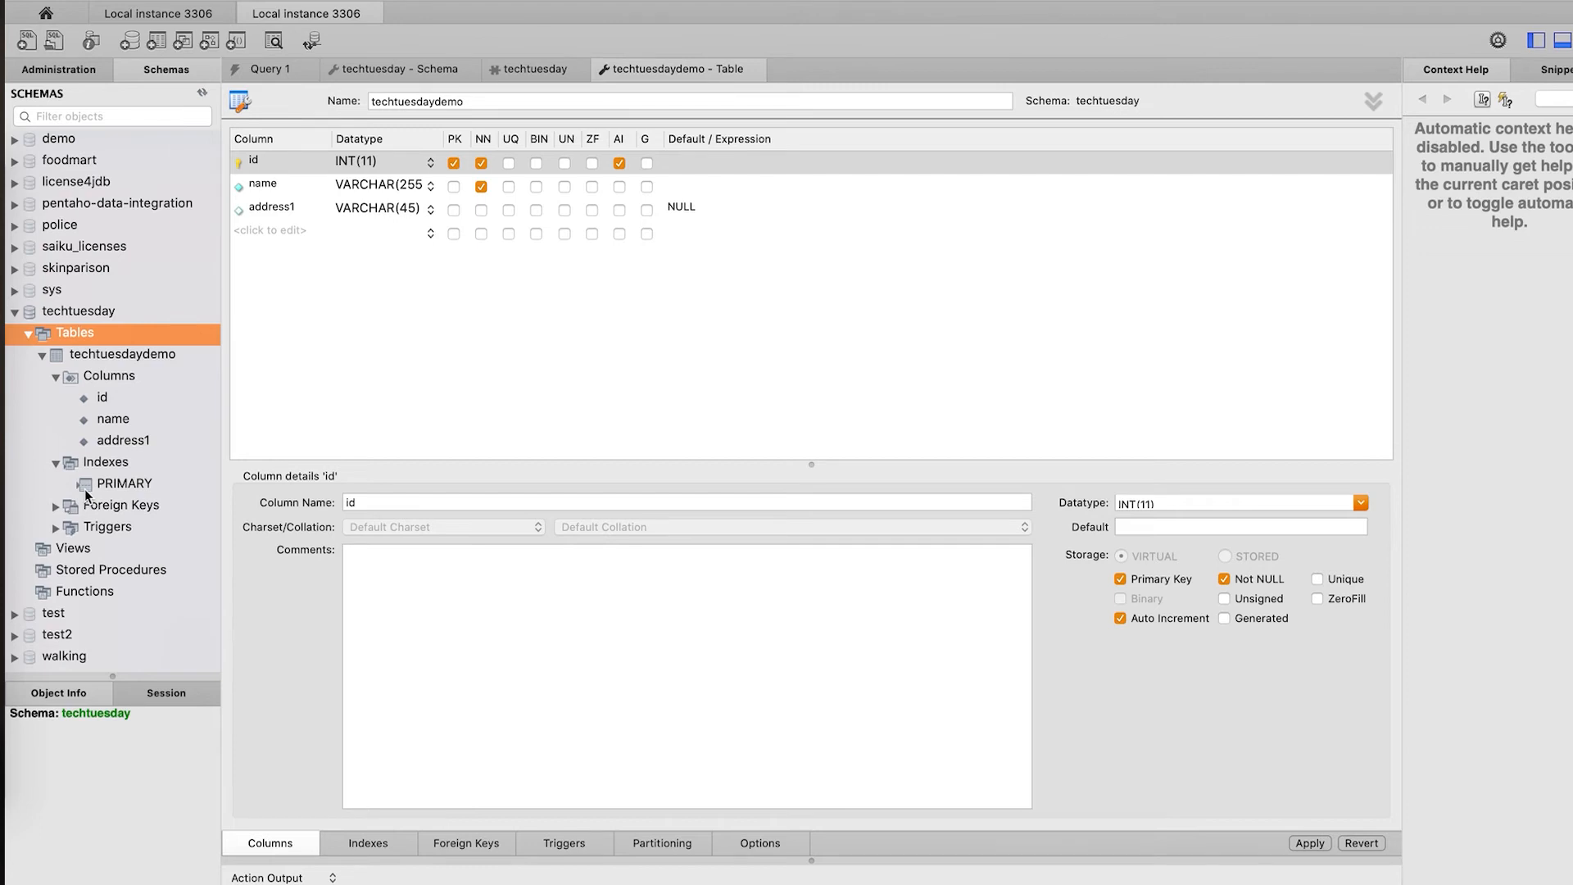
pyautogui.click(86, 507)
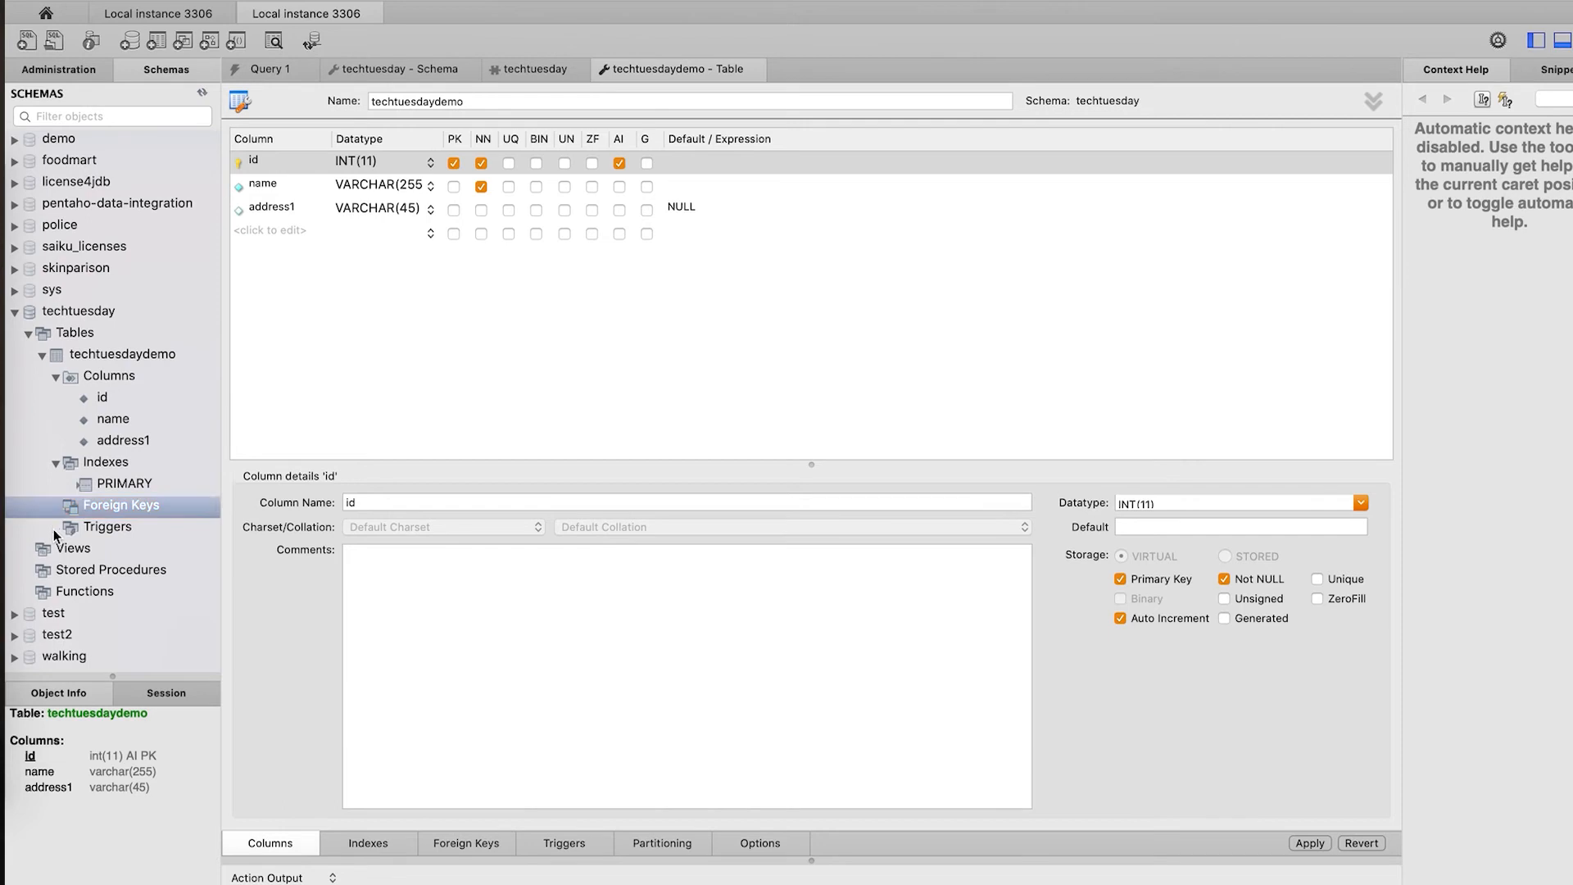
pyautogui.click(100, 526)
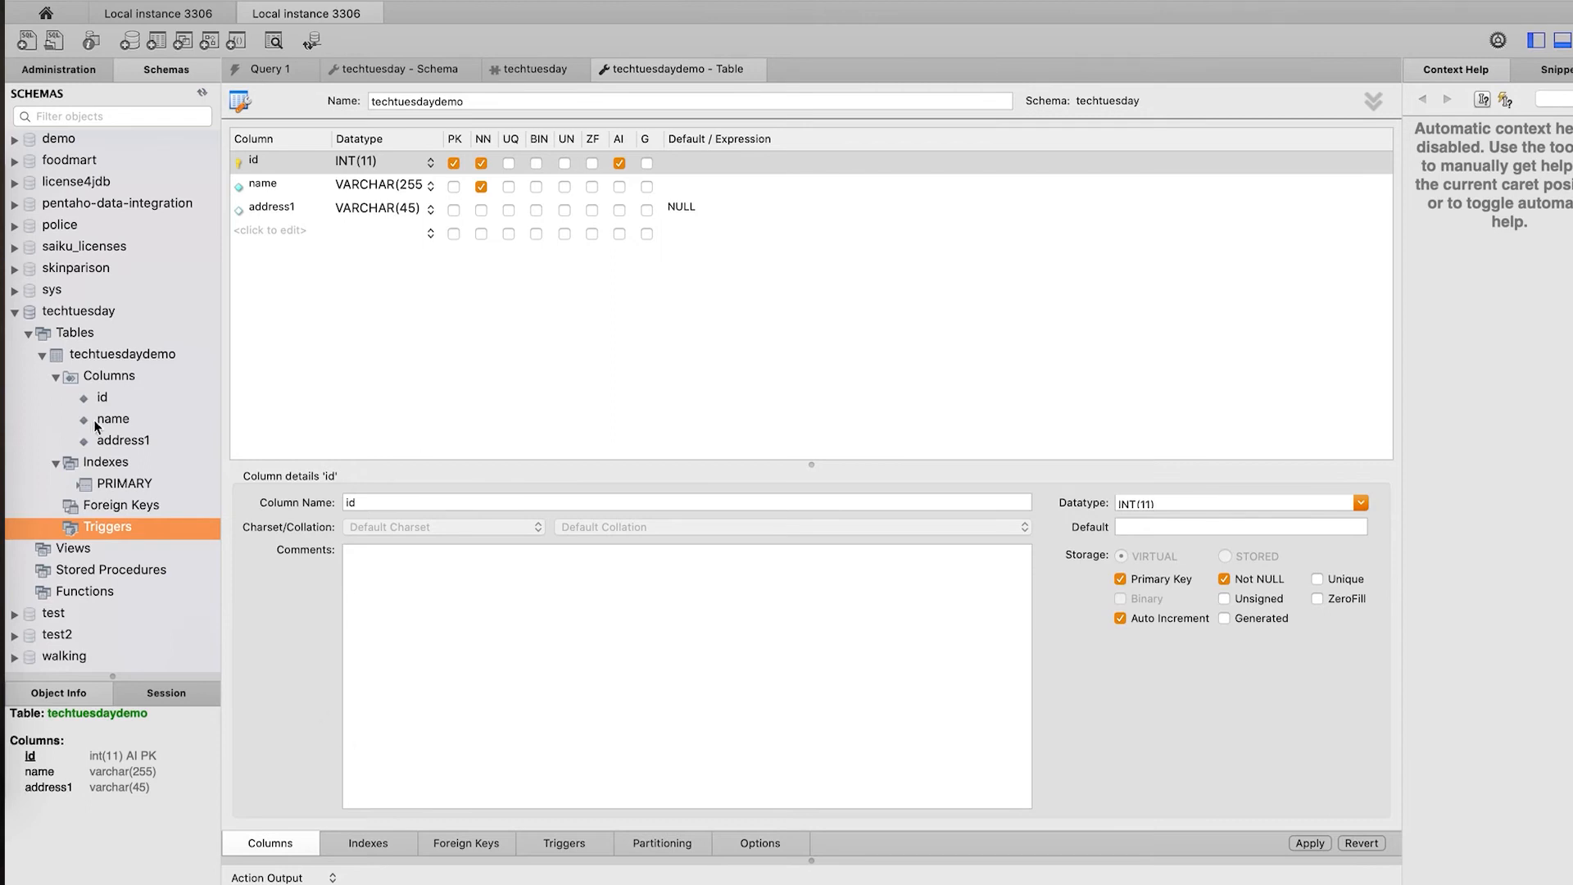
pyautogui.click(87, 359)
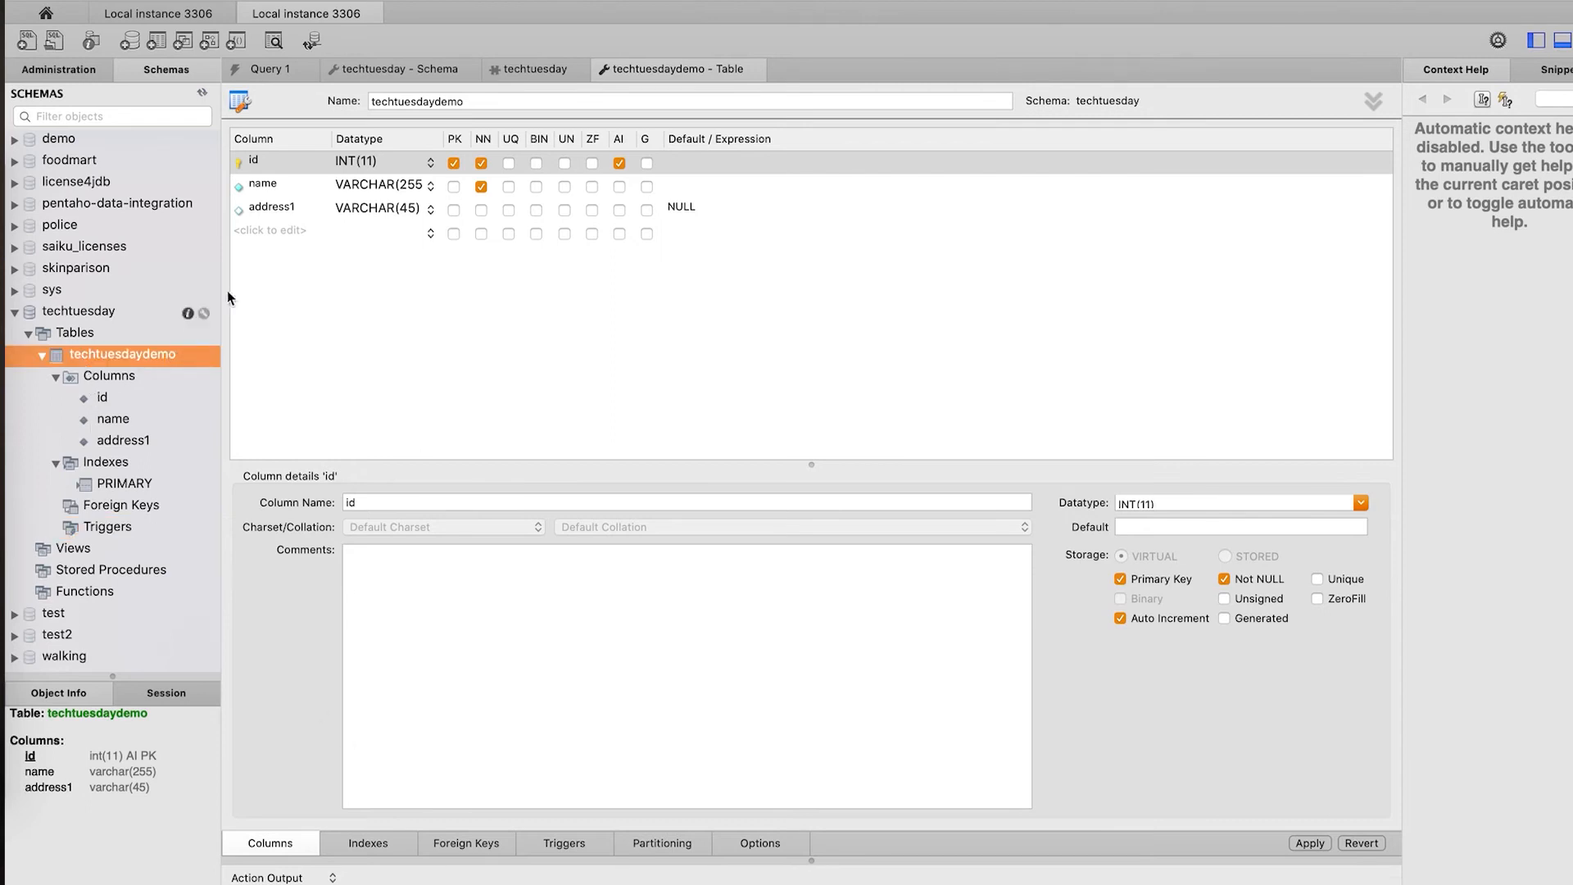
pyautogui.rightClick(120, 350)
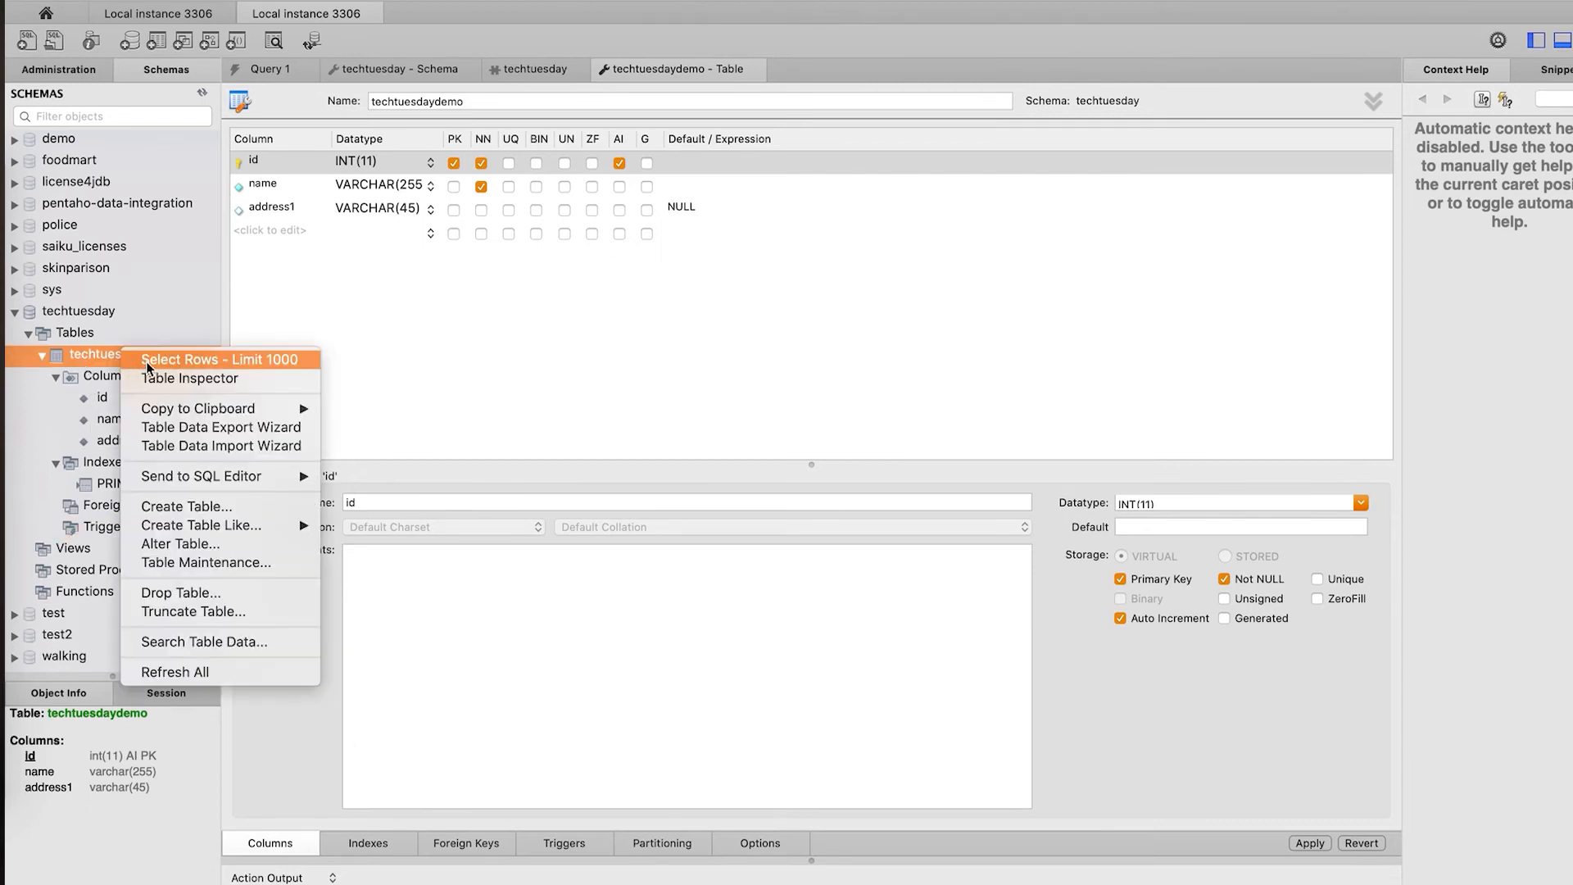
# - Run Select Rows - Limit 1000 on techtuesdaydemo, then browse its actions and the Table Inspector
pyautogui.click(185, 361)
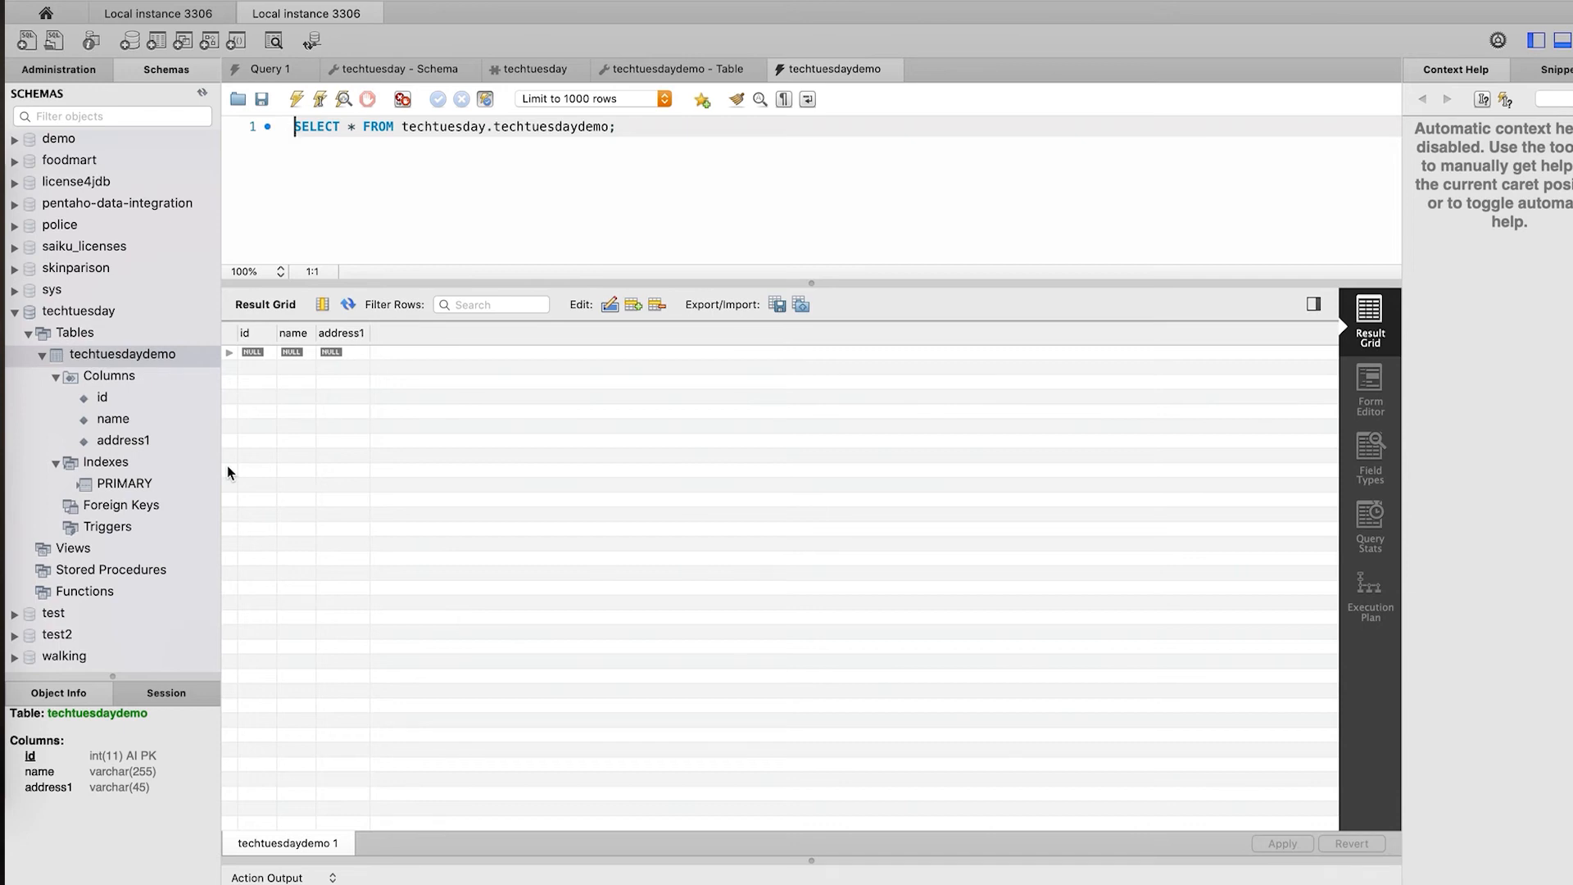
pyautogui.rightClick(111, 362)
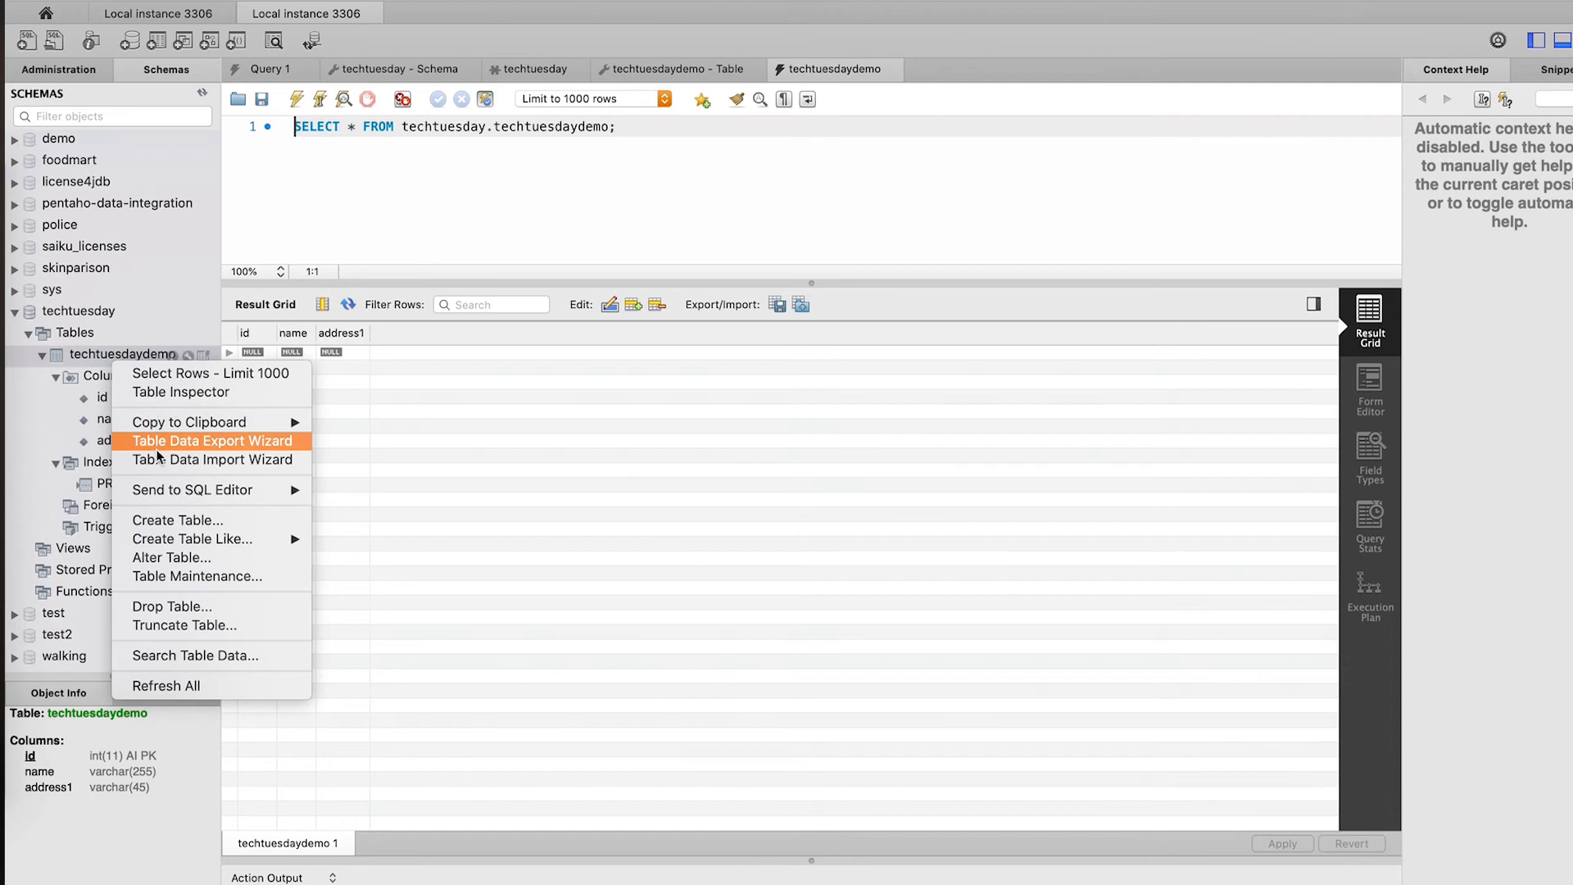
pyautogui.click(189, 560)
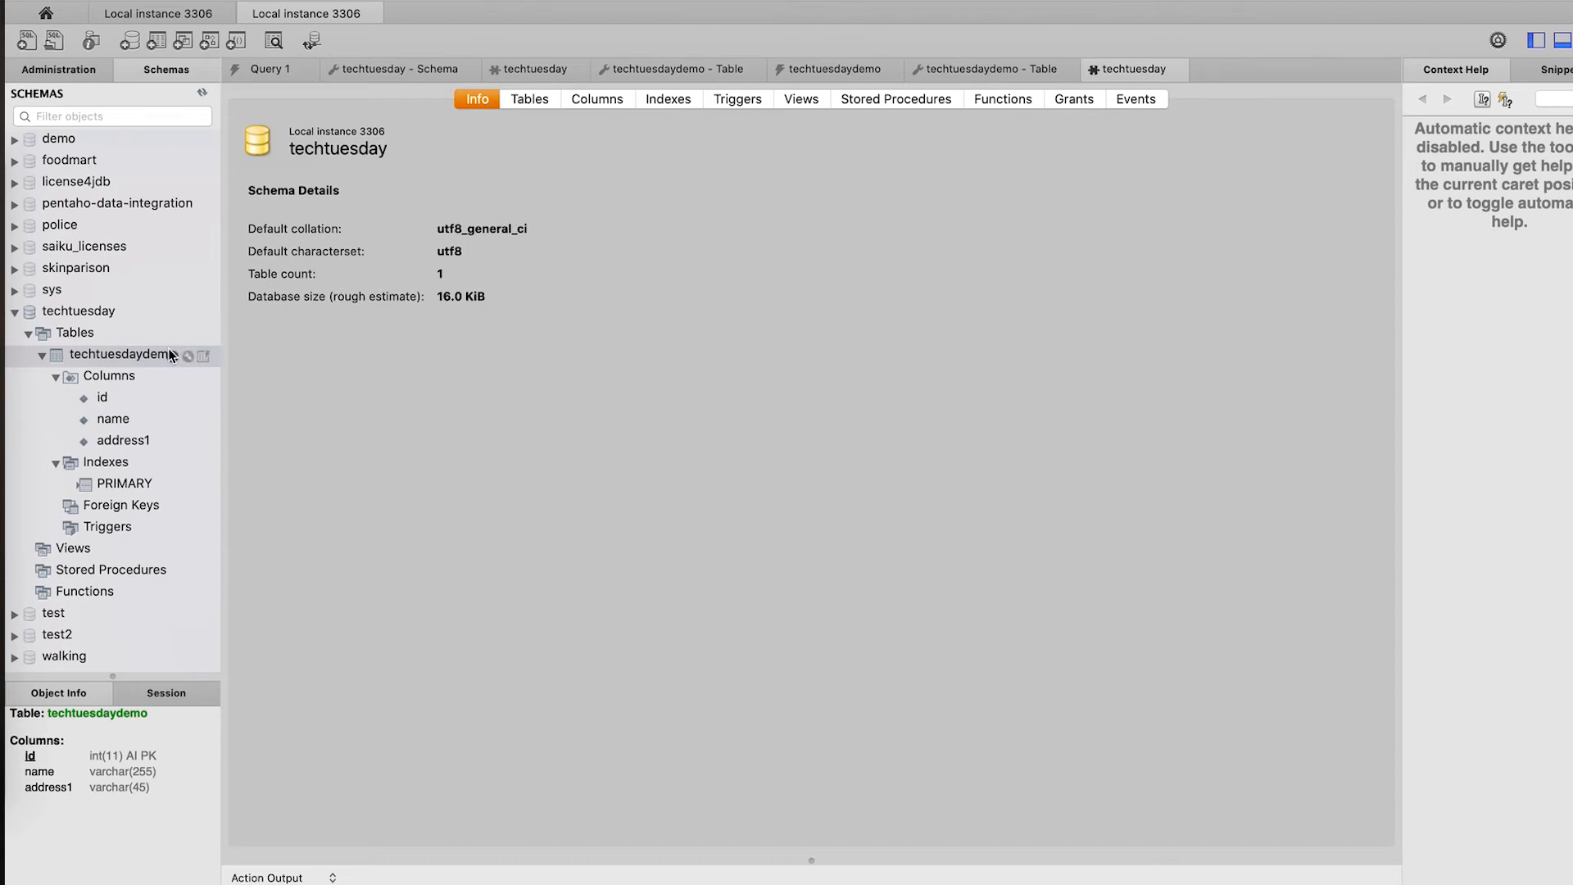
pyautogui.rightClick(144, 353)
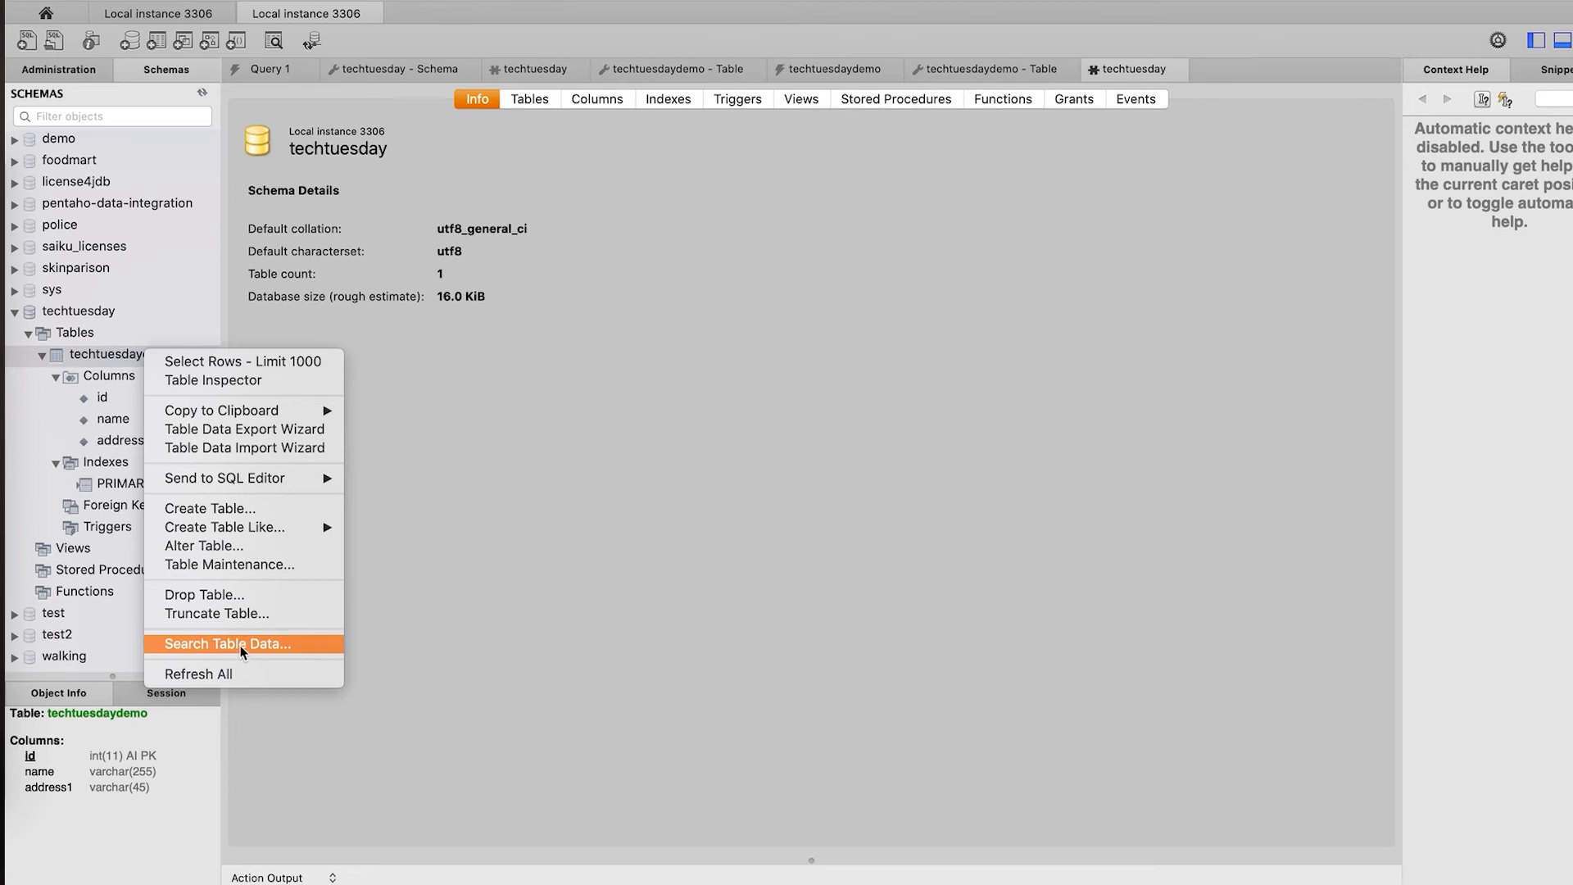
pyautogui.click(172, 387)
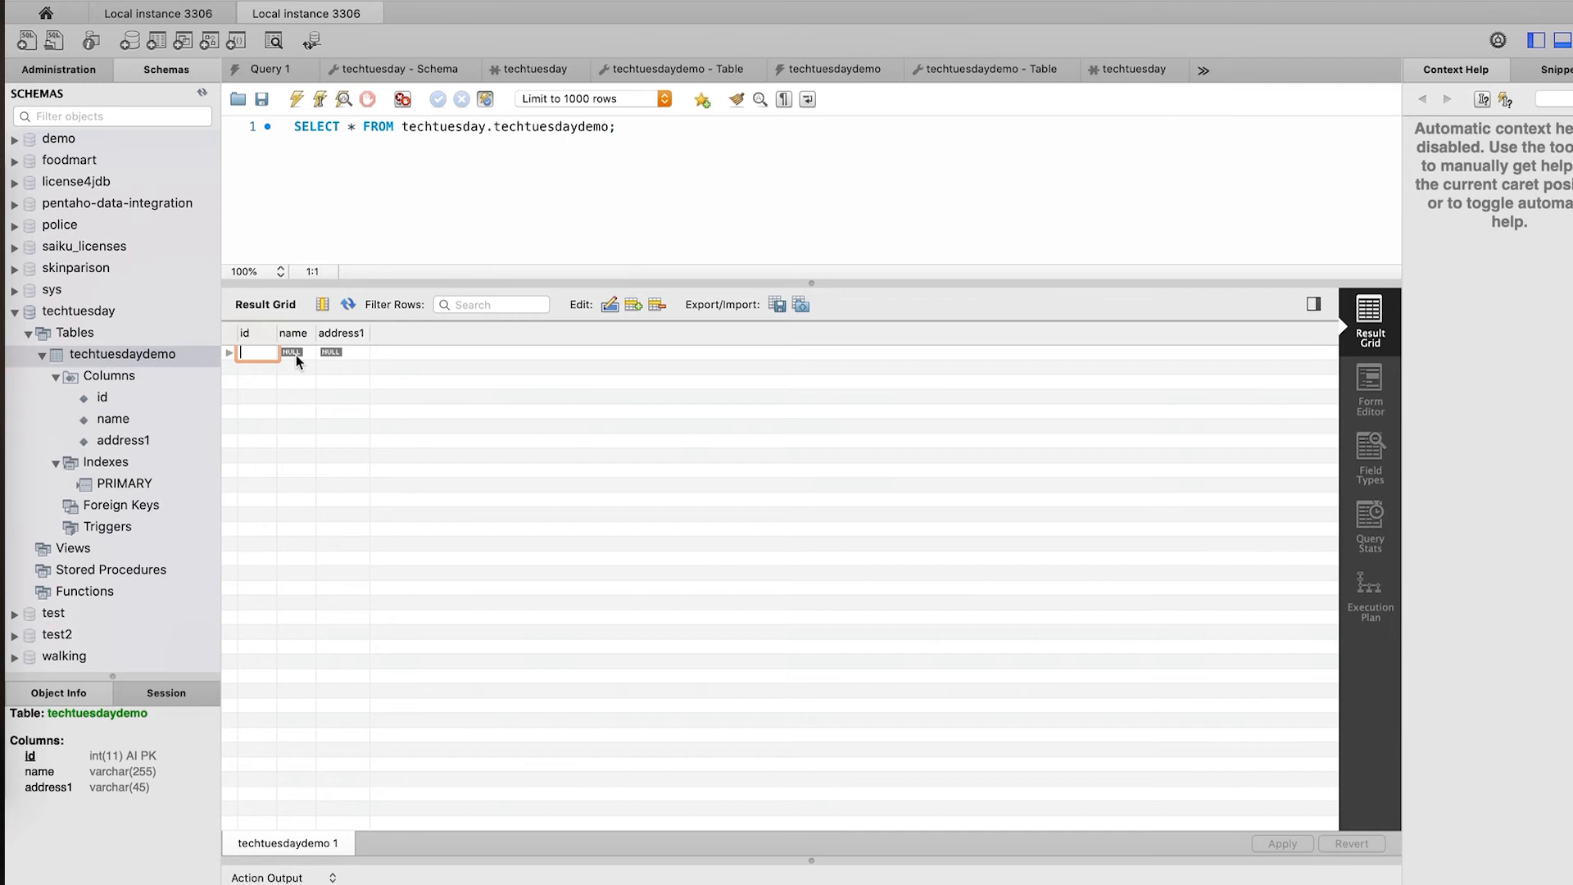
# - Enter a person's name and a street address in the first row's name and address1 cells
pyautogui.click(296, 356)
pyautogui.doubleClick(297, 356)
pyautogui.press('Tab')
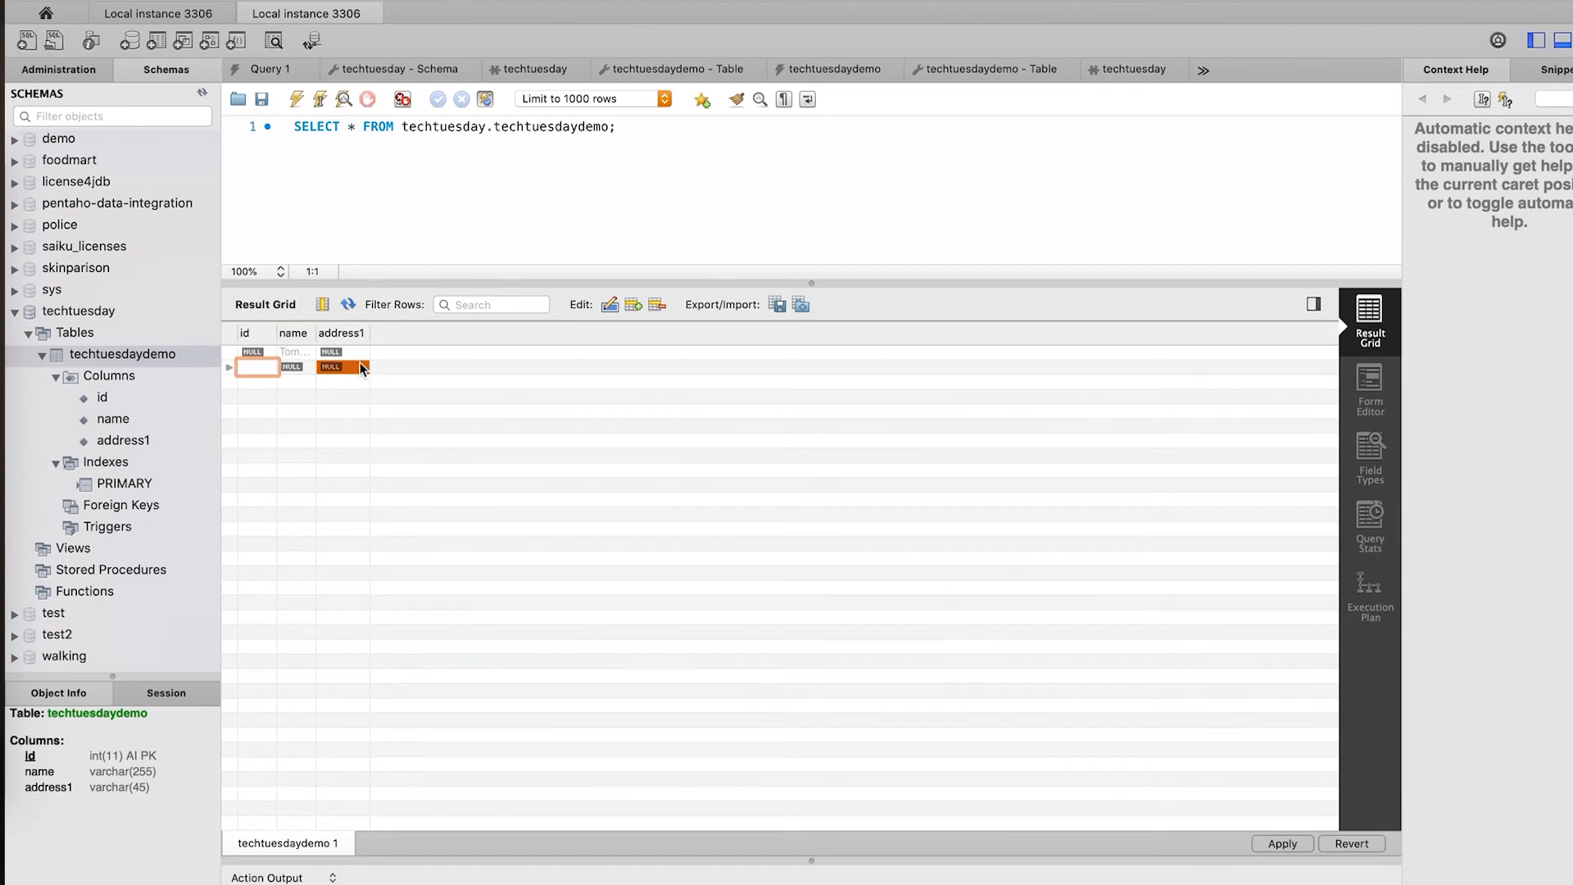
pyautogui.click(341, 352)
pyautogui.doubleClick(341, 350)
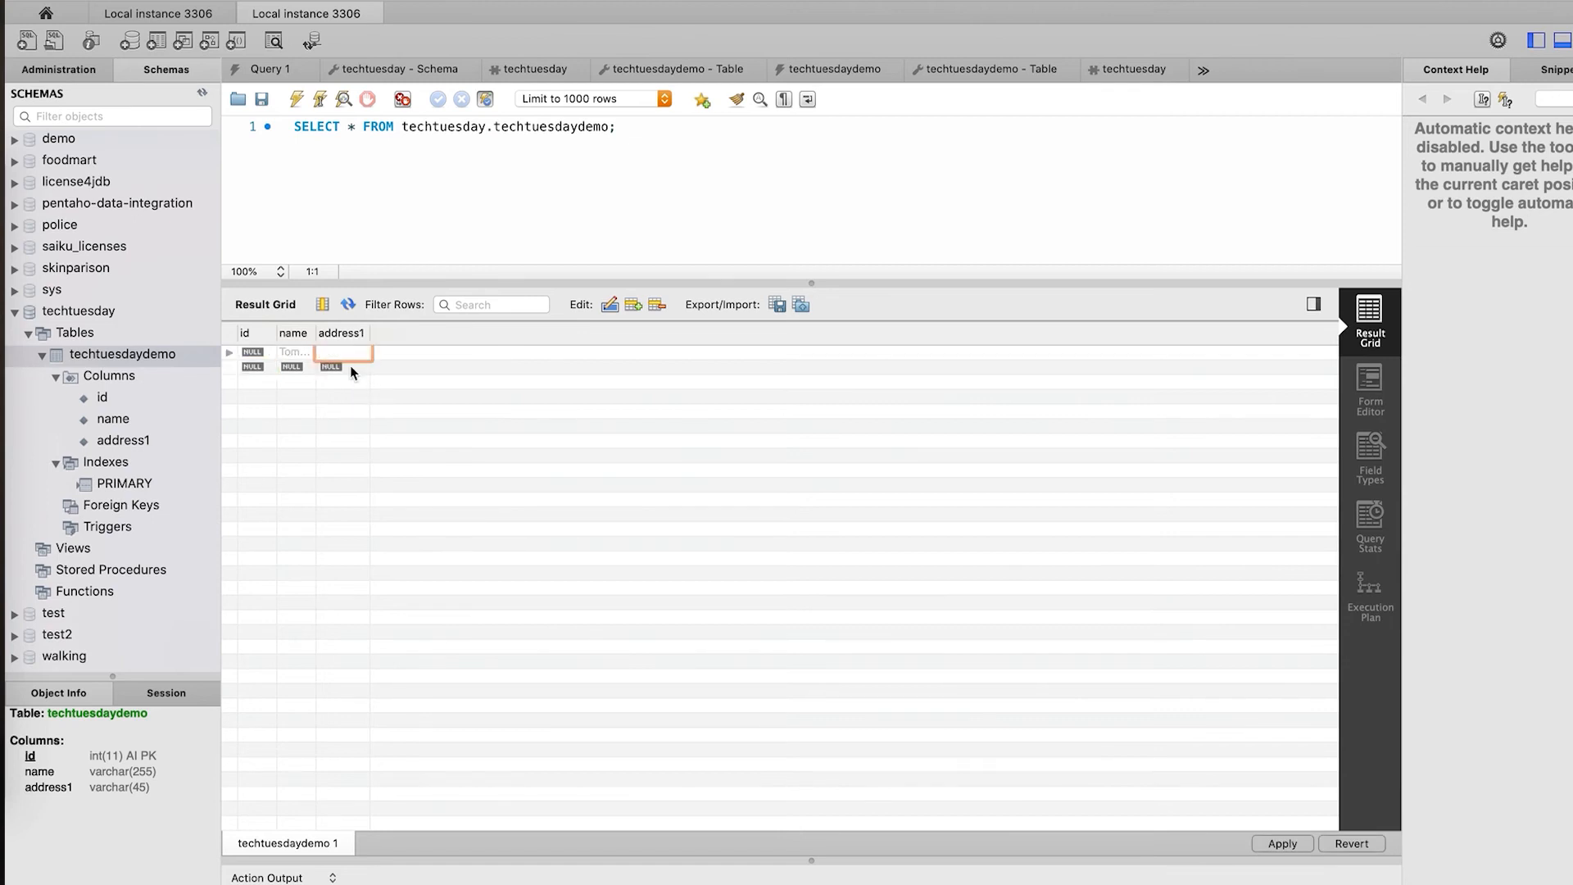
pyautogui.write('Long Straeet')
pyautogui.press('Return')
# - Apply the row's INSERT, with VALUES moved onto its own line in the script
pyautogui.click(1281, 842)
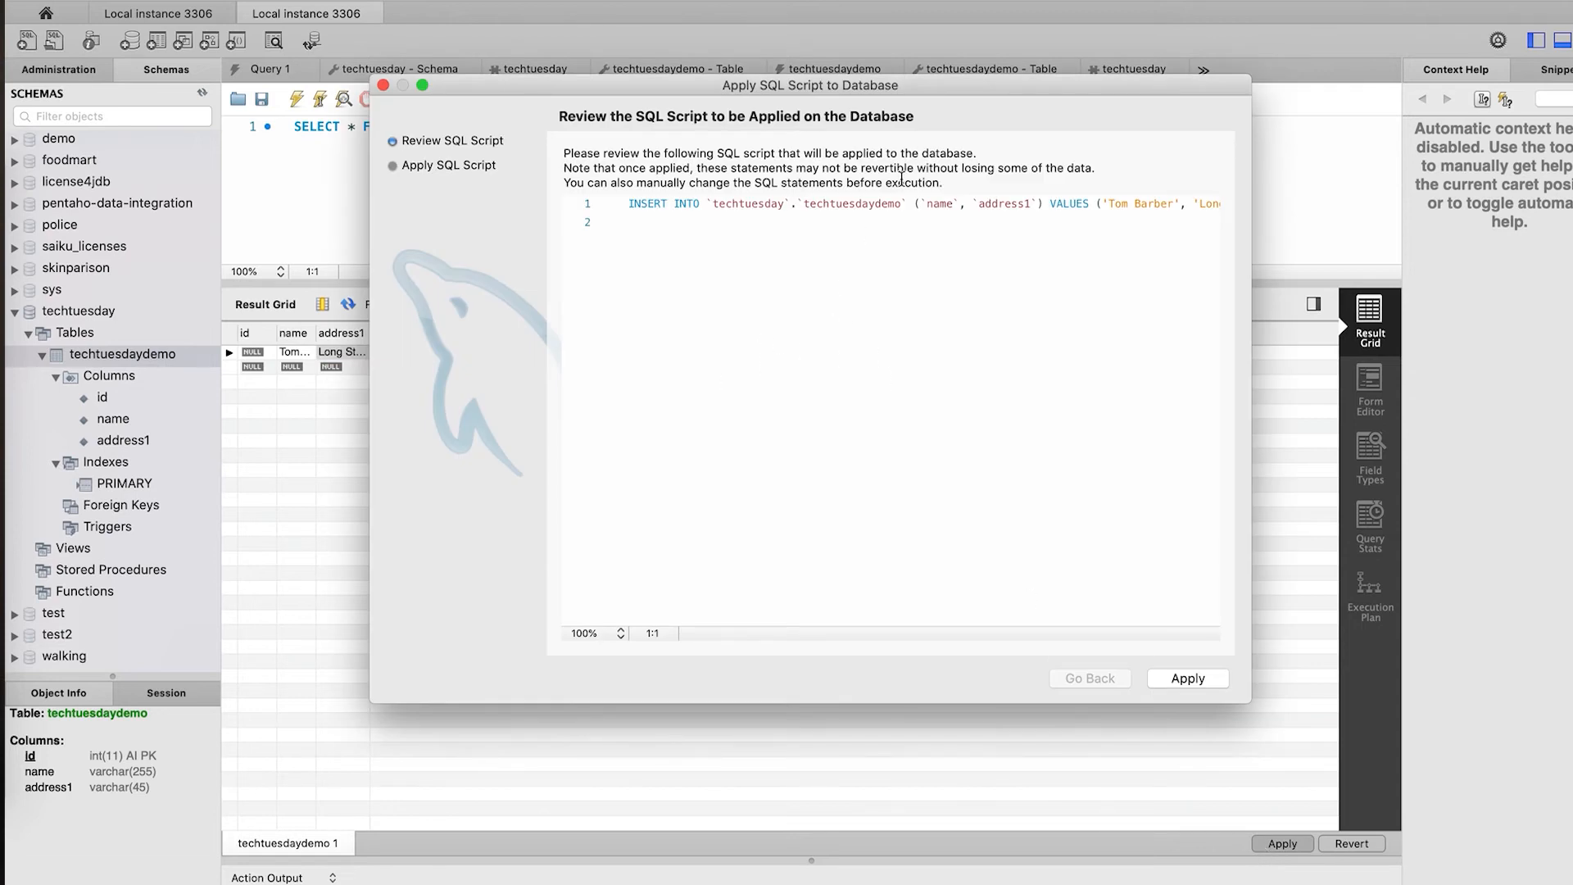
pyautogui.click(1047, 204)
pyautogui.press('Return')
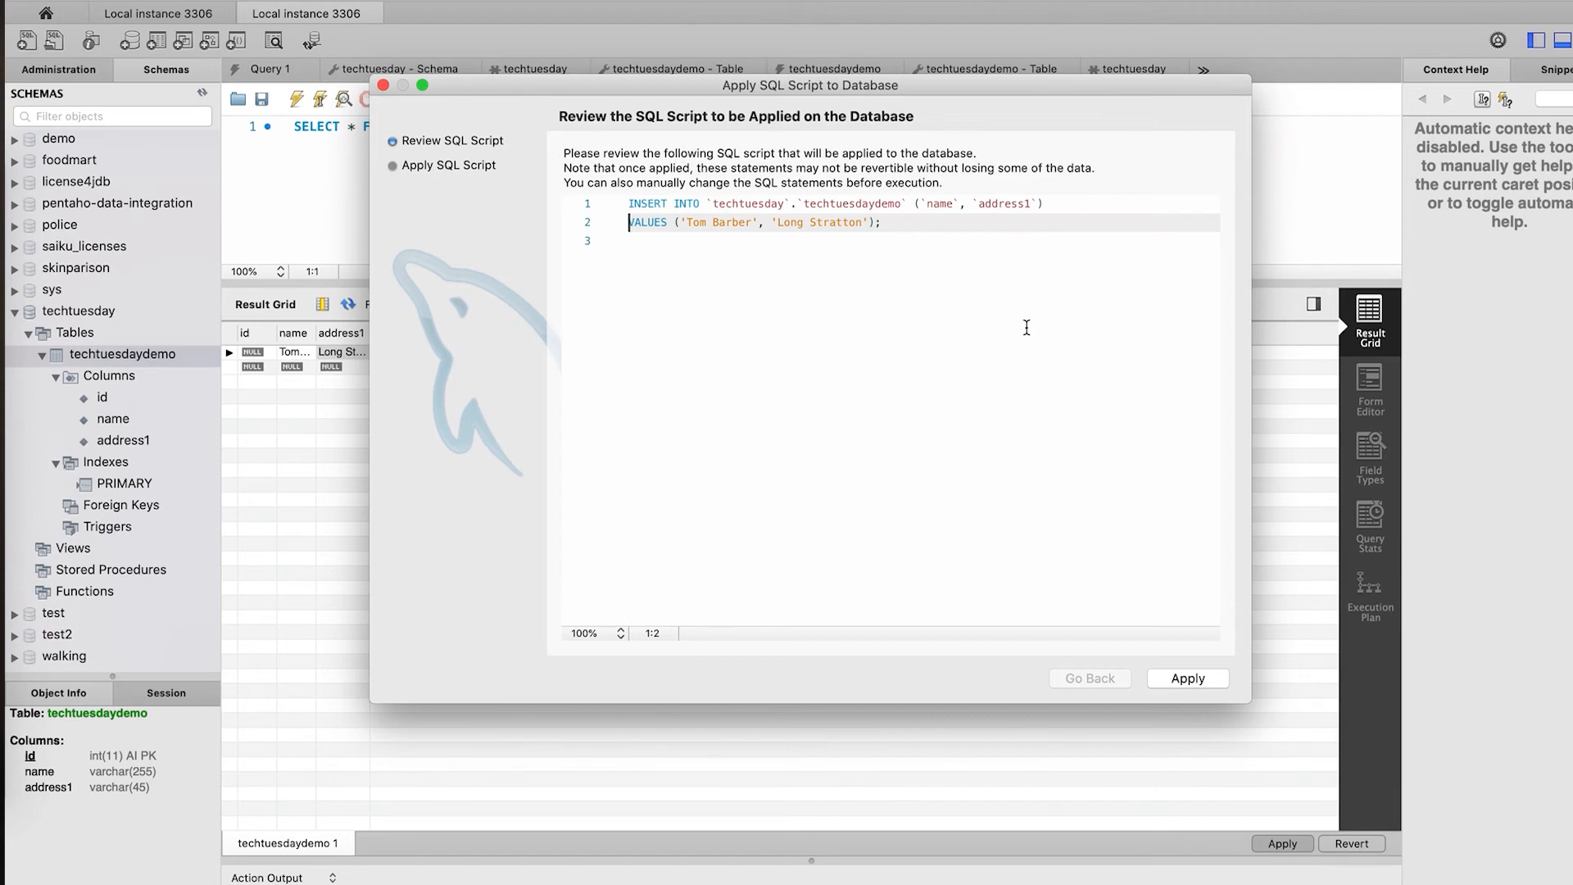
pyautogui.click(1189, 679)
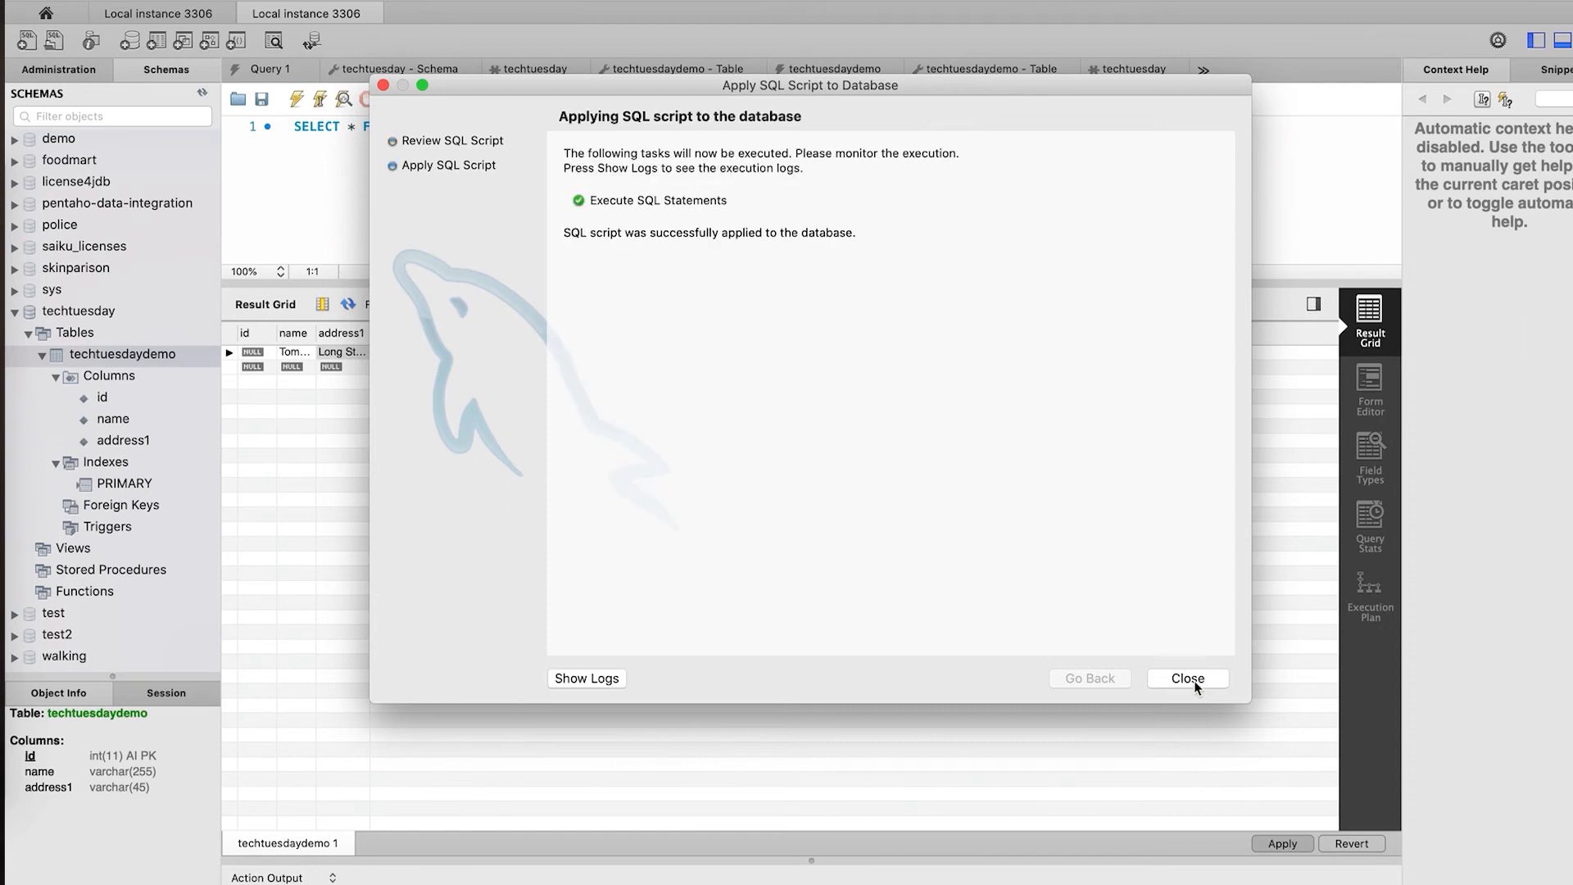
pyautogui.click(1188, 679)
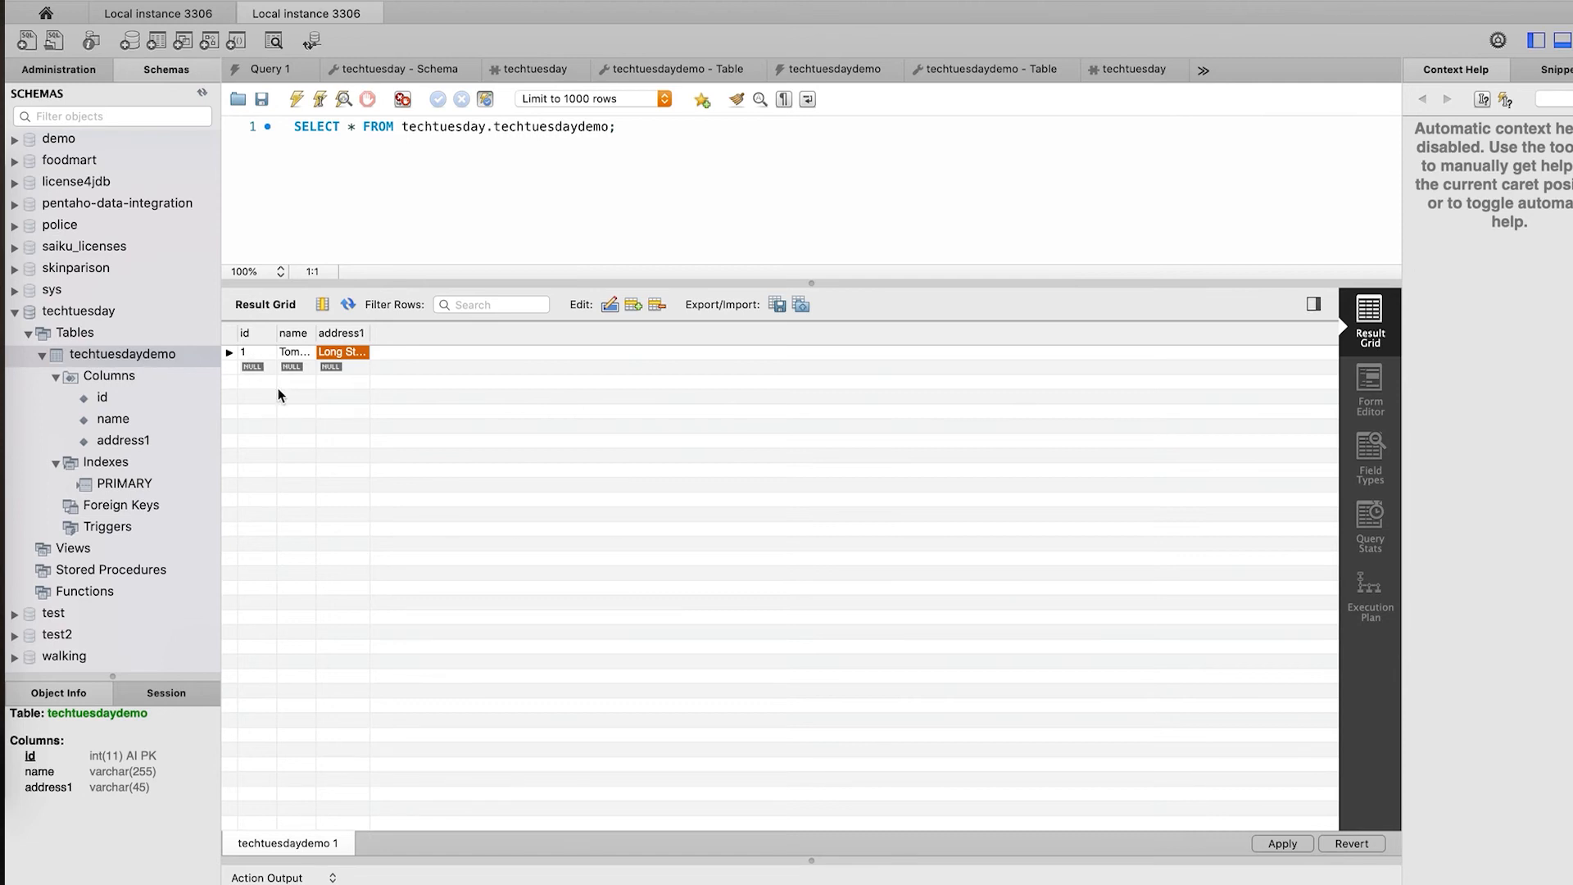
# - Add a second row with a person's name and address1 Redmond, and apply the INSERT
pyautogui.doubleClick(296, 367)
pyautogui.write('Bill Gates')
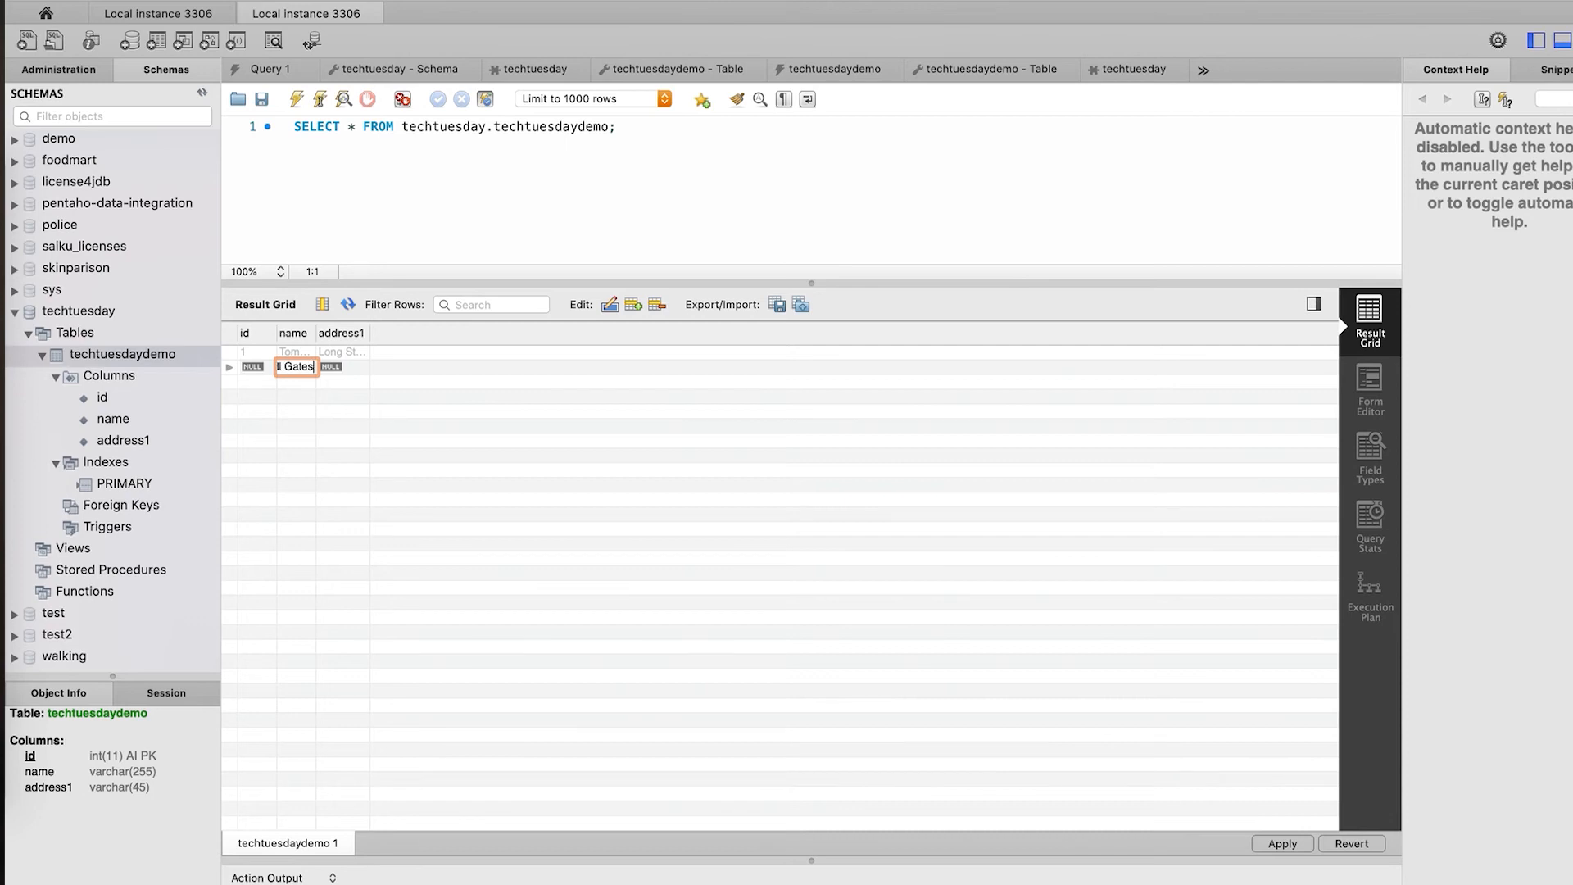
pyautogui.press('Tab')
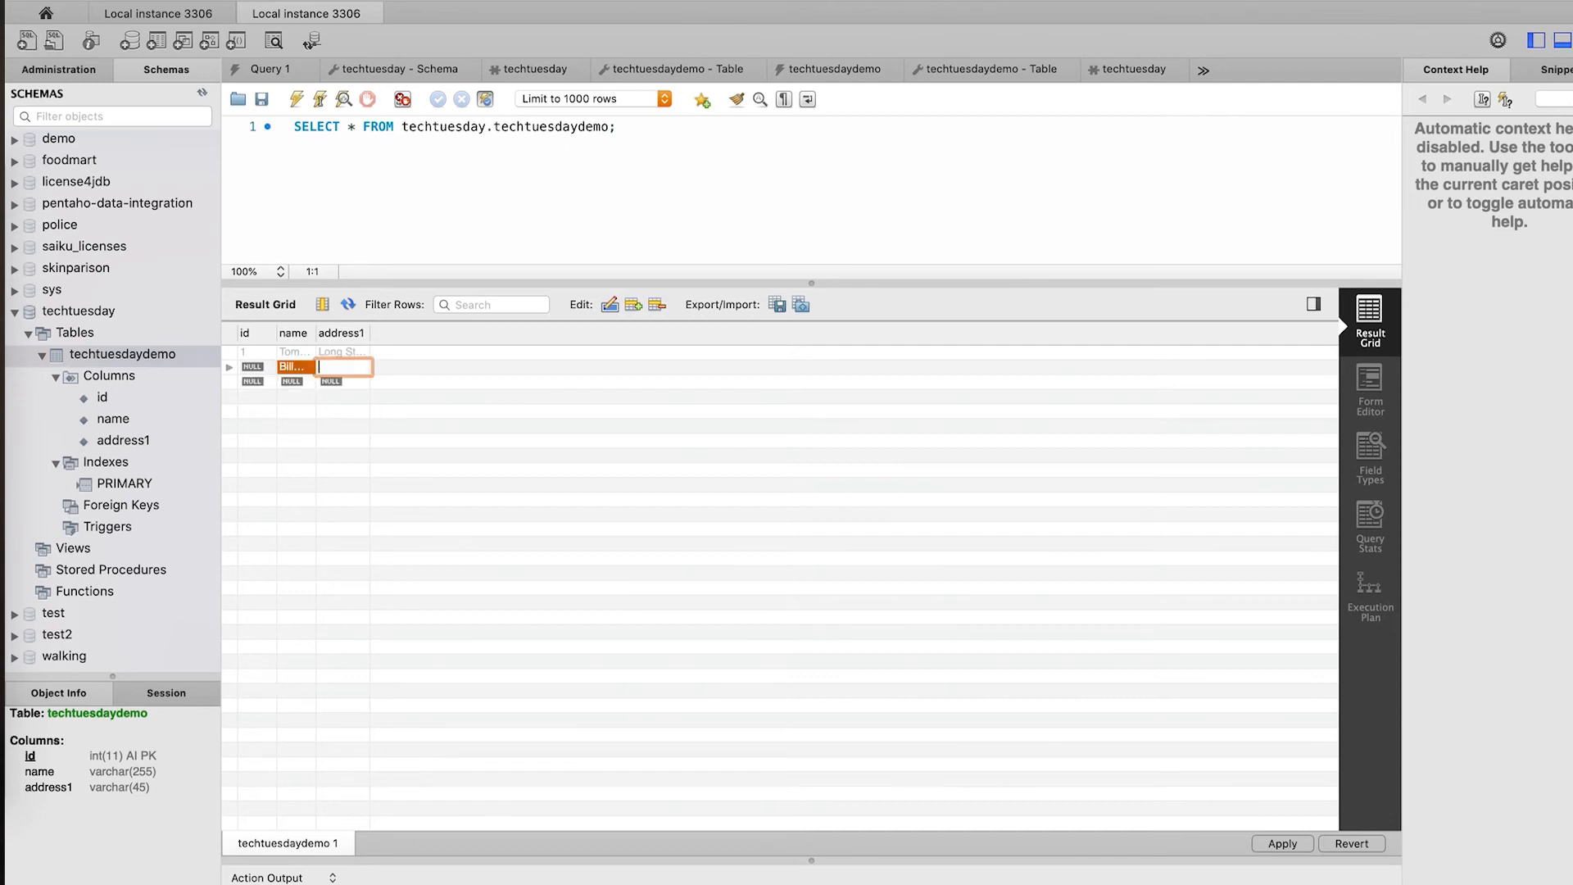
pyautogui.write('Seattle')
pyautogui.press('BackSpace')
pyautogui.press('BackSpace')
pyautogui.press('BackSpace')
pyautogui.press('BackSpace')
pyautogui.press('BackSpace')
pyautogui.press('BackSpace')
pyautogui.press('BackSpace')
pyautogui.write('Redmond')
pyautogui.press('Return')
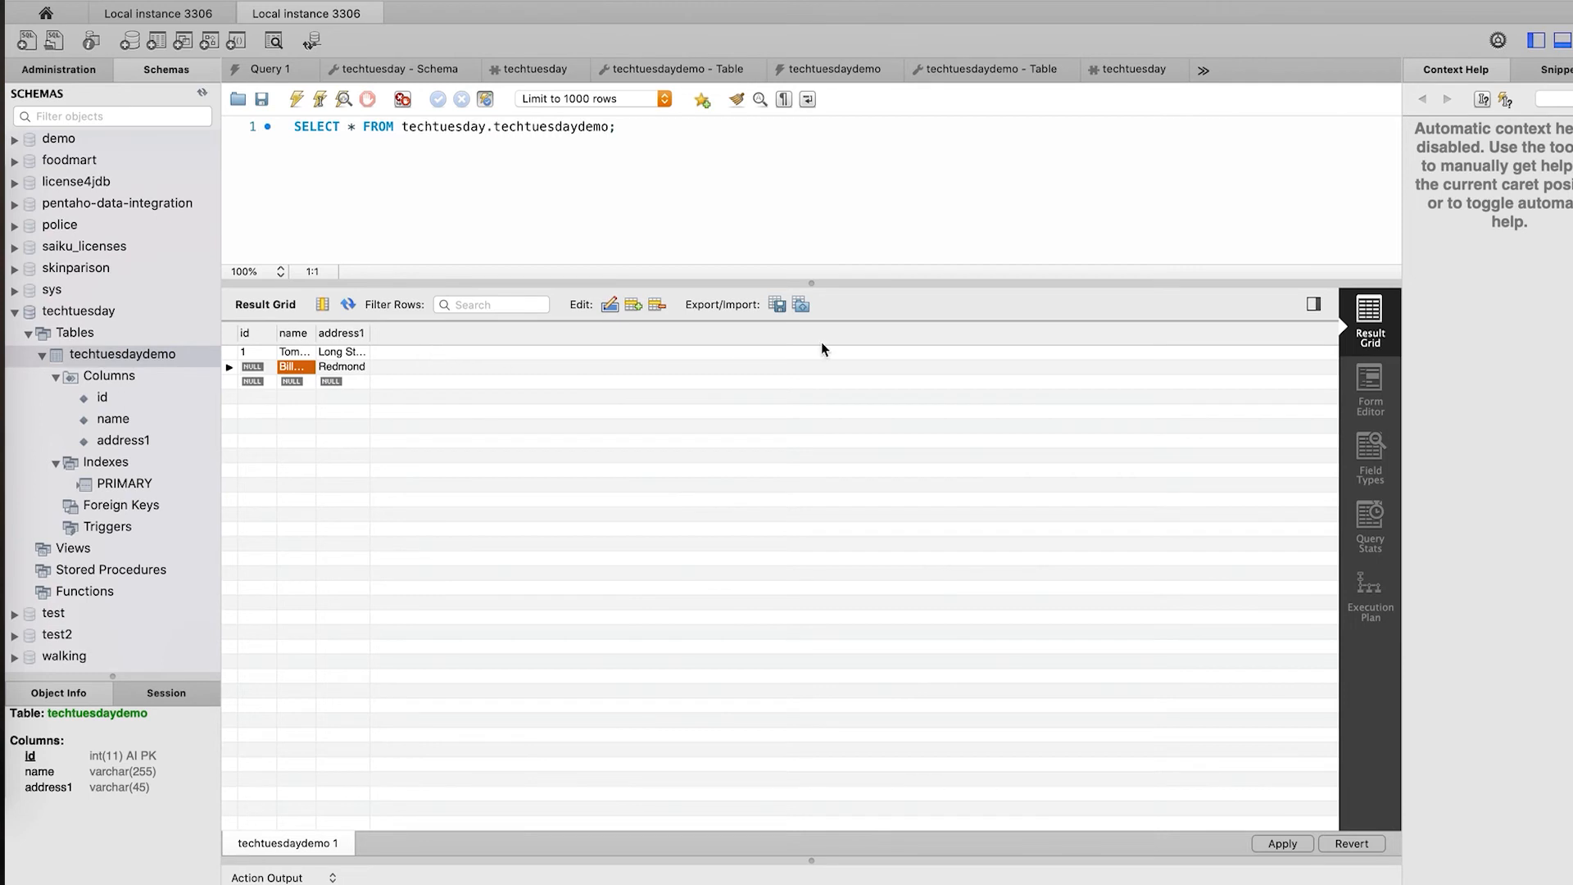
pyautogui.click(1274, 852)
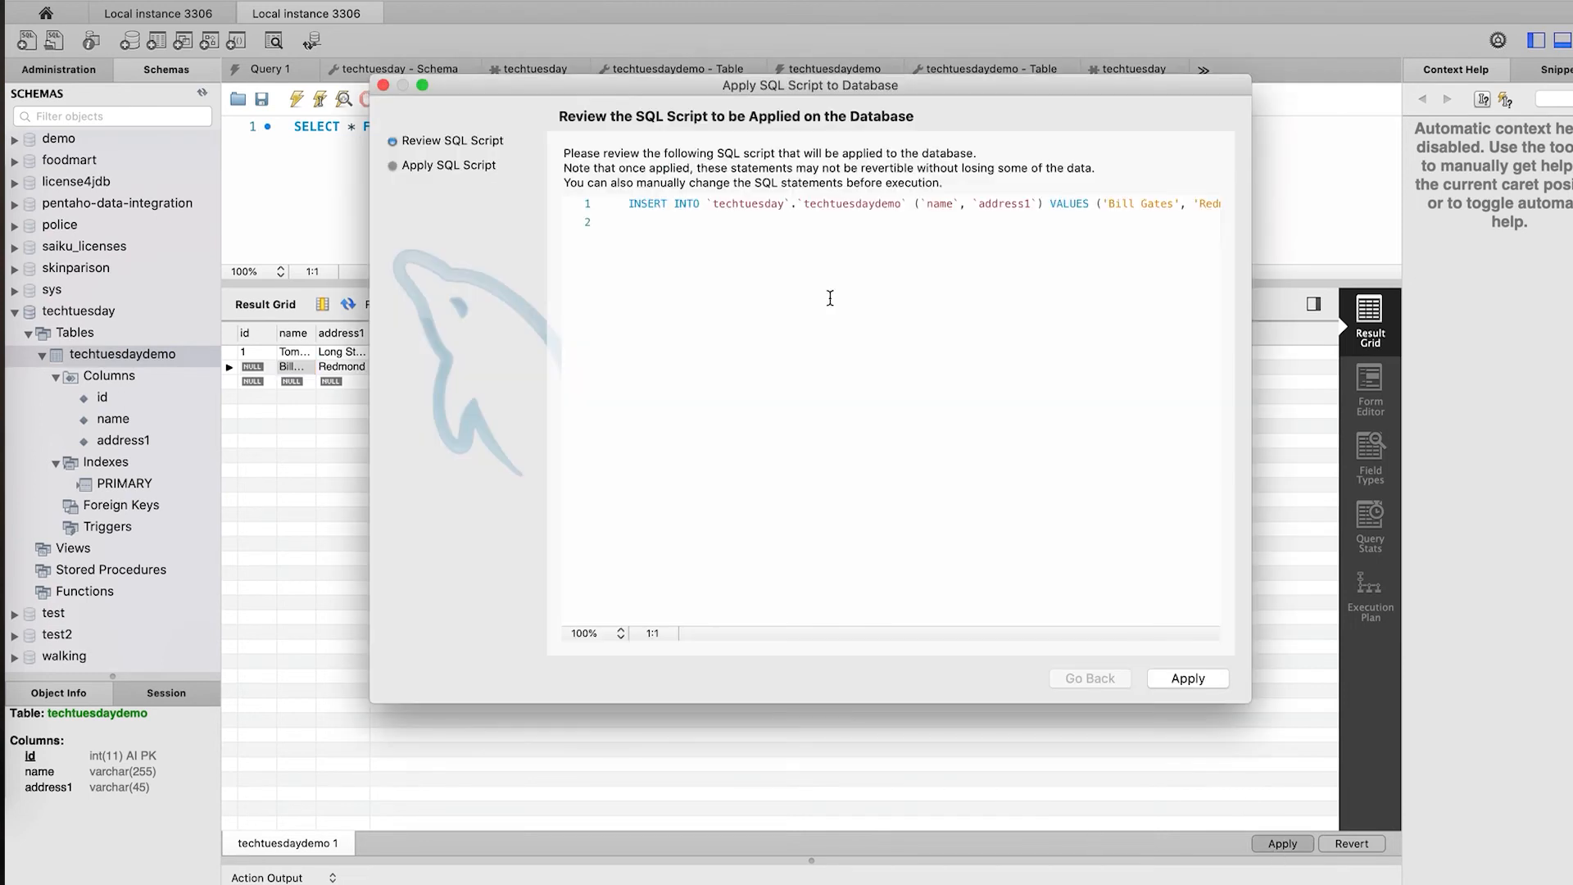
pyautogui.click(1150, 680)
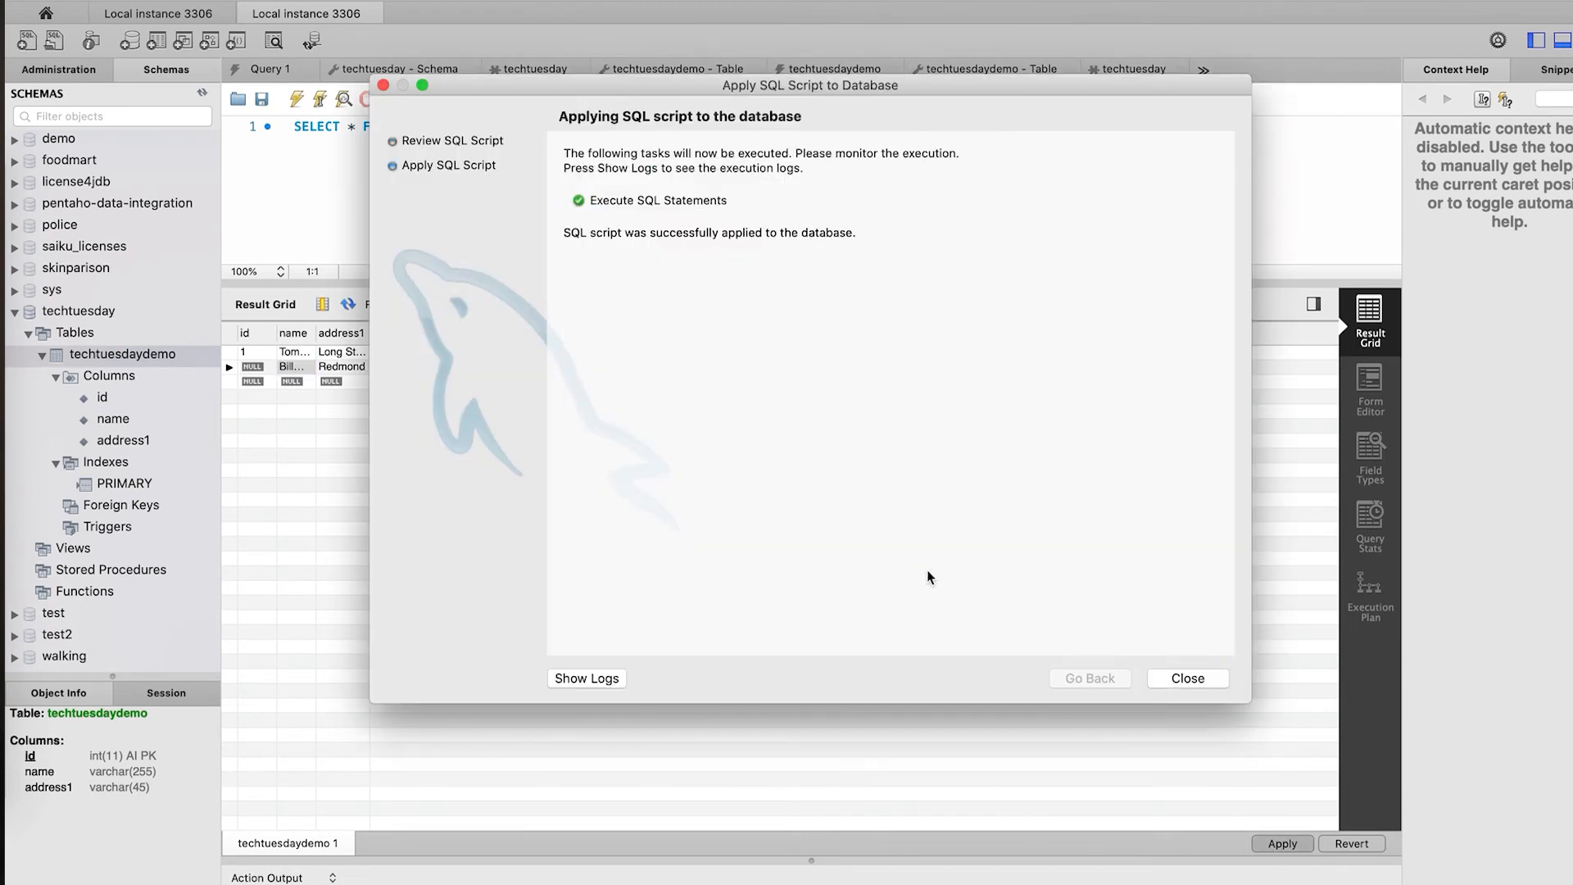
pyautogui.click(1170, 678)
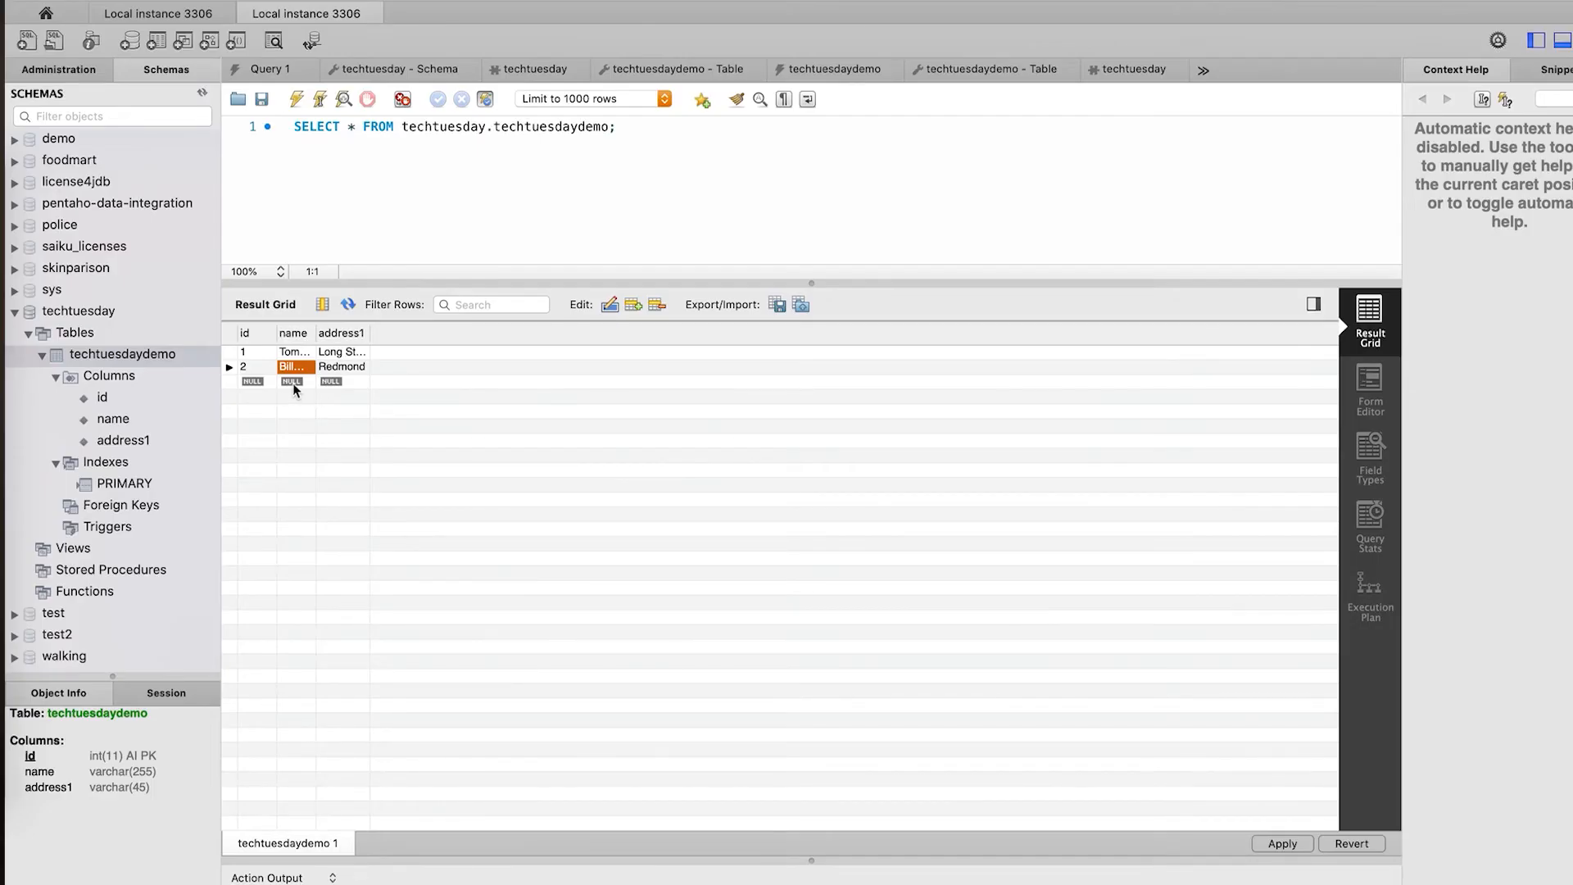
# - Enter a third person's name, correcting a typo, in the third row's name cell
pyautogui.click(298, 384)
pyautogui.click(298, 385)
pyautogui.write('Jeff NBe')
pyautogui.press('BackSpace')
pyautogui.press('BackSpace')
pyautogui.press('BackSpace')
pyautogui.write('Bezos')
pyautogui.press('Return')
# - Apply the third row's INSERT, storing it as id 3 with a NULL address1
pyautogui.click(1280, 845)
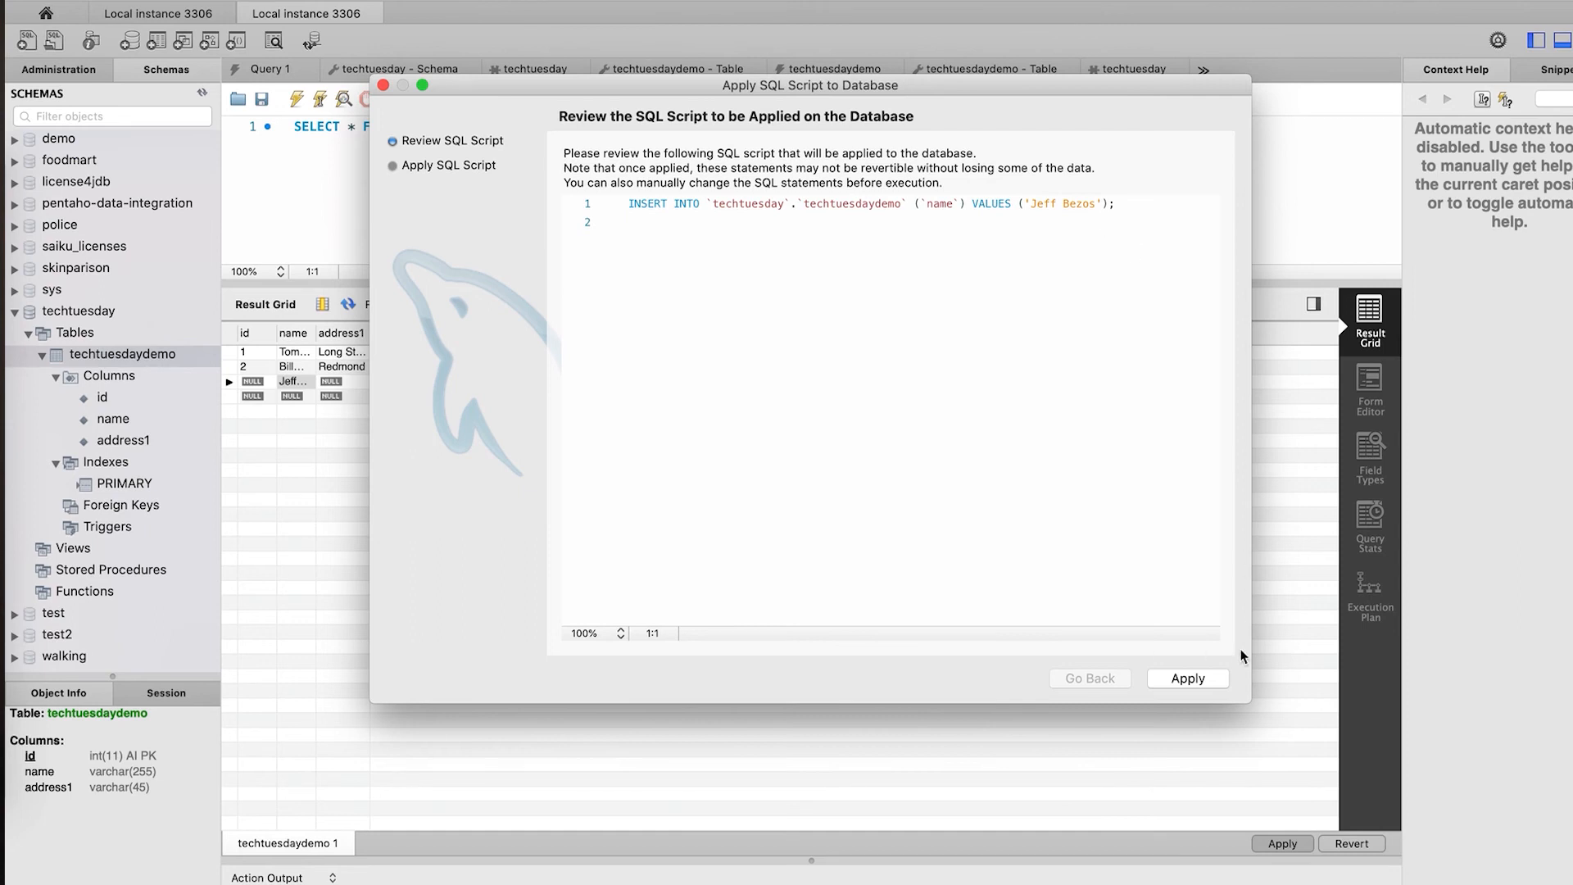
pyautogui.click(1187, 679)
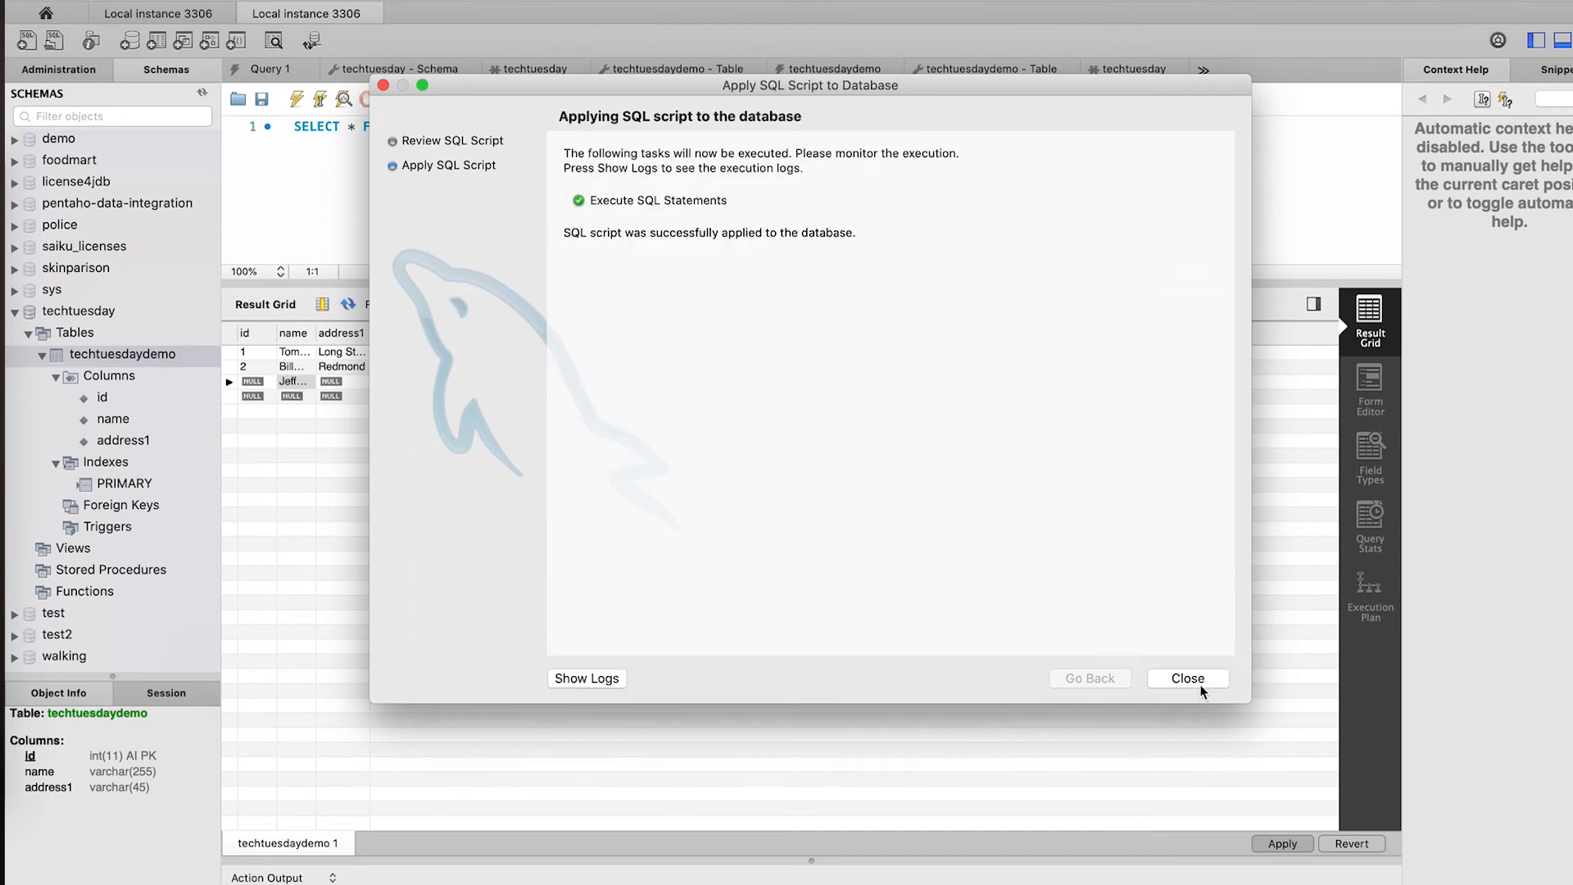
pyautogui.click(1201, 682)
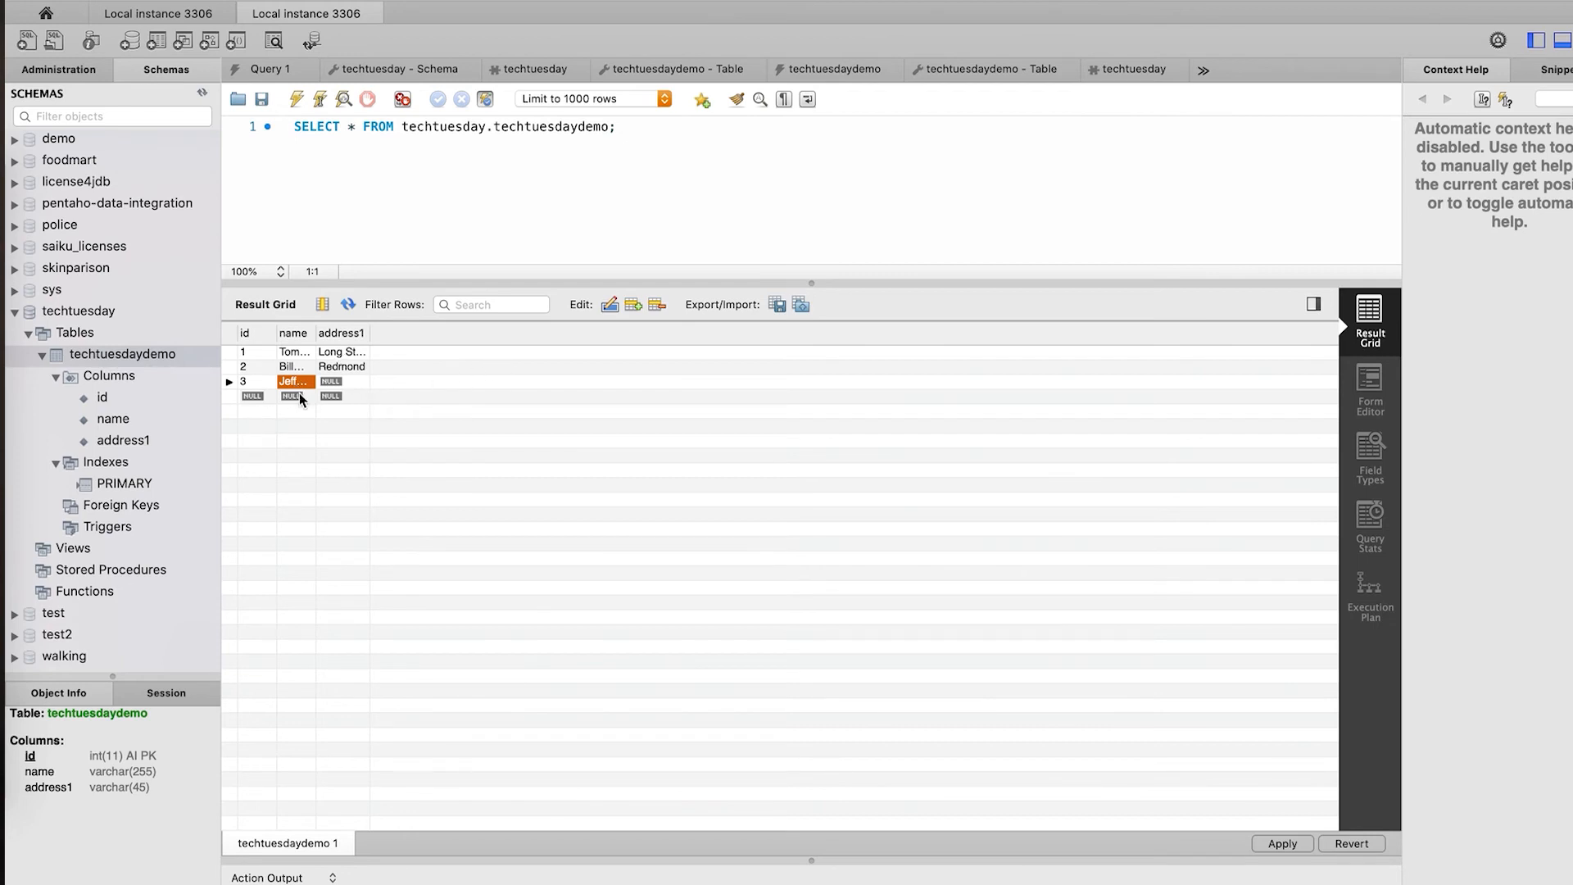
# - Enter London as address1 only in a new row and examine the resulting ERROR 1364 about name
pyautogui.click(331, 399)
pyautogui.doubleClick(331, 399)
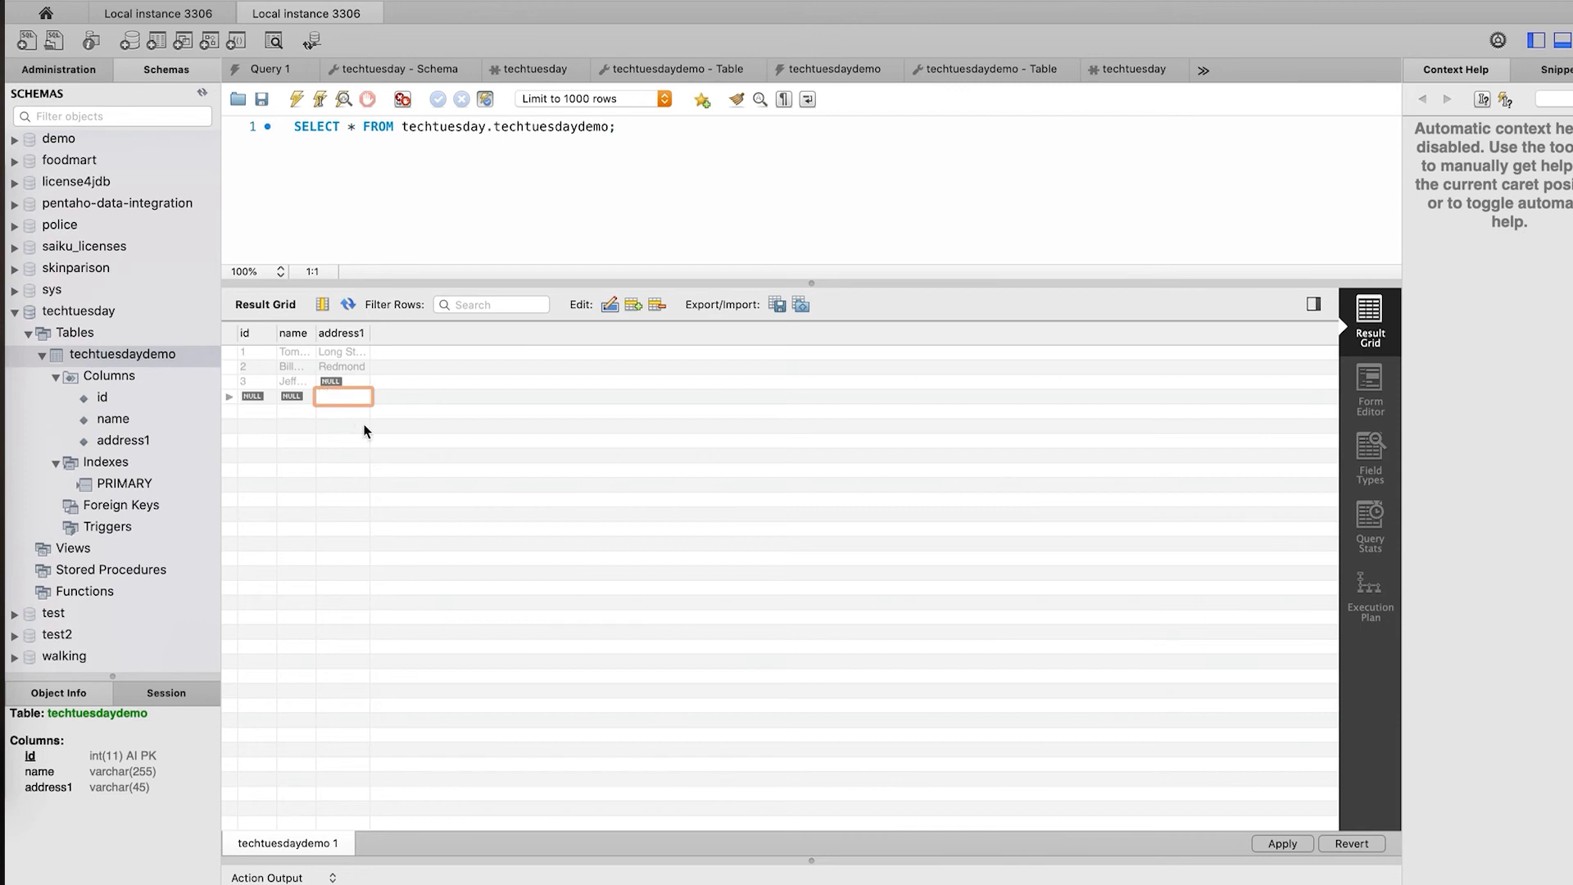
pyautogui.write('London')
pyautogui.press('Return')
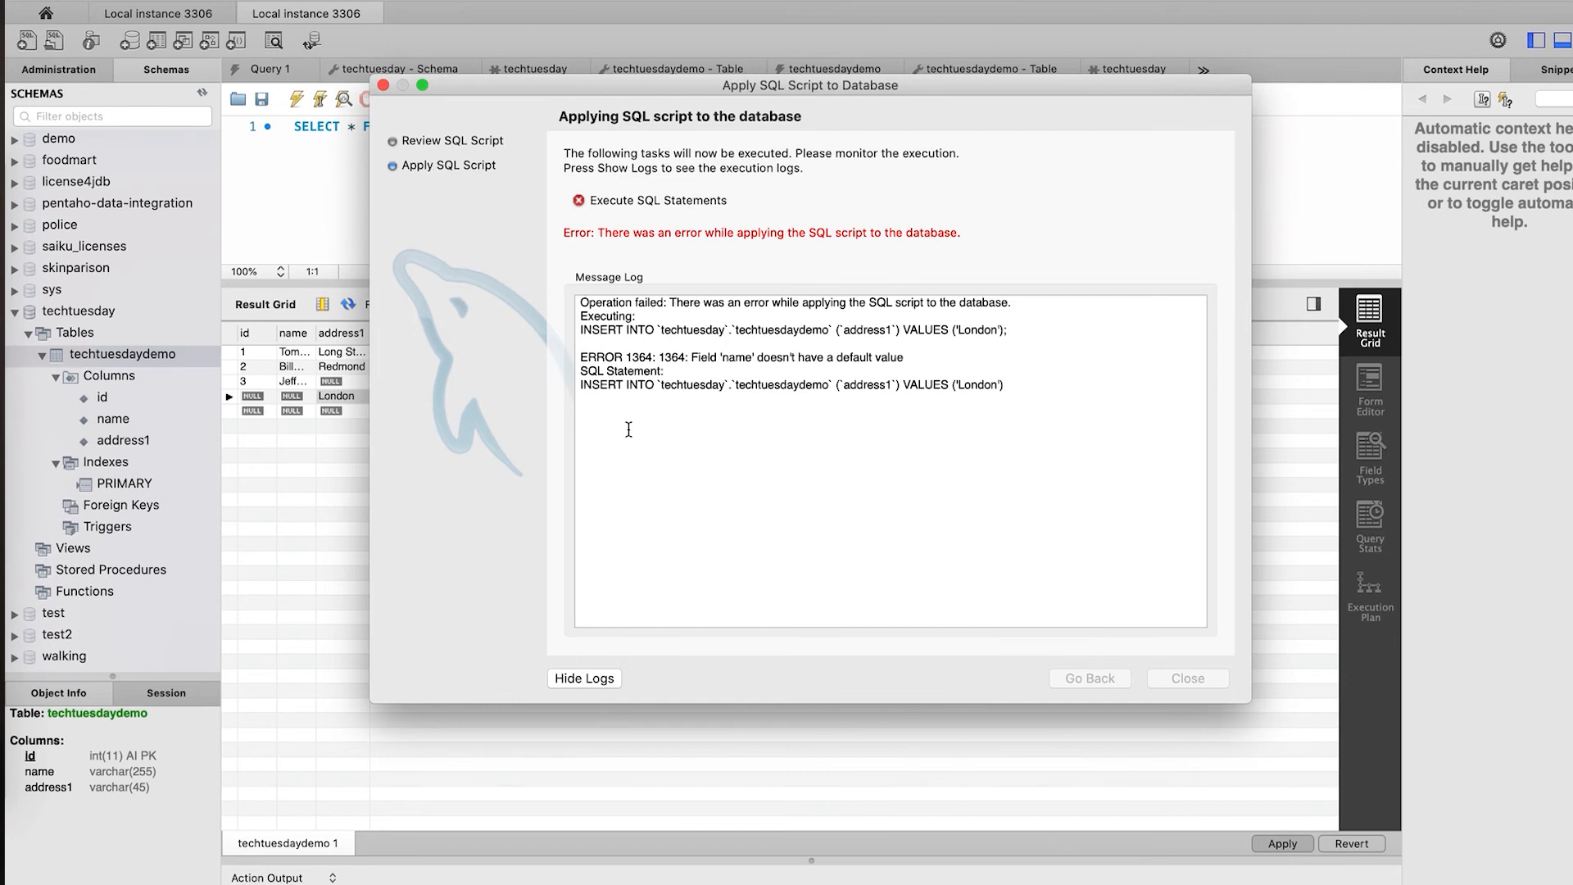
pyautogui.doubleClick(683, 358)
pyautogui.tripleClick(683, 358)
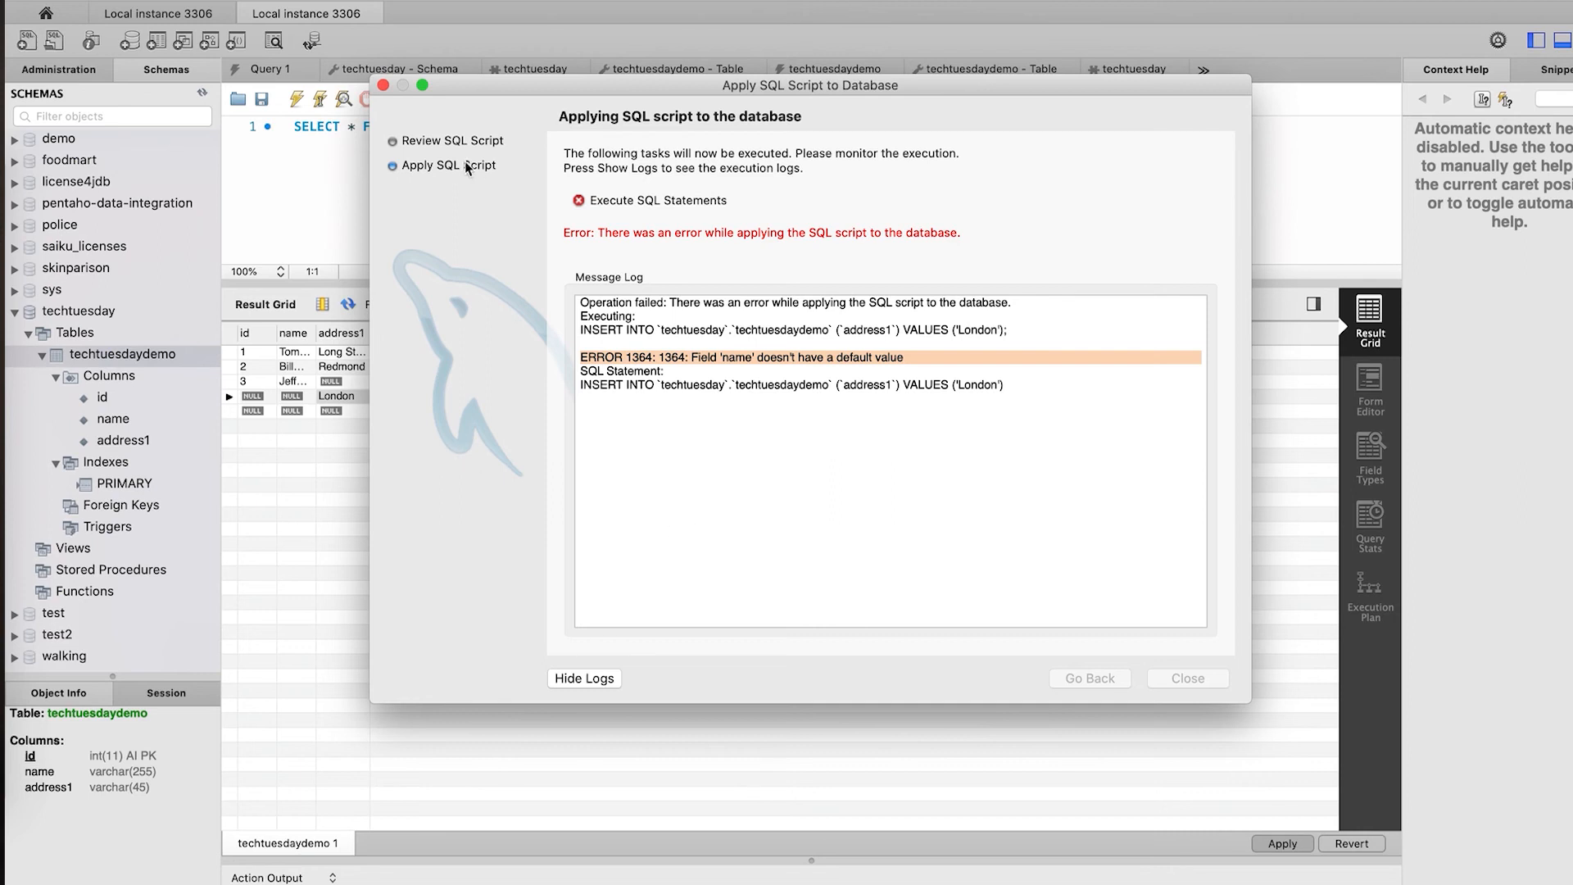
pyautogui.click(378, 88)
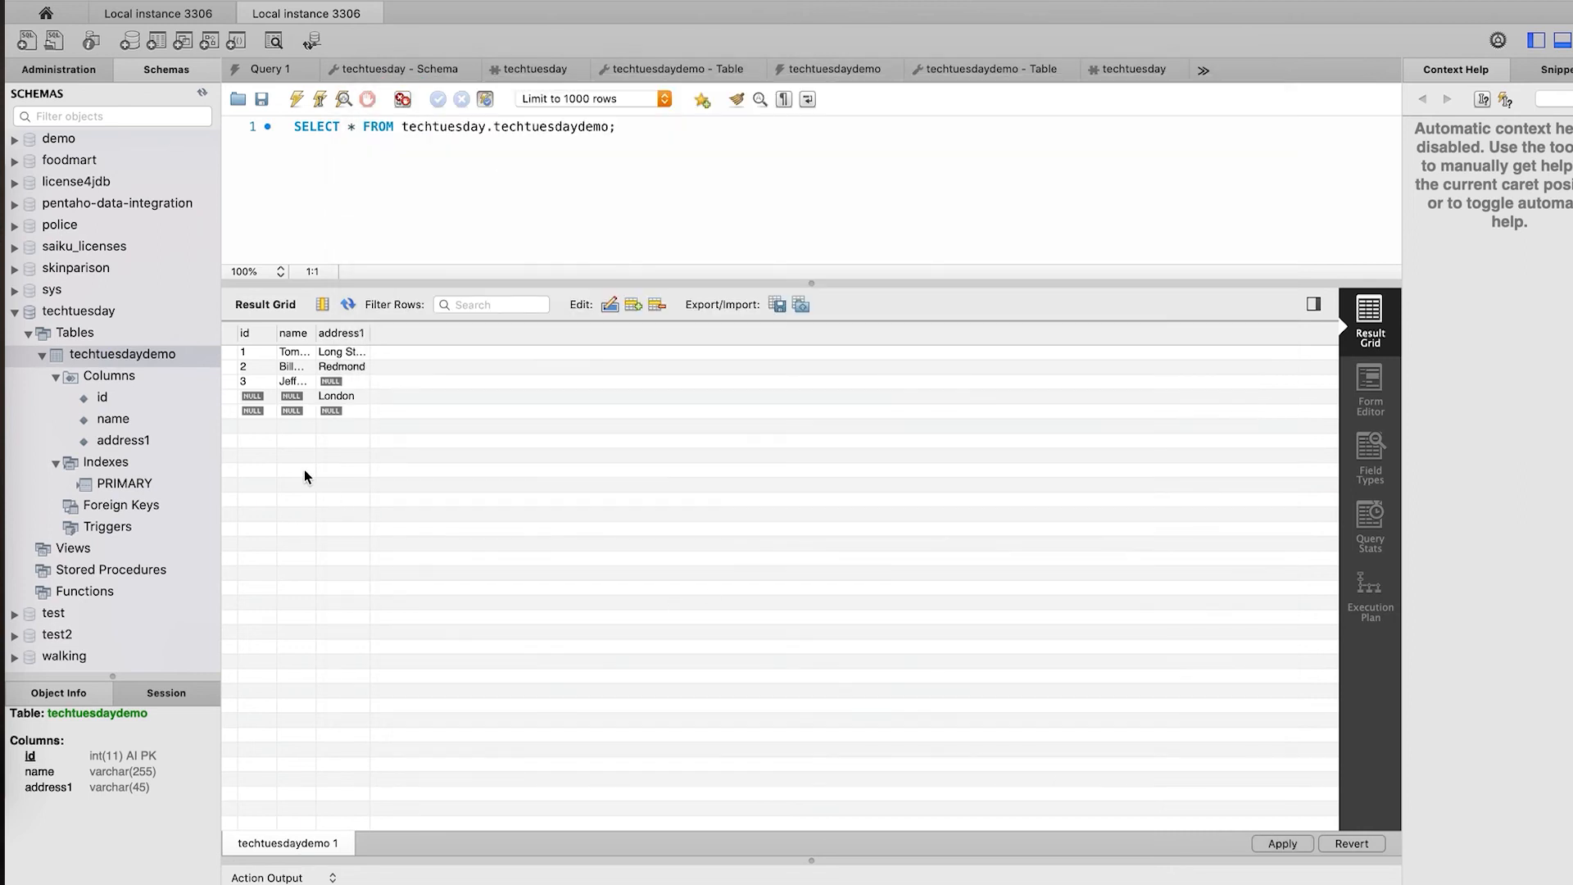
# - Delete the London row, filter rows by 'Redmon', and switch to the Form Editor view
pyautogui.click(656, 306)
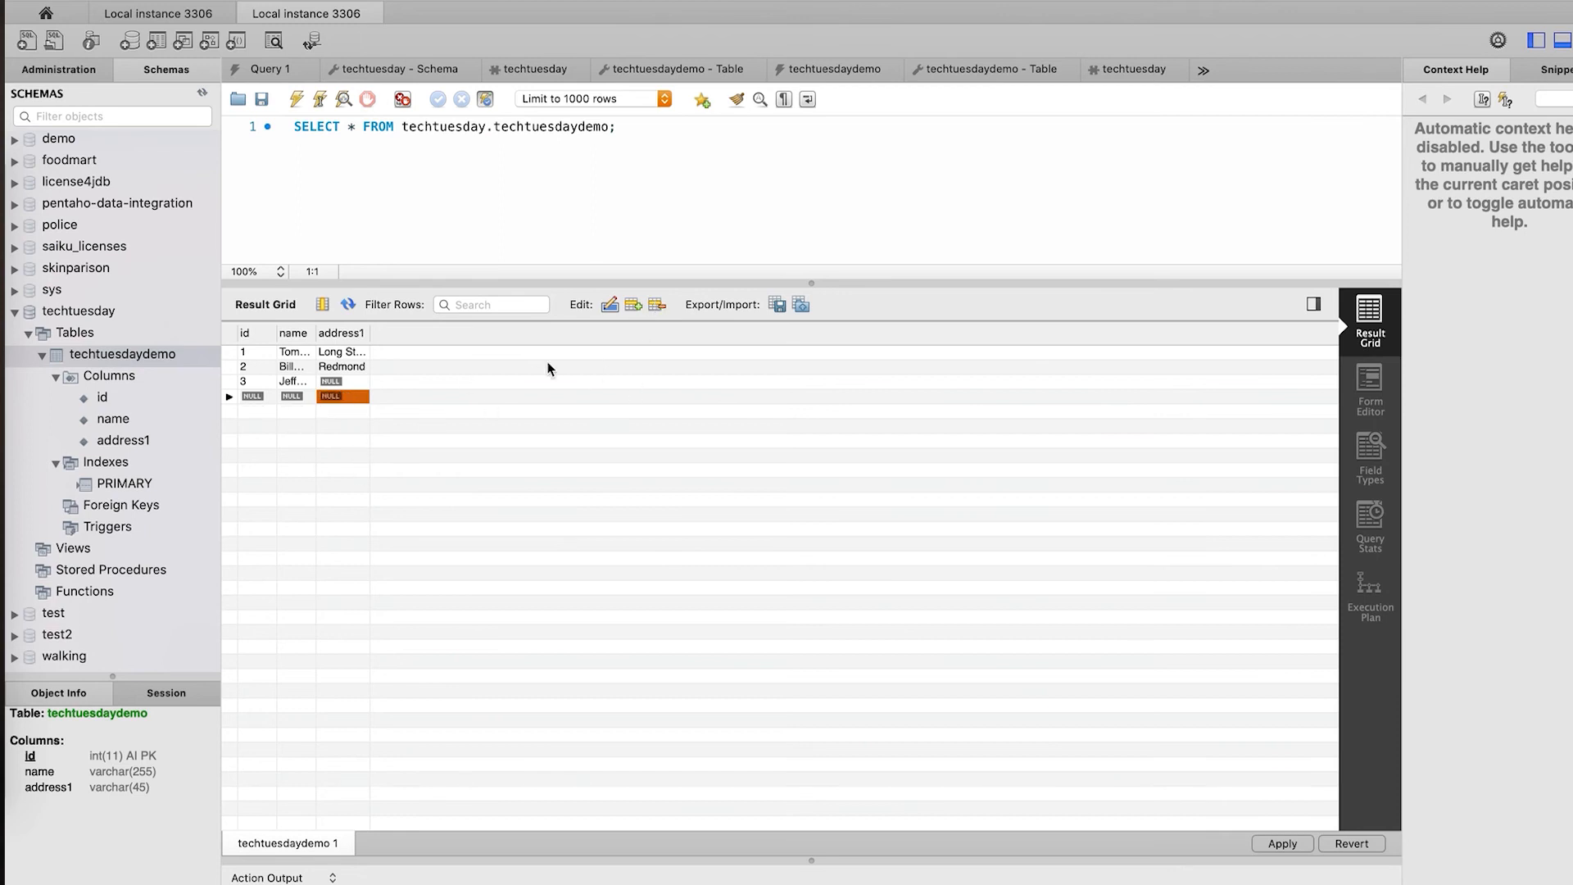
pyautogui.click(491, 304)
pyautogui.write('Redmon')
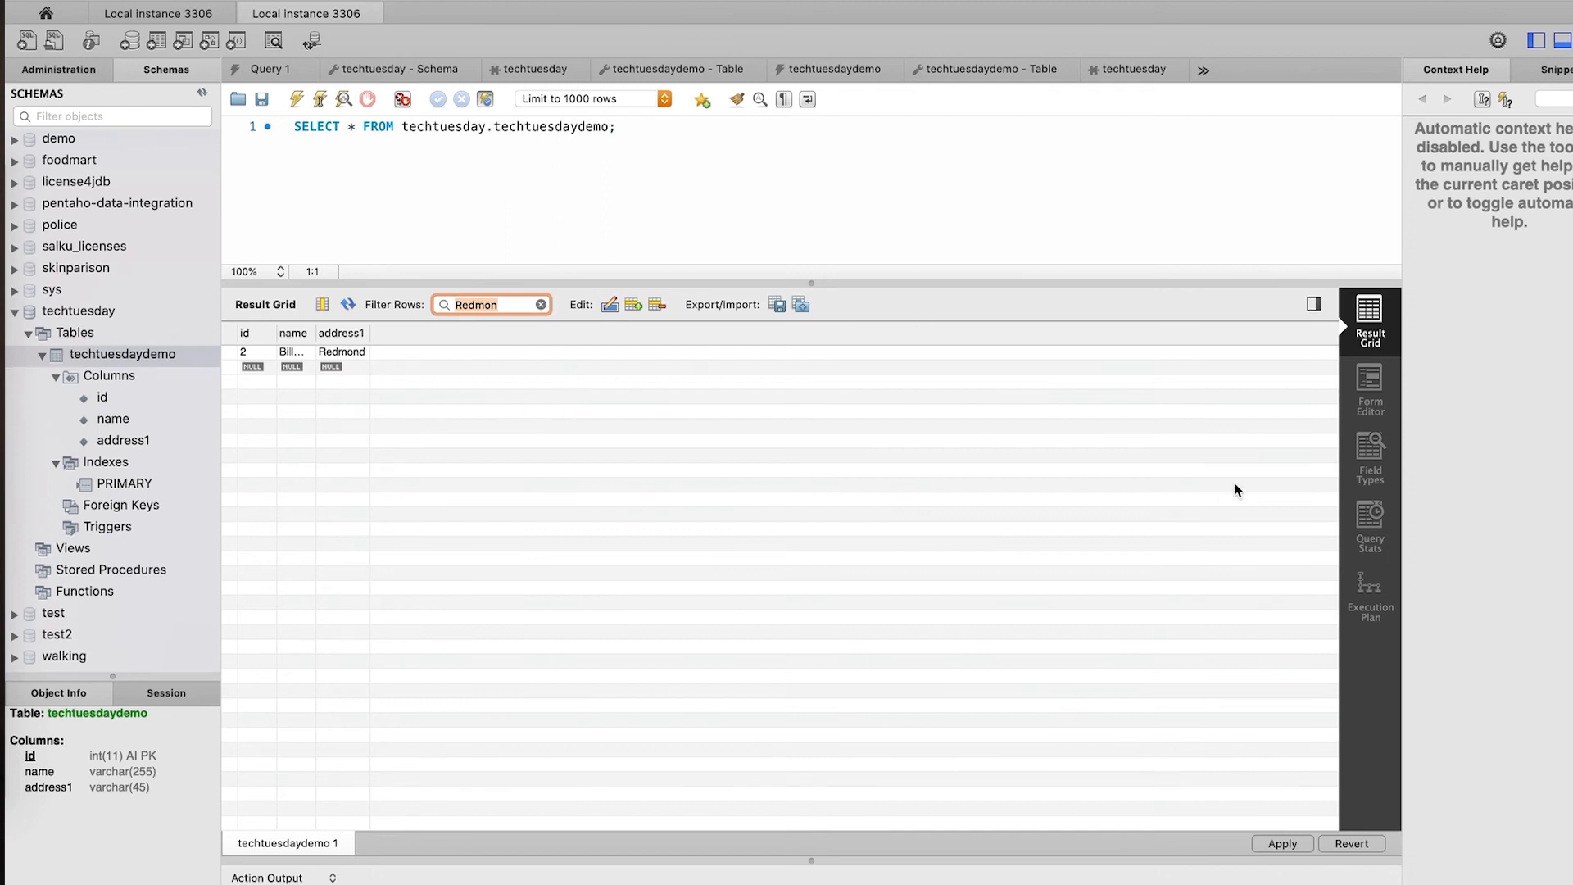
pyautogui.click(1371, 379)
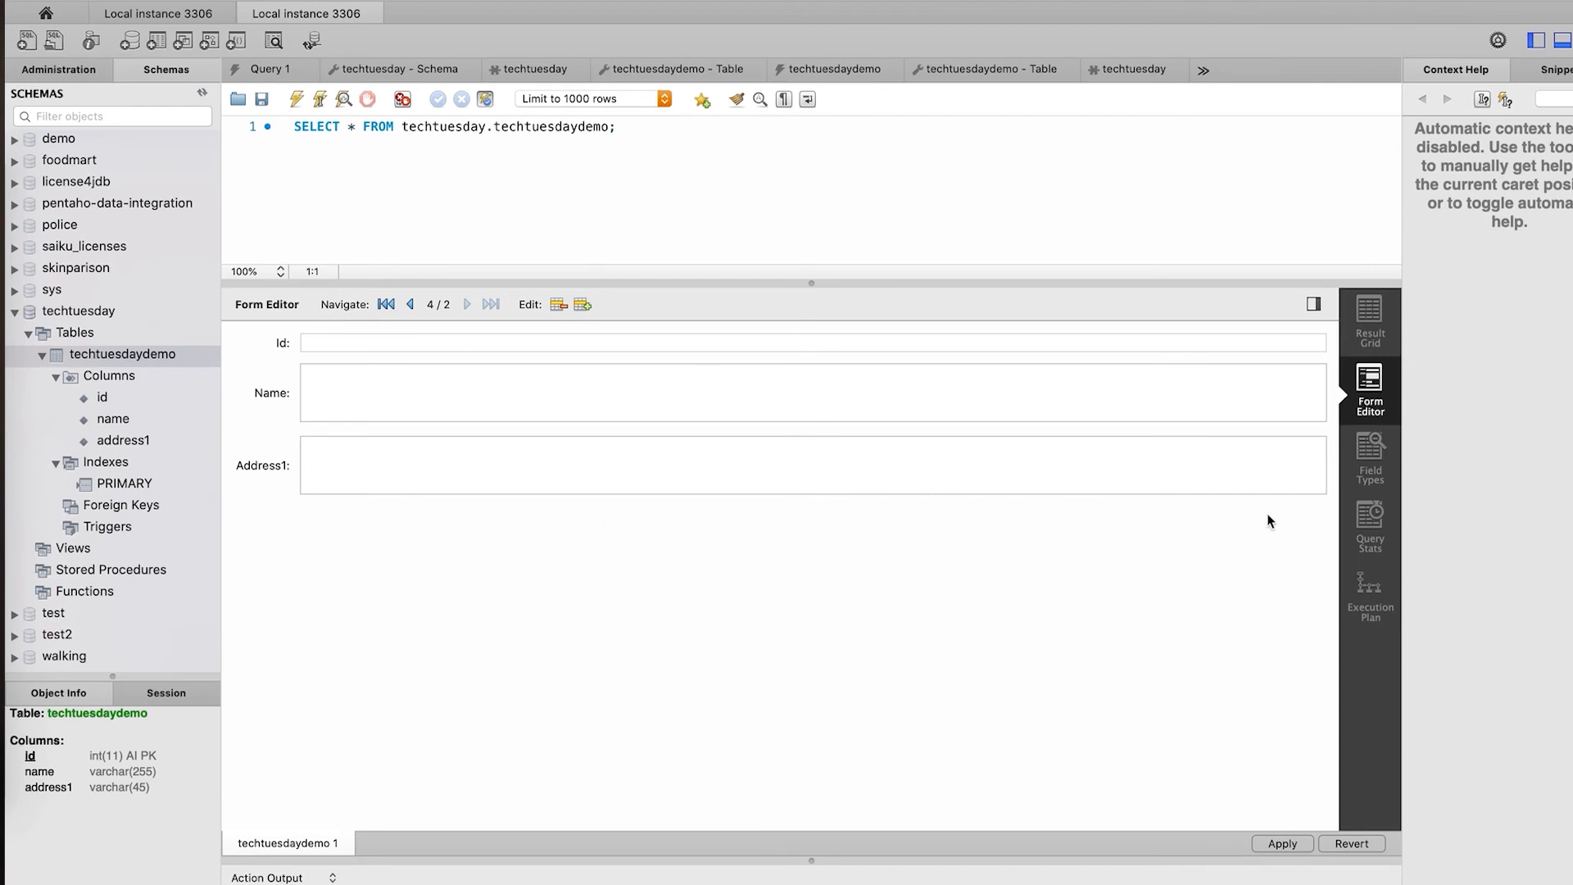
# - Review the query's Field Types, Query Stats and Execution Plan panels
pyautogui.click(1372, 453)
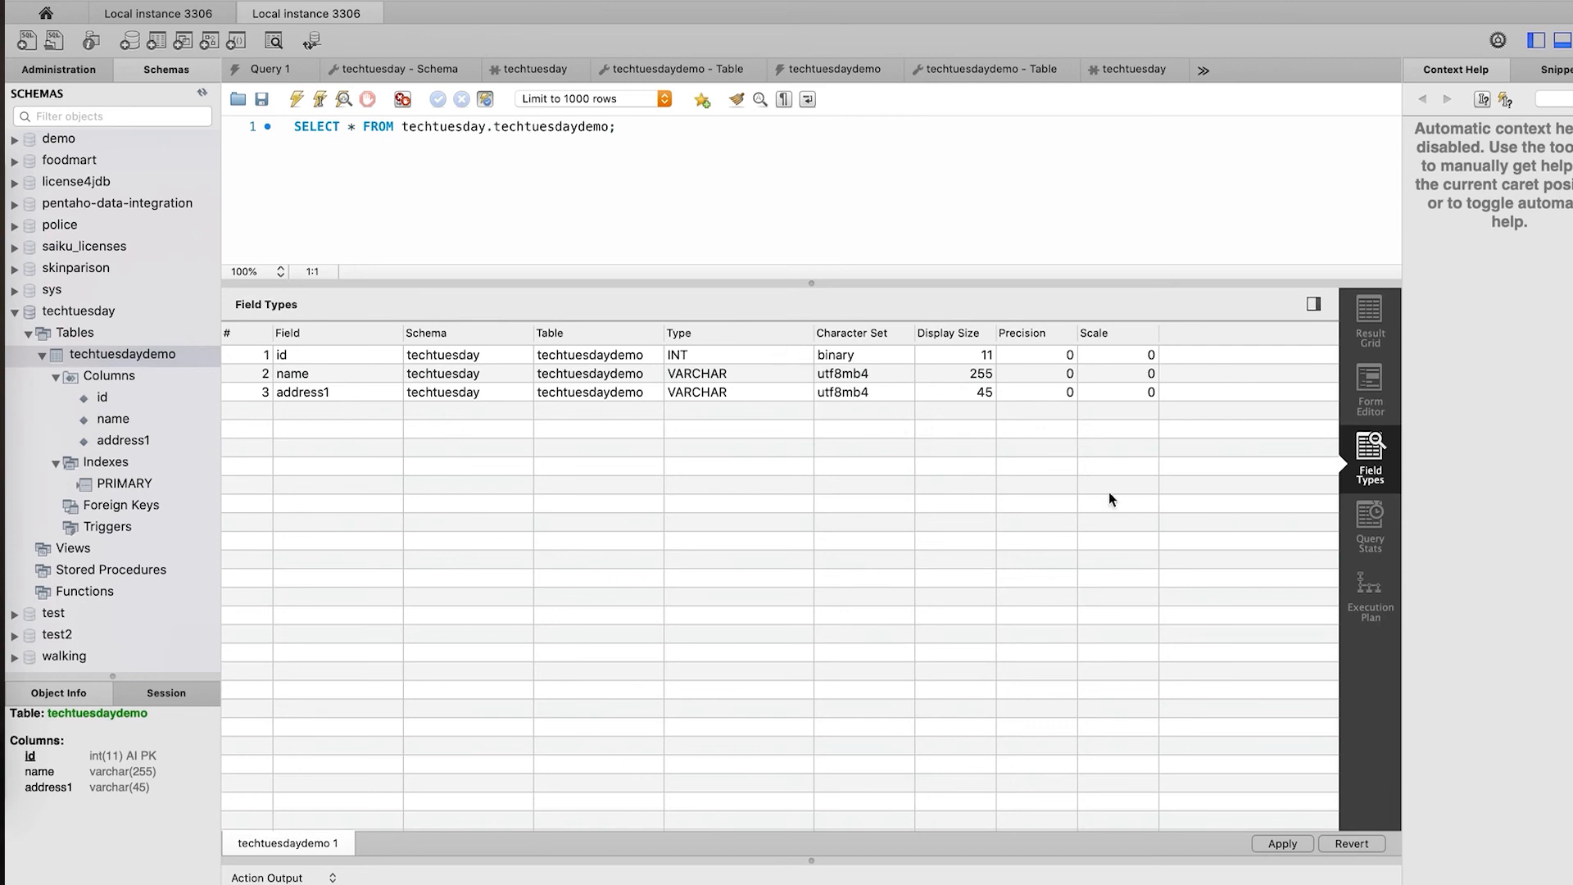
pyautogui.click(1370, 524)
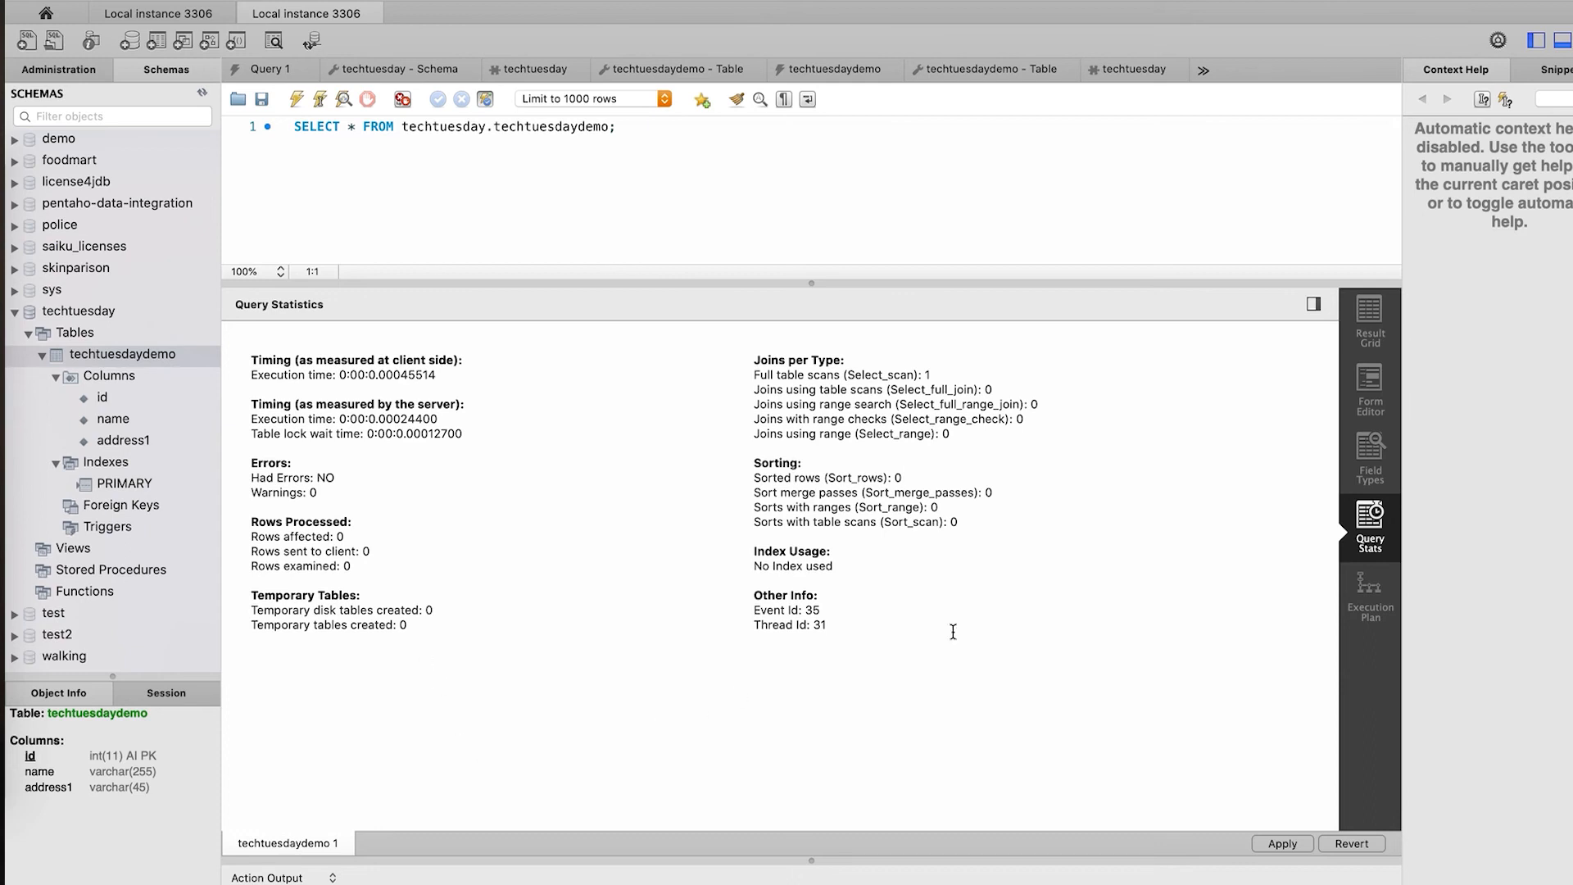
pyautogui.click(1384, 601)
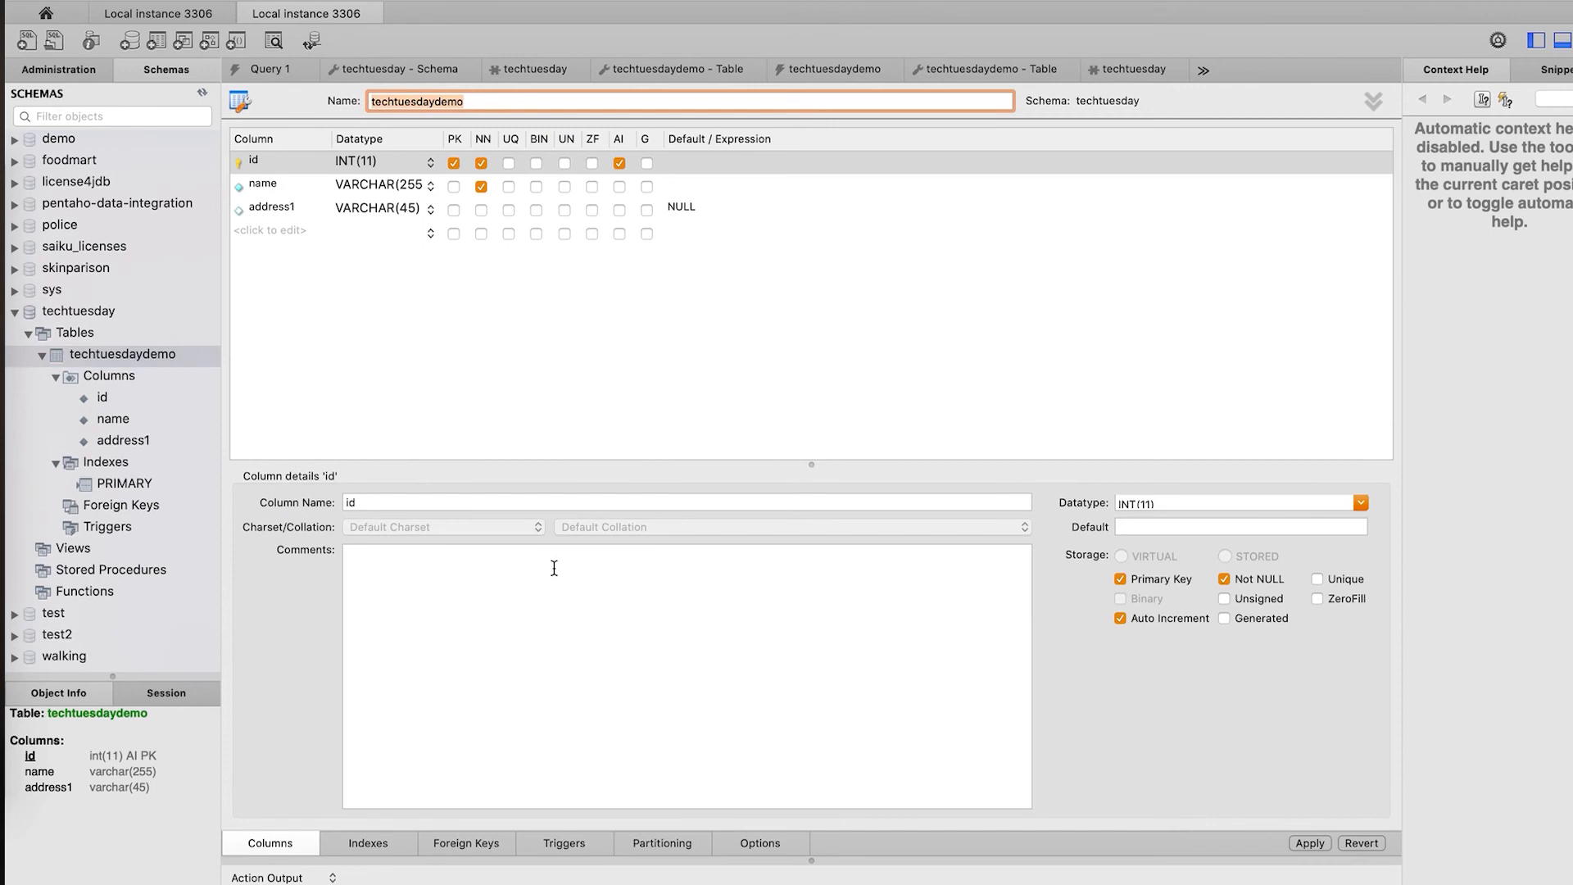
# - On the Indexes tab, add a new index entry named NAME
pyautogui.click(368, 843)
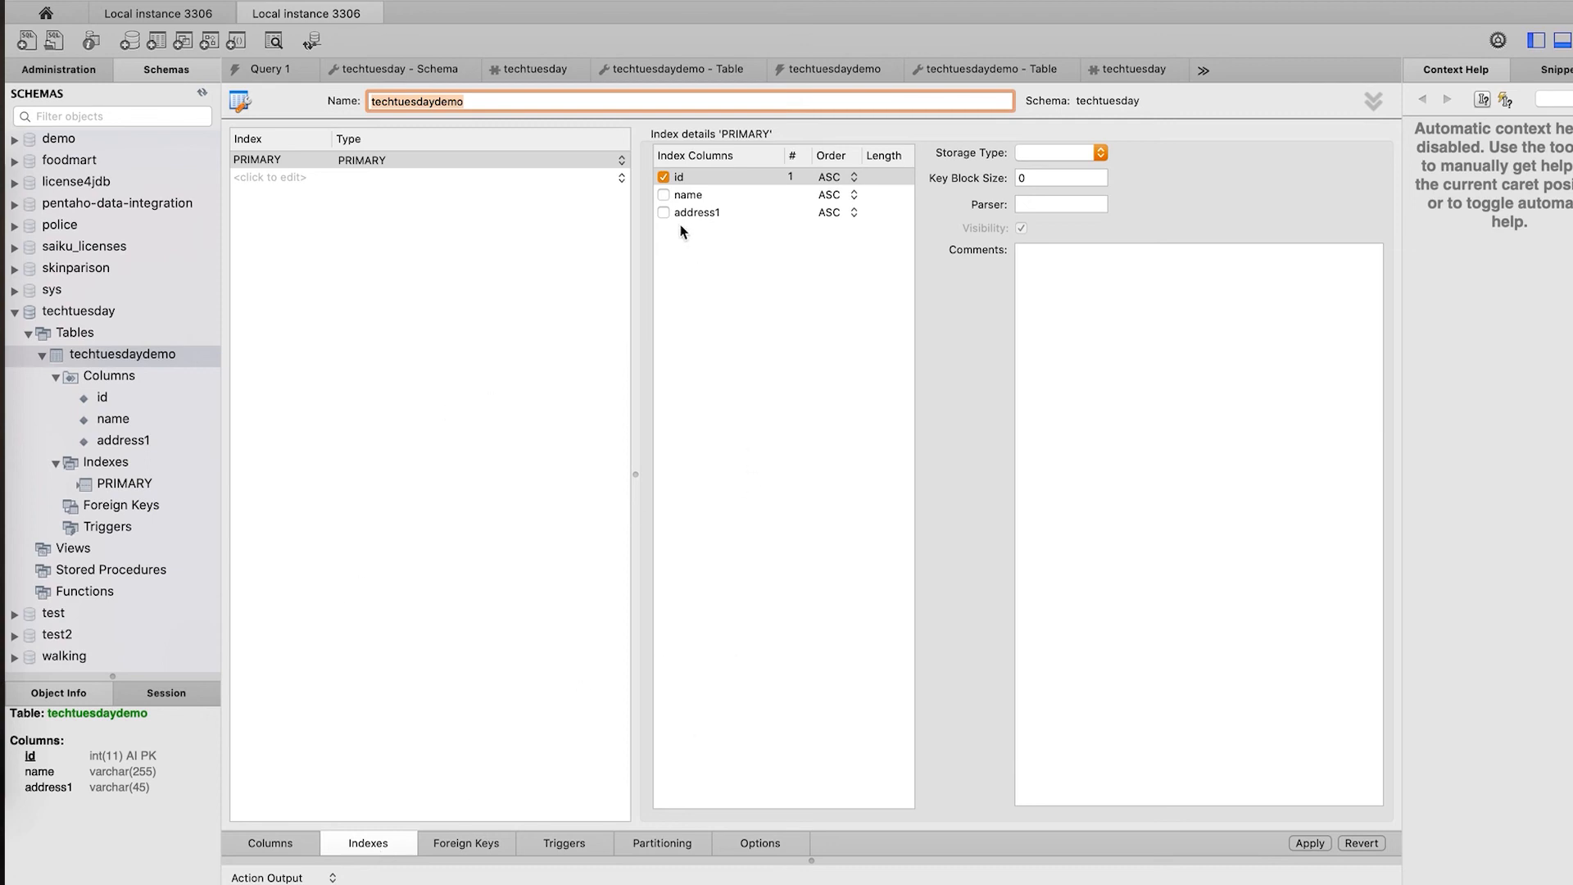
pyautogui.click(283, 177)
pyautogui.write('Name')
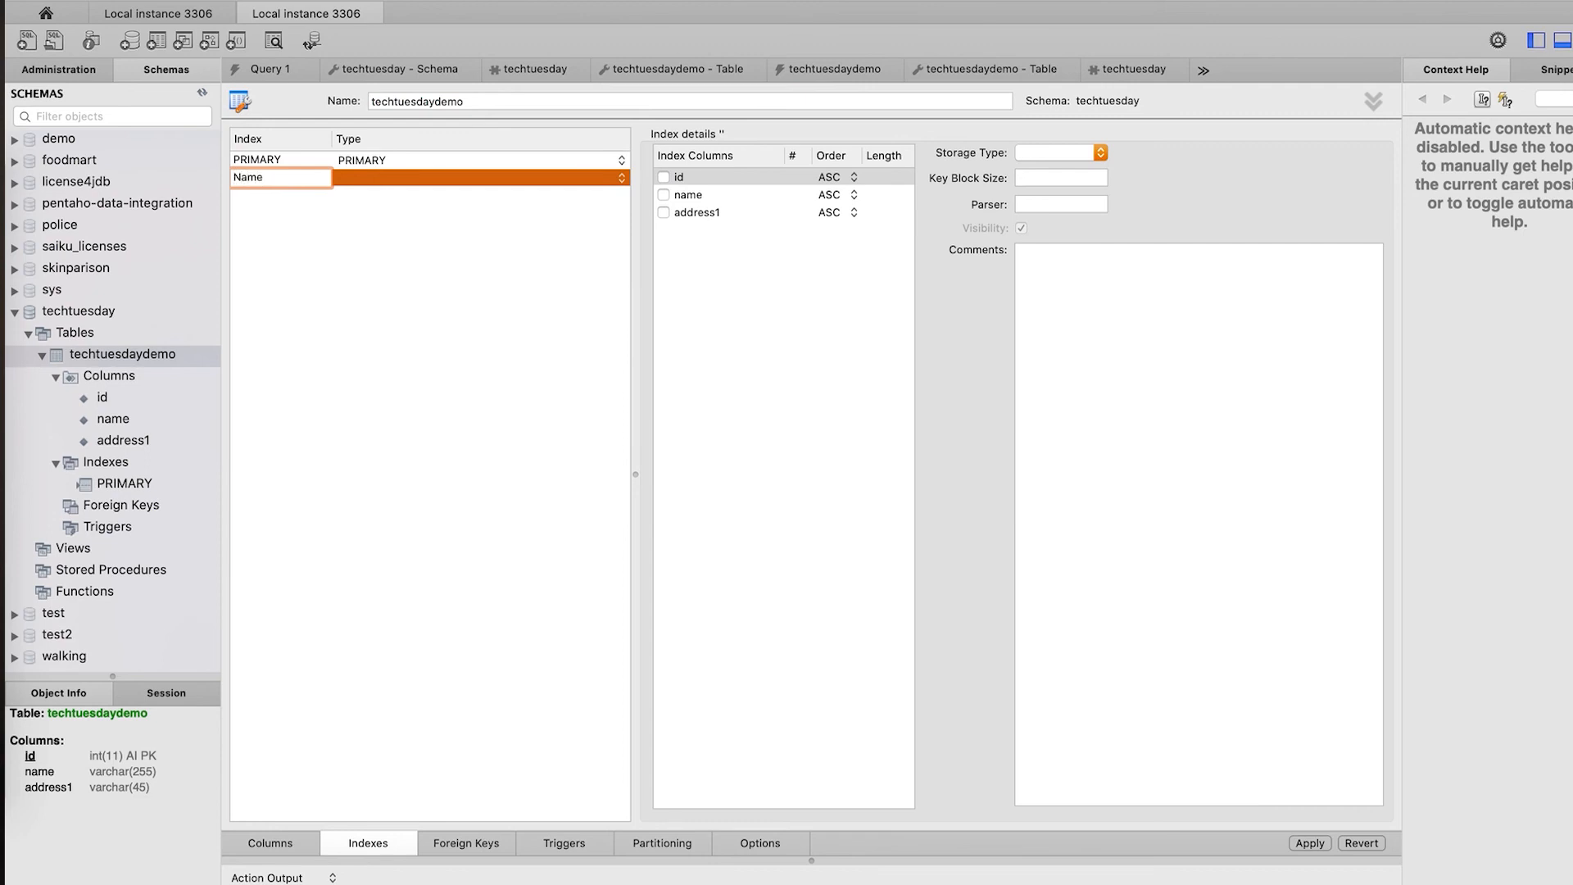
pyautogui.press('BackSpace')
pyautogui.press('BackSpace')
pyautogui.press('BackSpace')
pyautogui.write('AME')
pyautogui.press('Return')
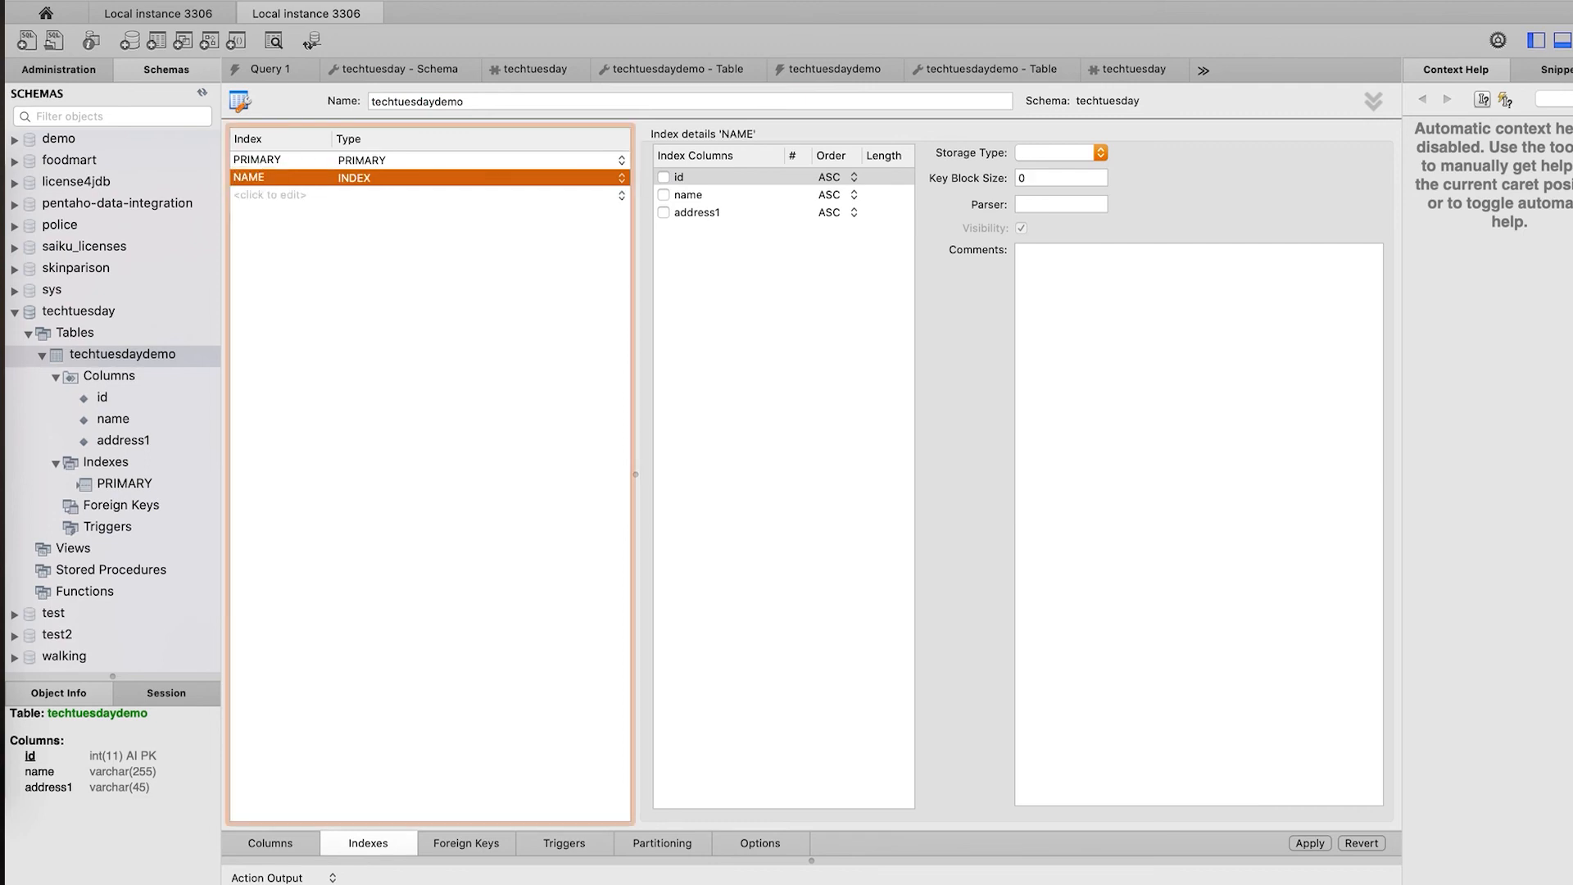
# - Keep the index type as INDEX and select the name column for it
pyautogui.click(391, 174)
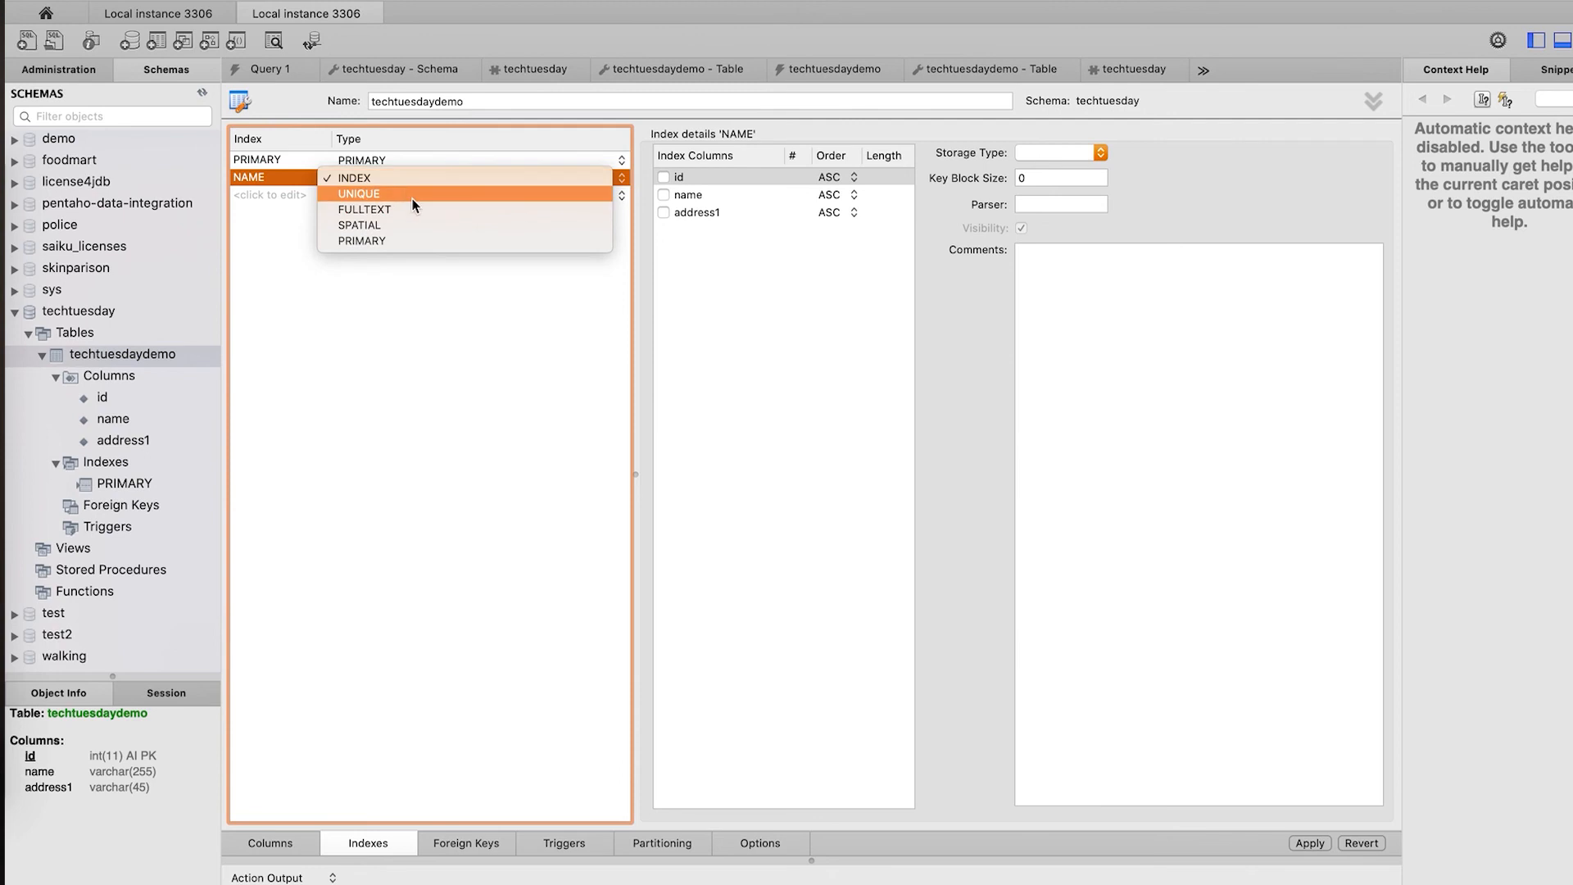
pyautogui.click(482, 310)
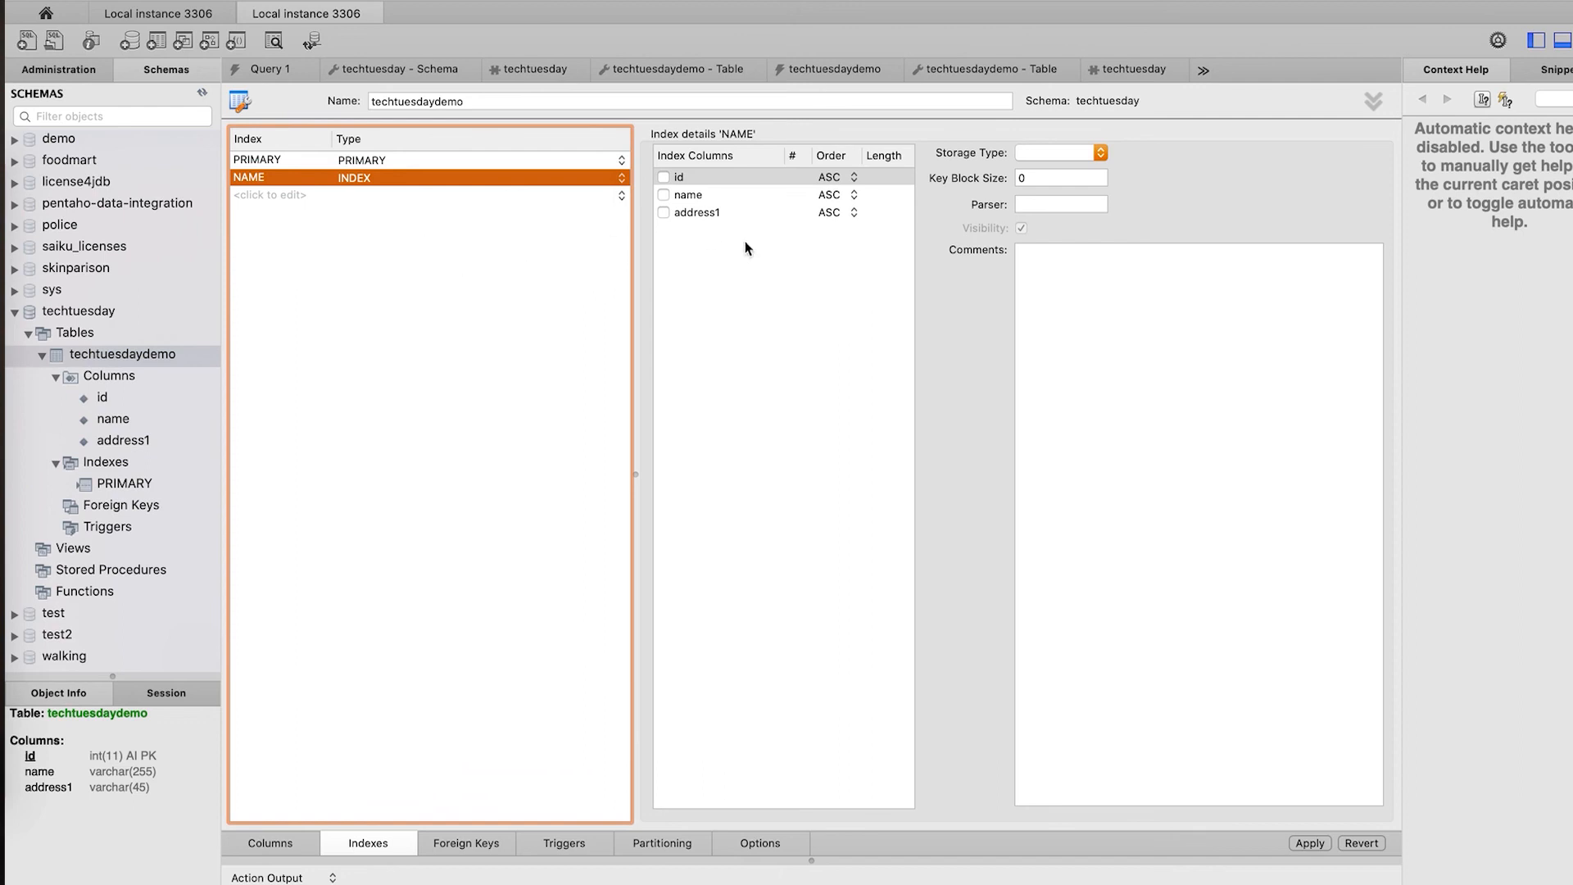
pyautogui.click(663, 195)
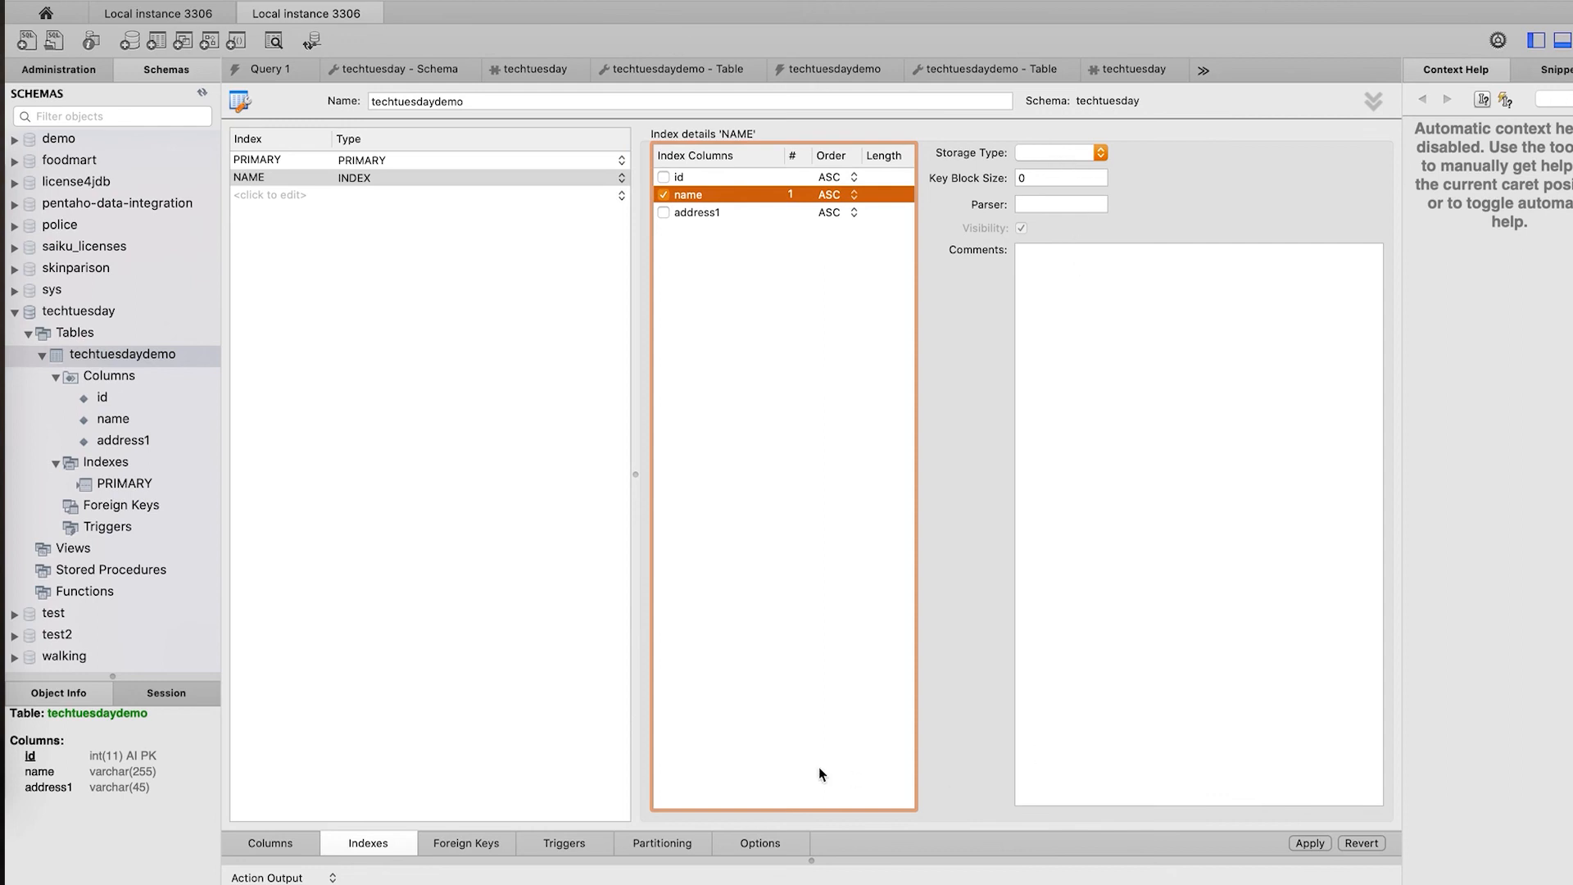
# - Apply the ALTER TABLE ADD INDEX script, then check techtuesdaydemo's indexes in the navigator
pyautogui.click(1308, 842)
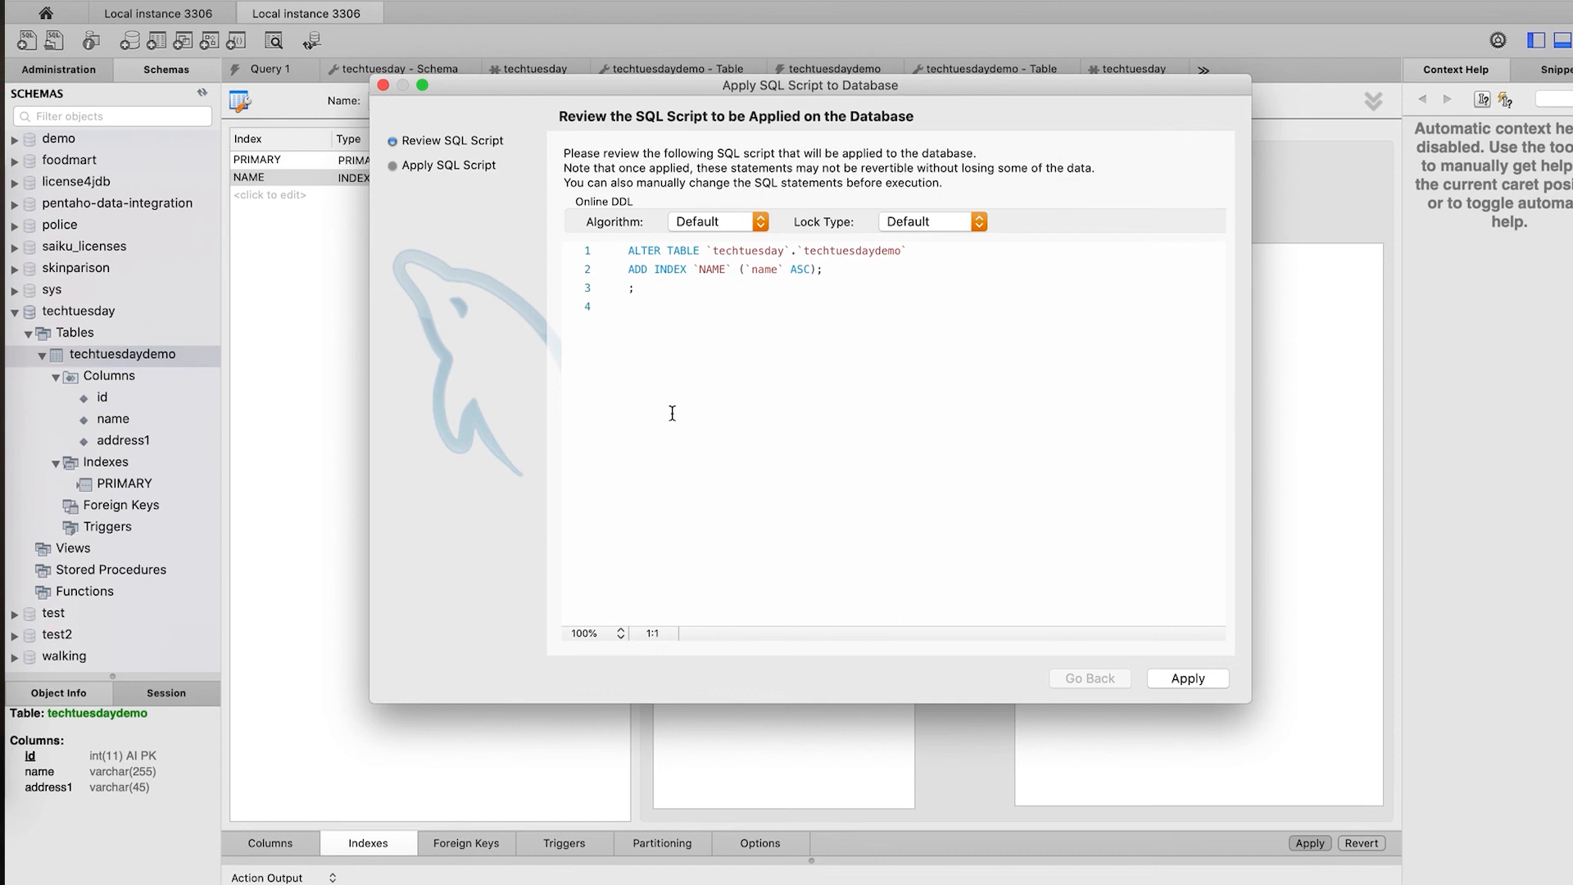
pyautogui.click(1180, 680)
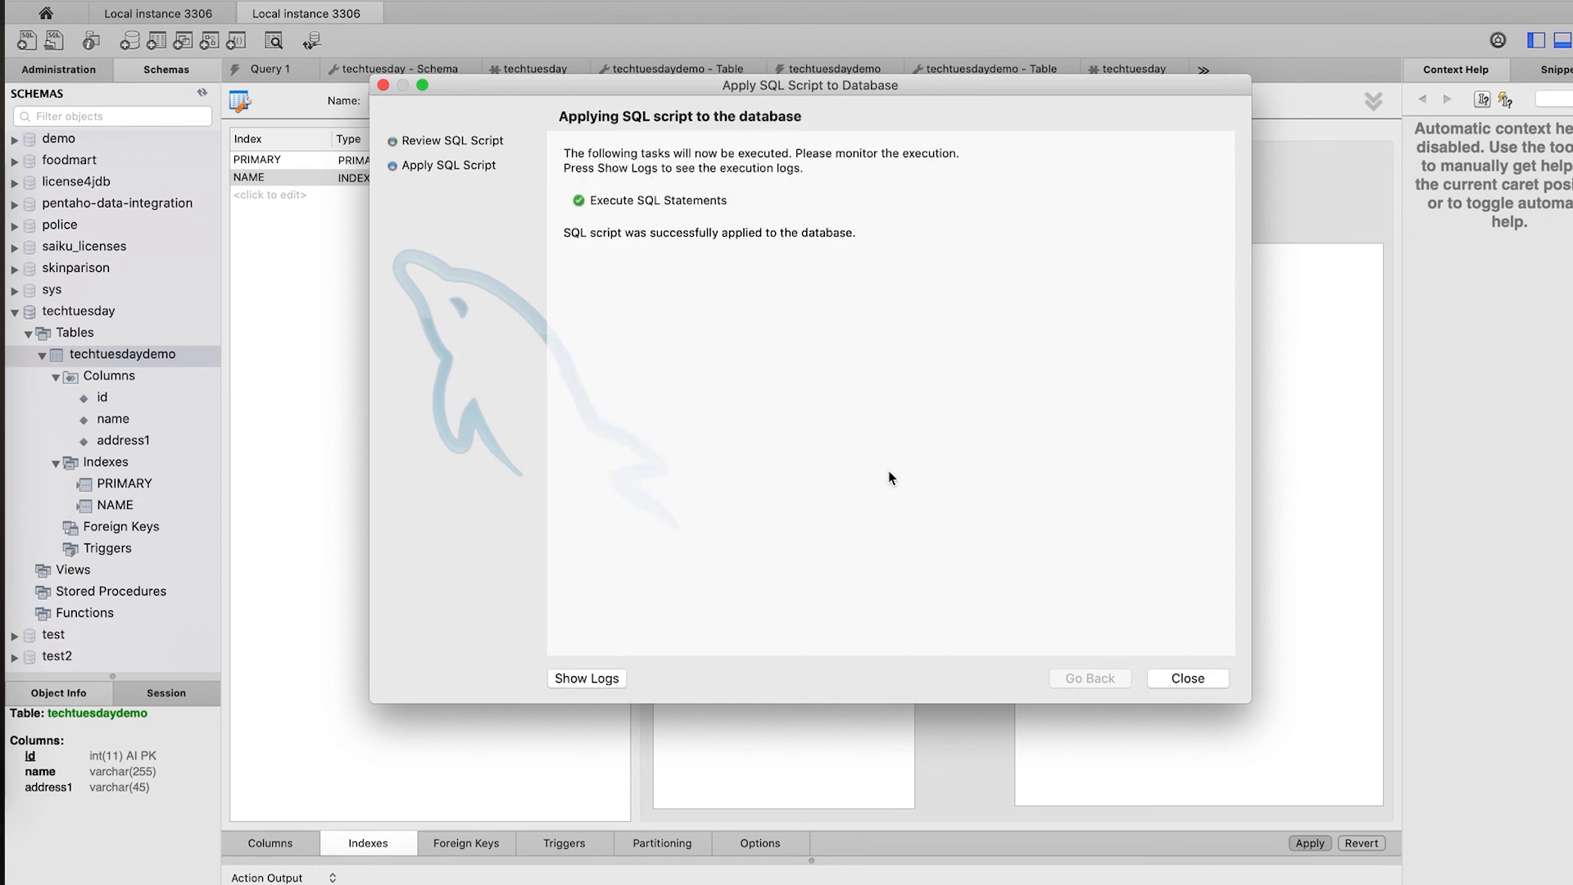
pyautogui.click(1189, 685)
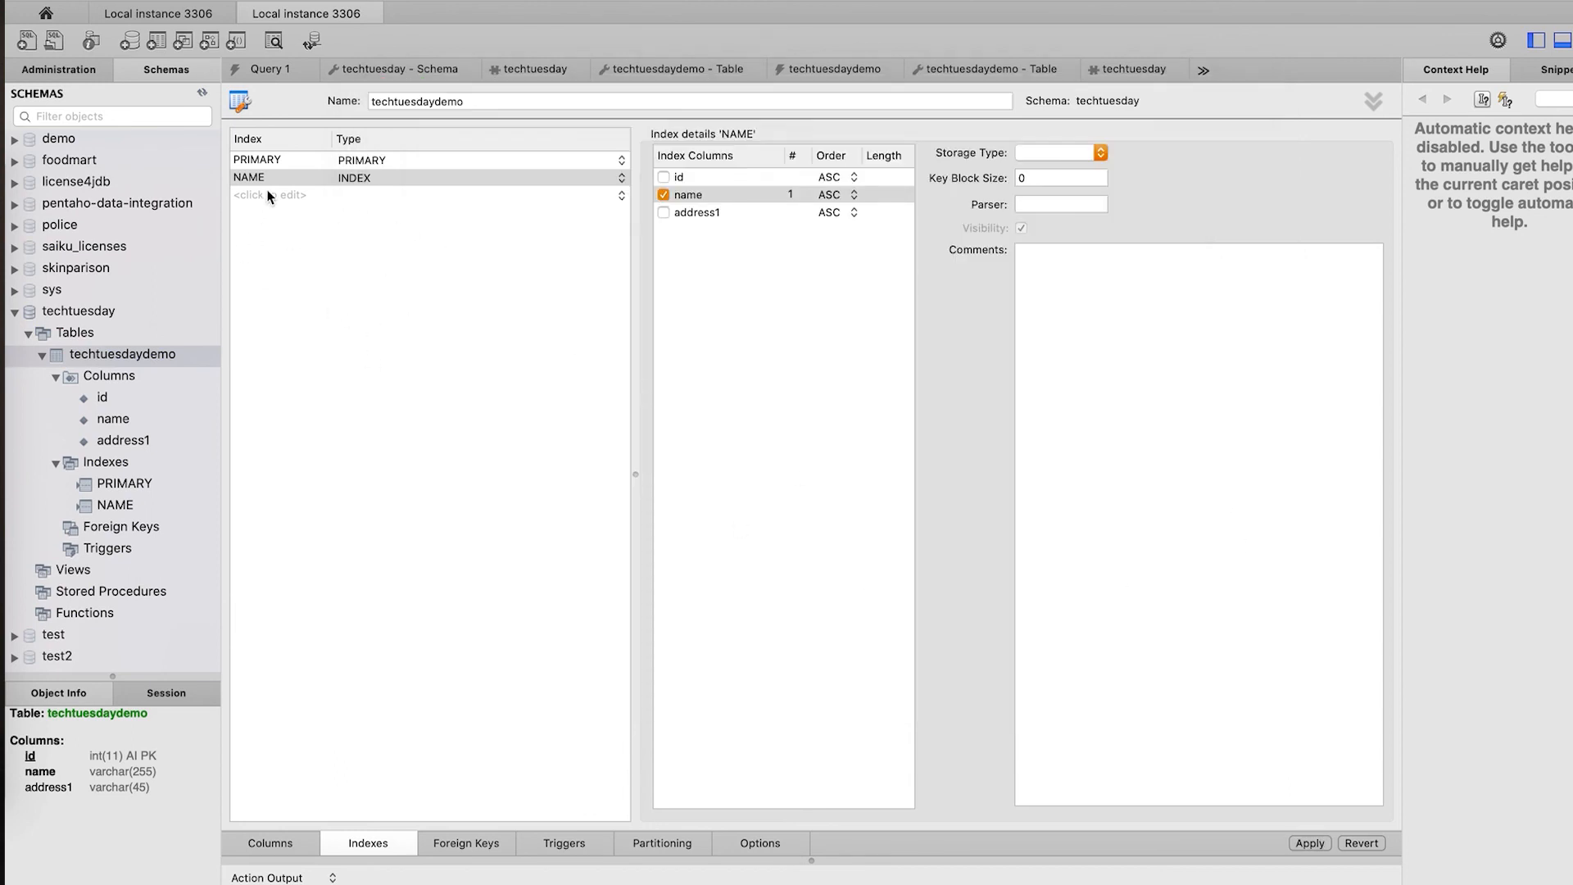
pyautogui.click(96, 472)
pyautogui.click(102, 493)
# - Run SELECT name FROM techtuesday.techtuesdaydemo and confirm the plan uses a full NAME index scan
pyautogui.click(104, 505)
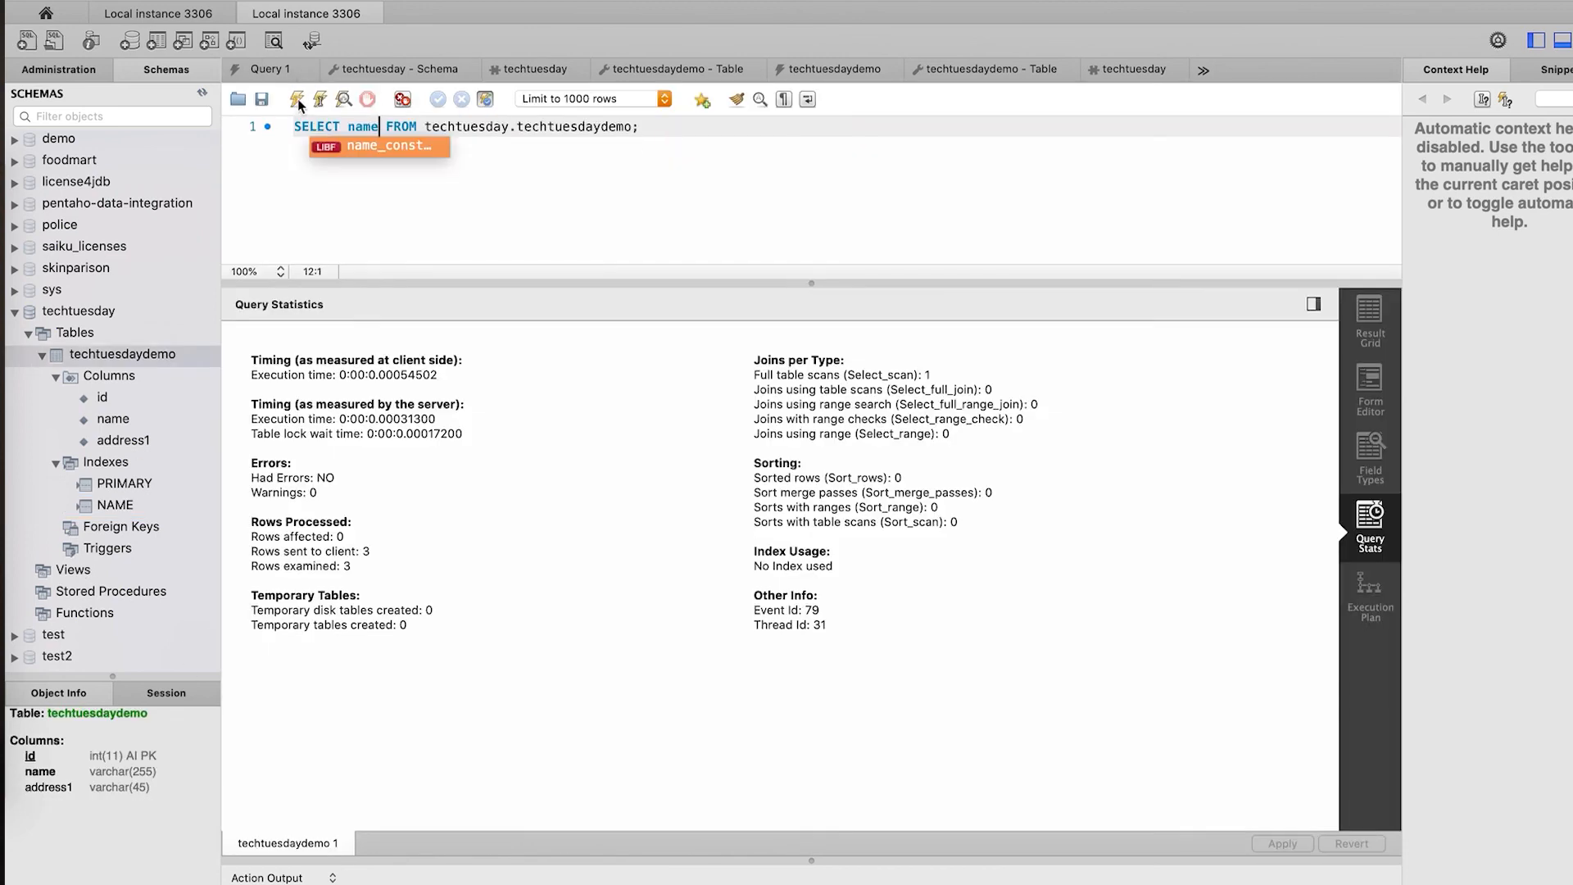
pyautogui.click(296, 99)
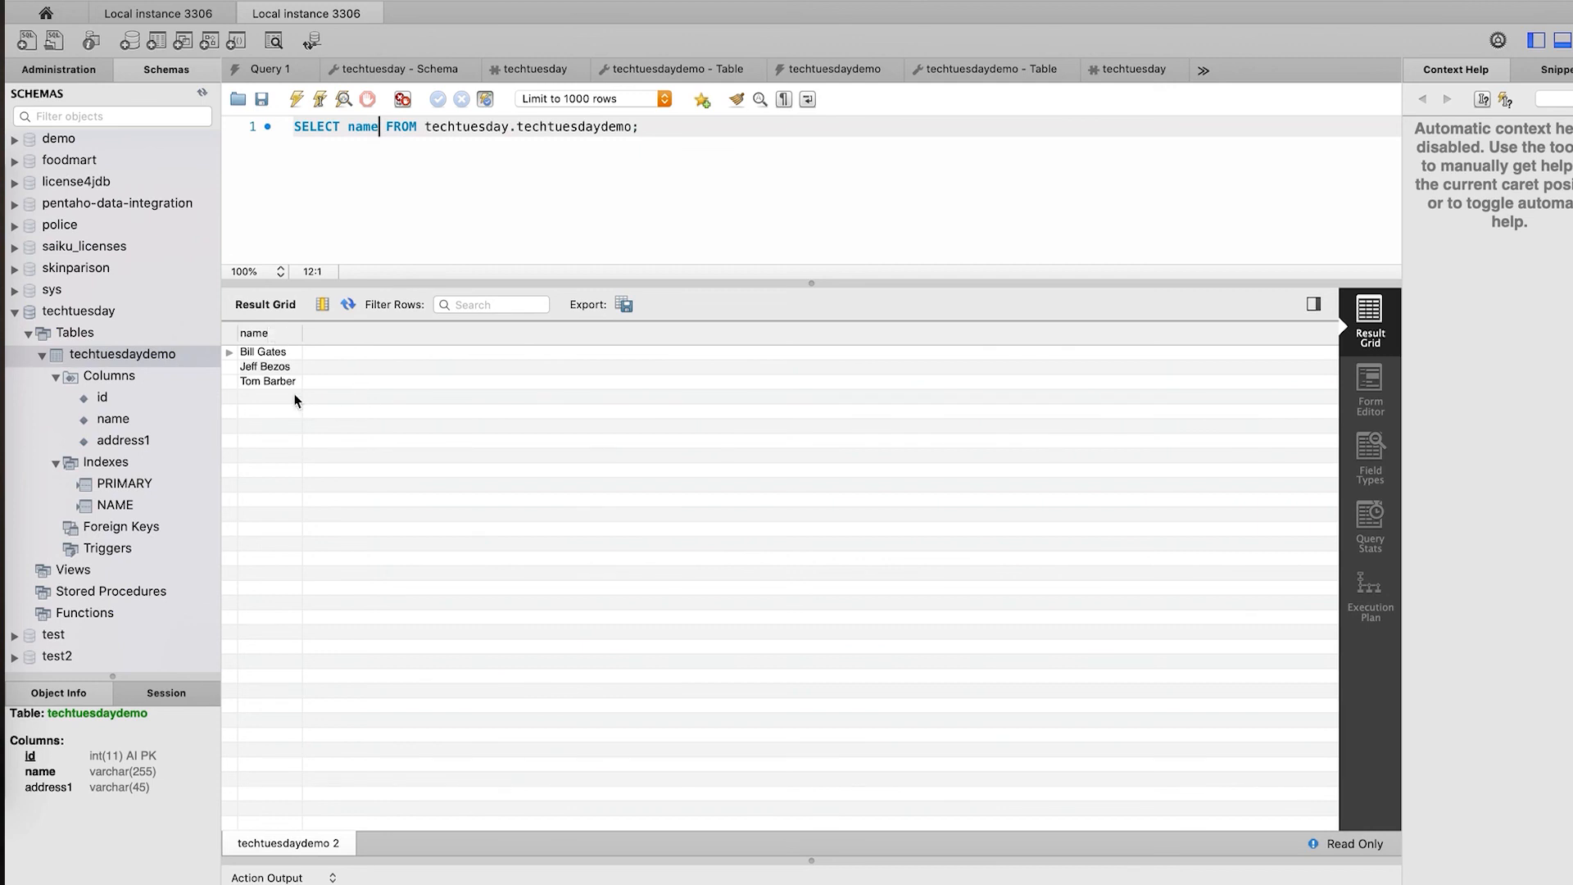
pyautogui.click(1384, 592)
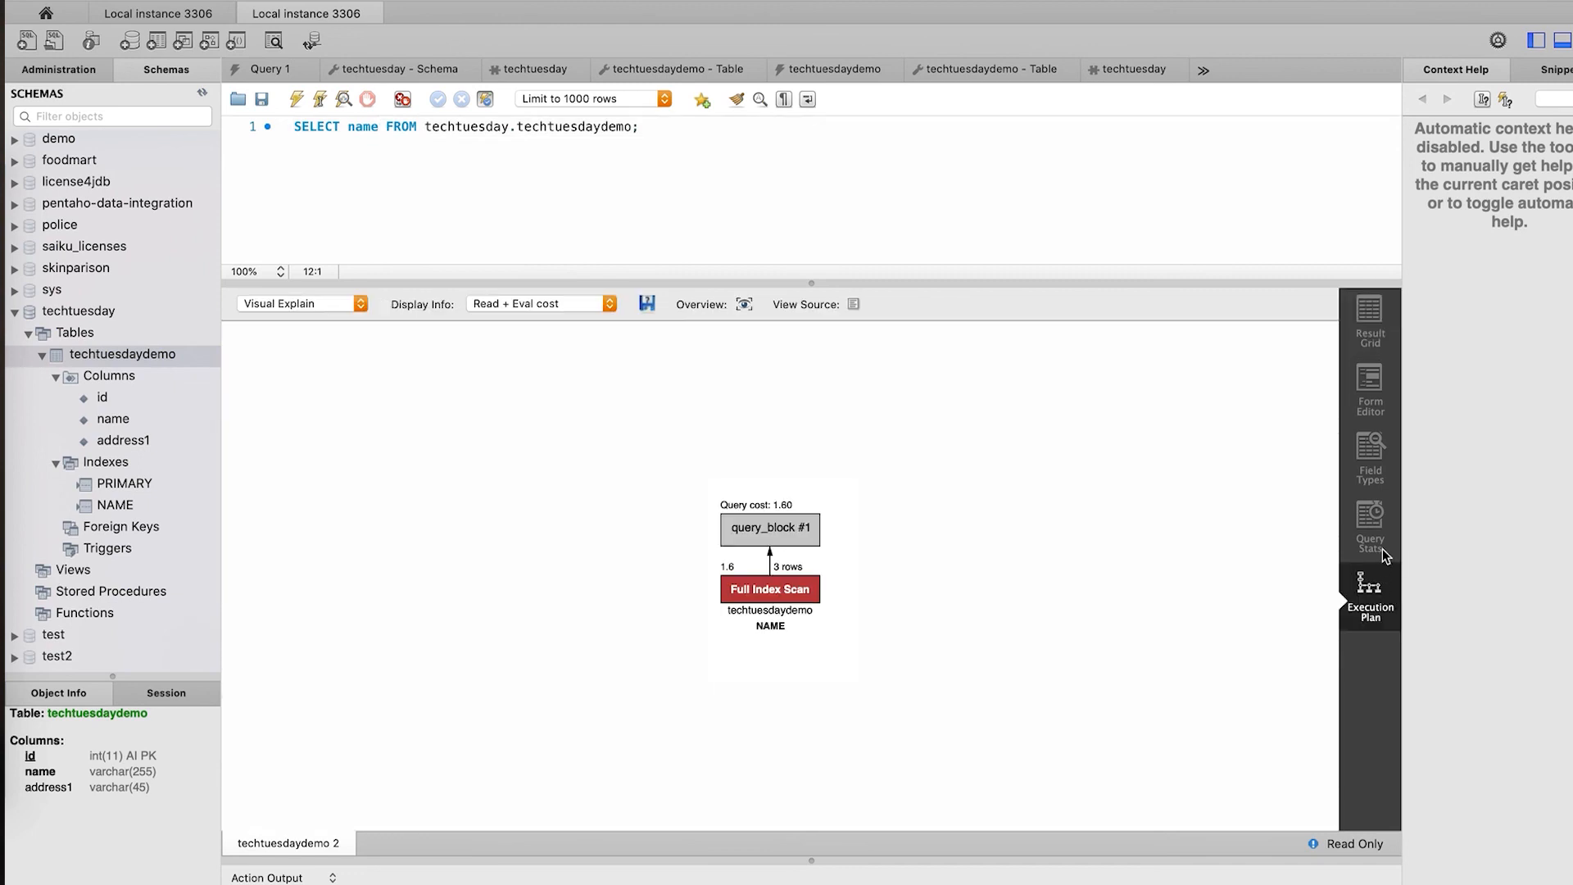
pyautogui.click(1374, 519)
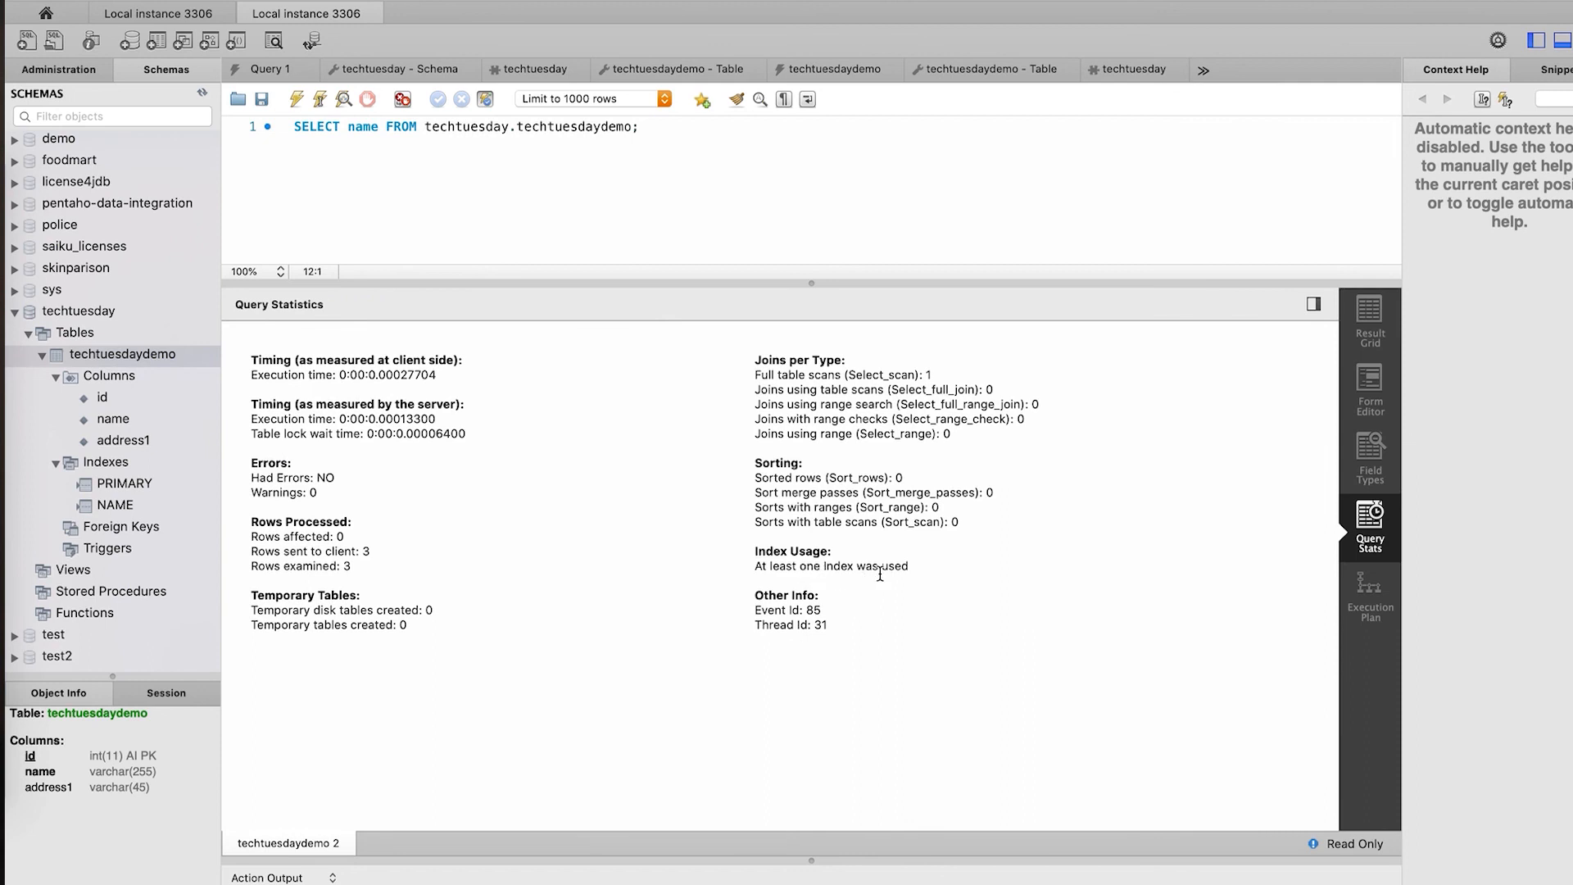
pyautogui.click(1352, 604)
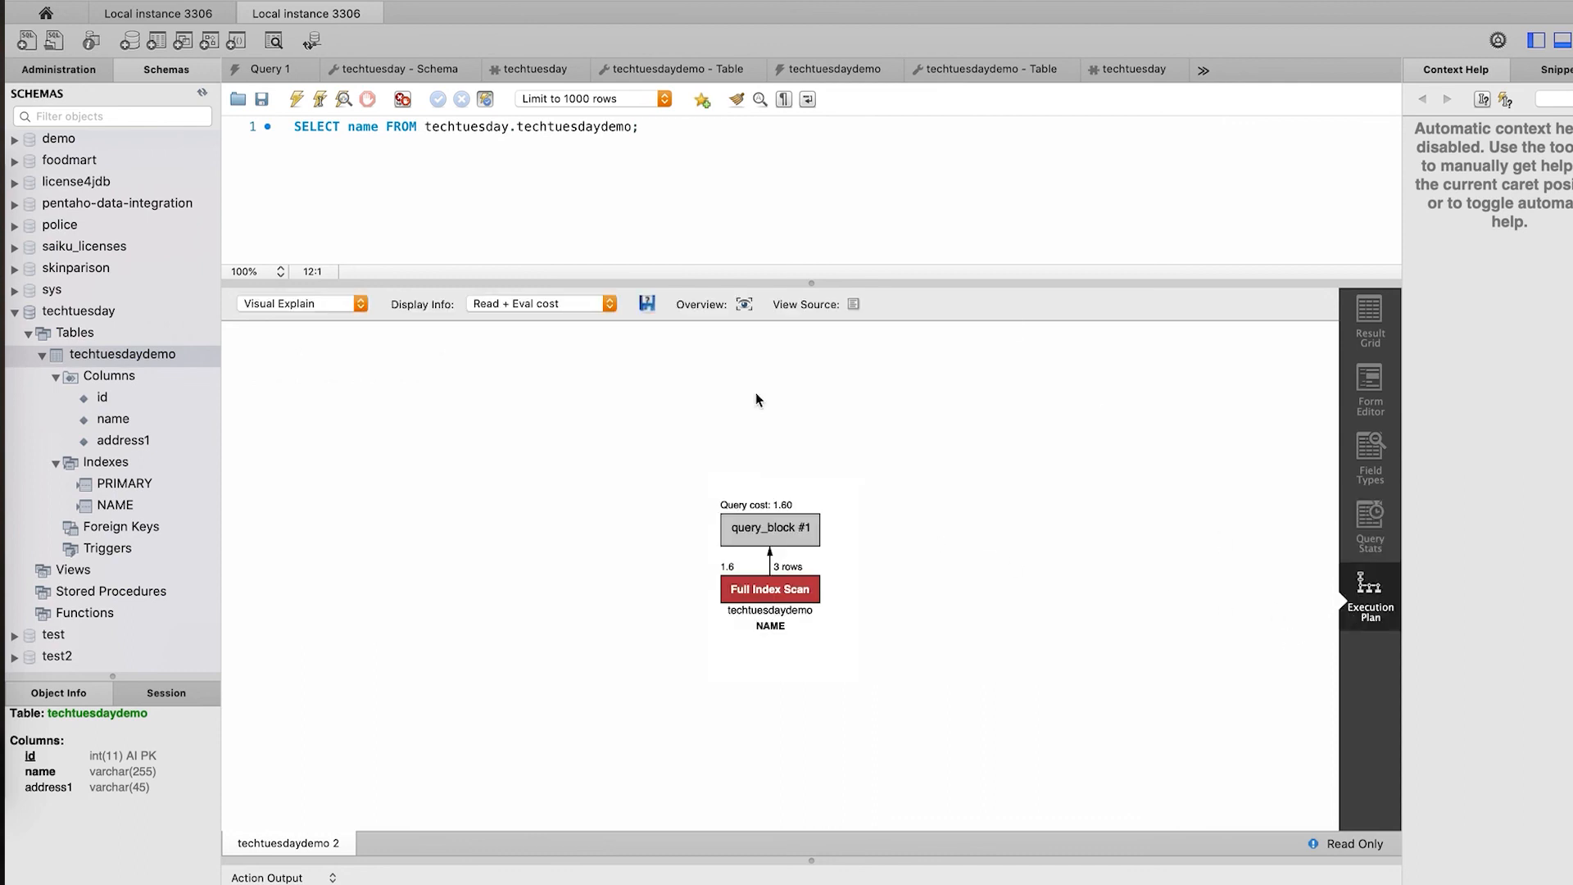
pyautogui.moveTo(770, 631)
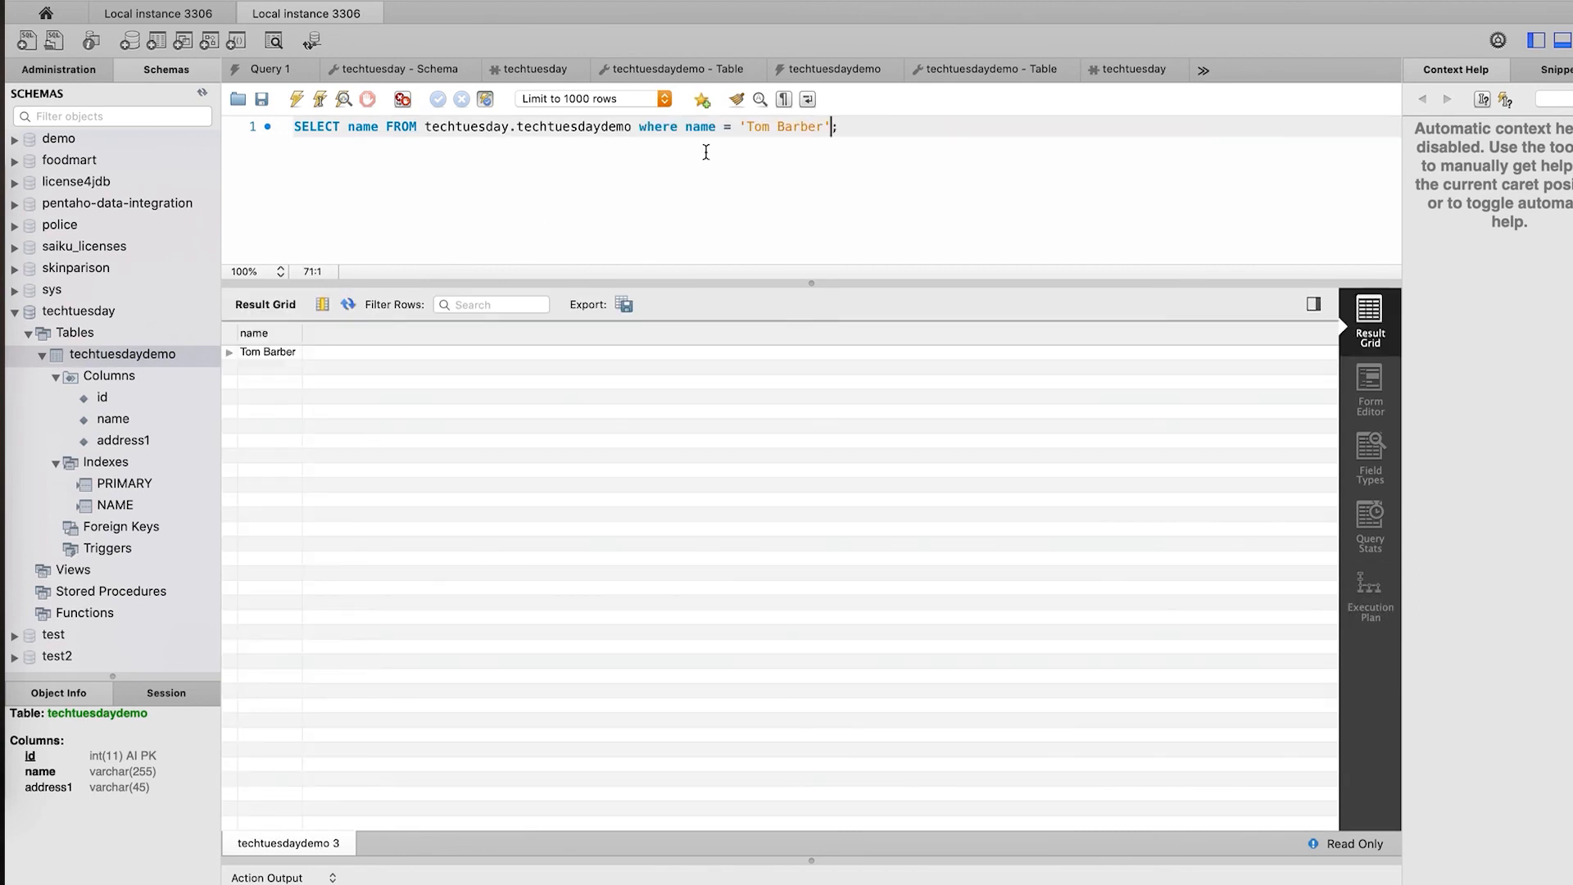
# - Check the filtered query's Non-Unique Key Lookup on NAME, 1 row examined, and its single-row result
pyautogui.click(1366, 603)
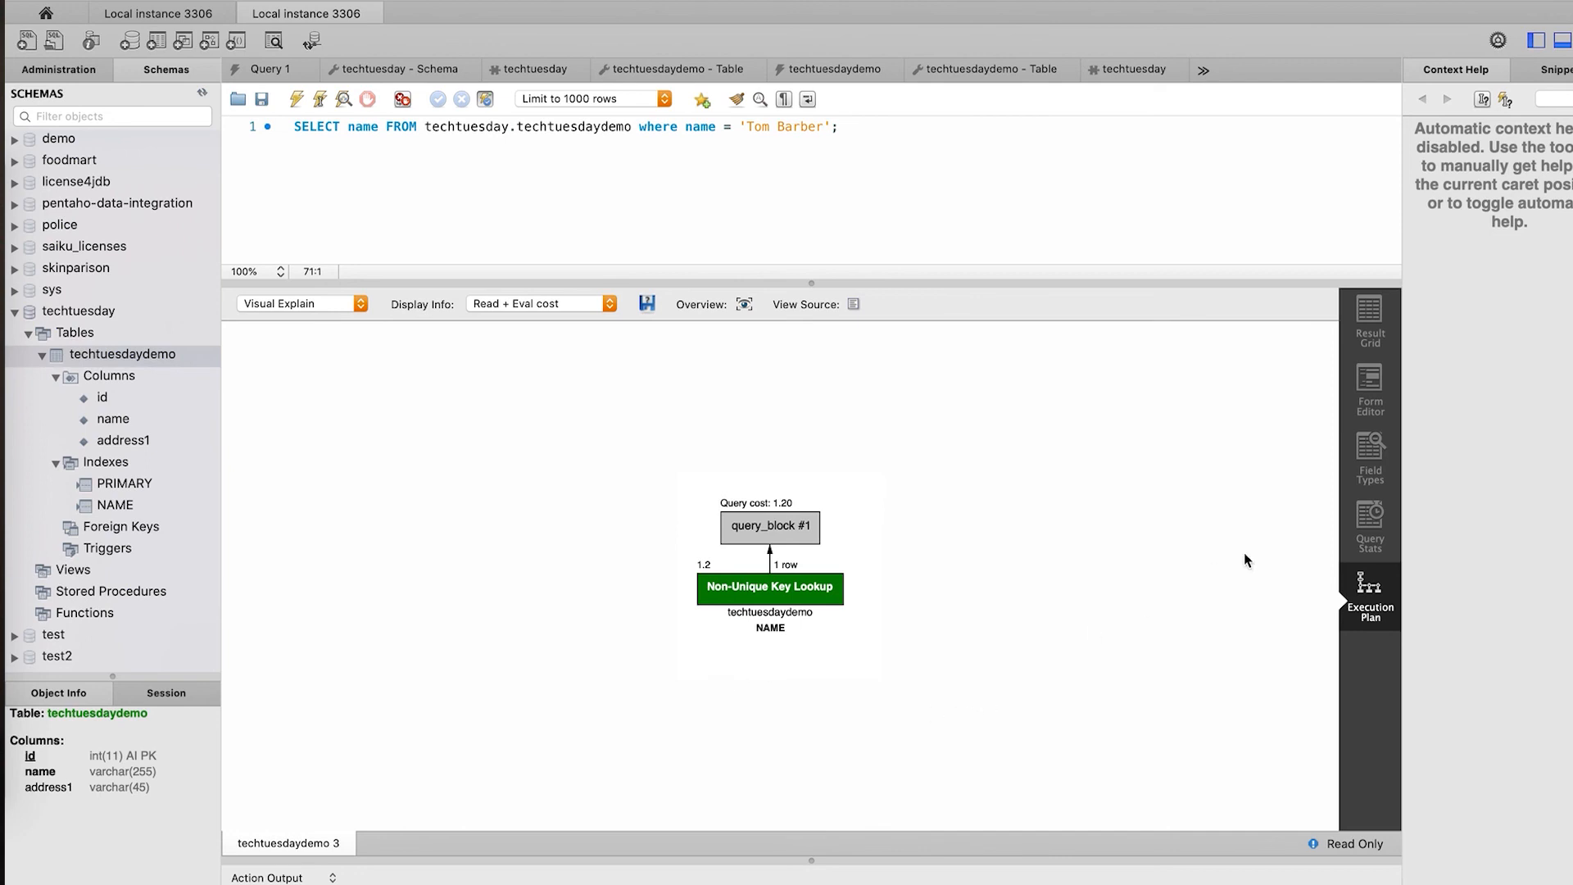
pyautogui.click(1362, 533)
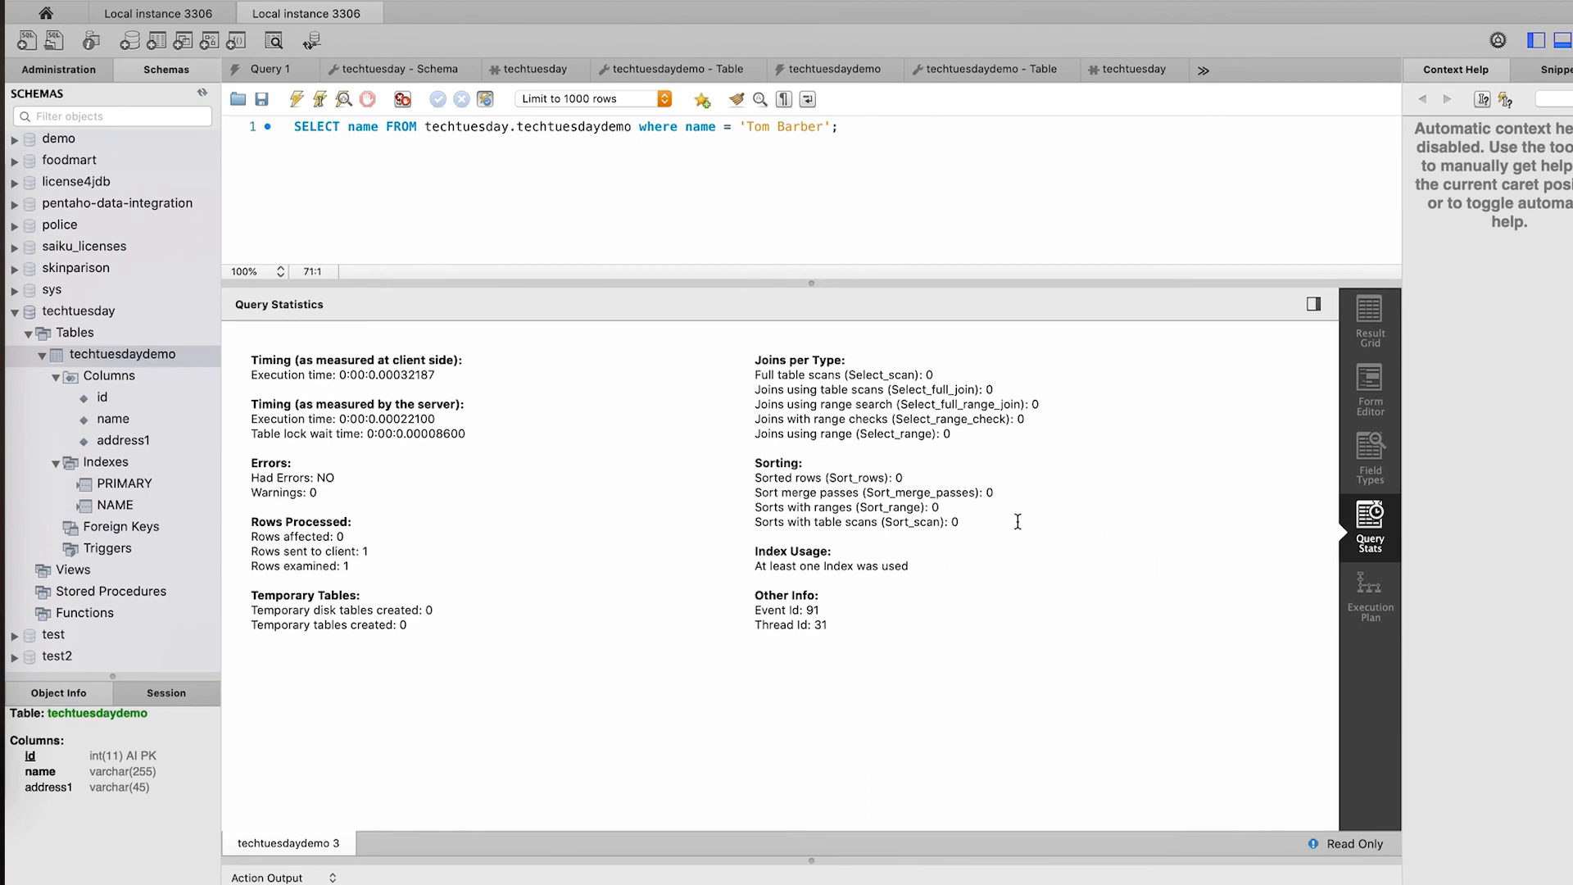
pyautogui.click(1367, 328)
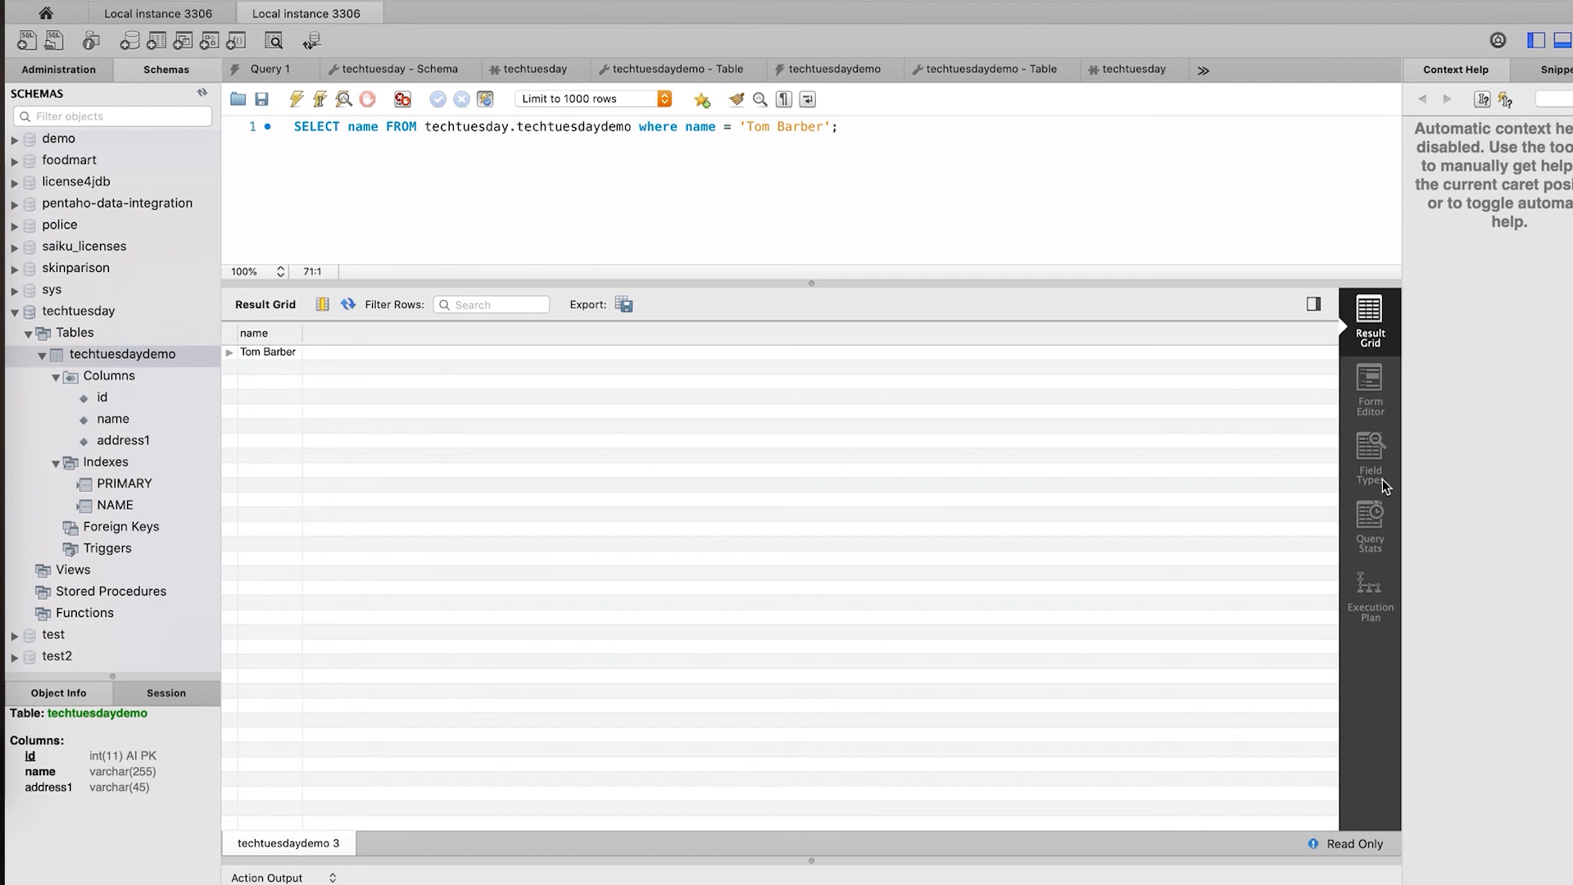